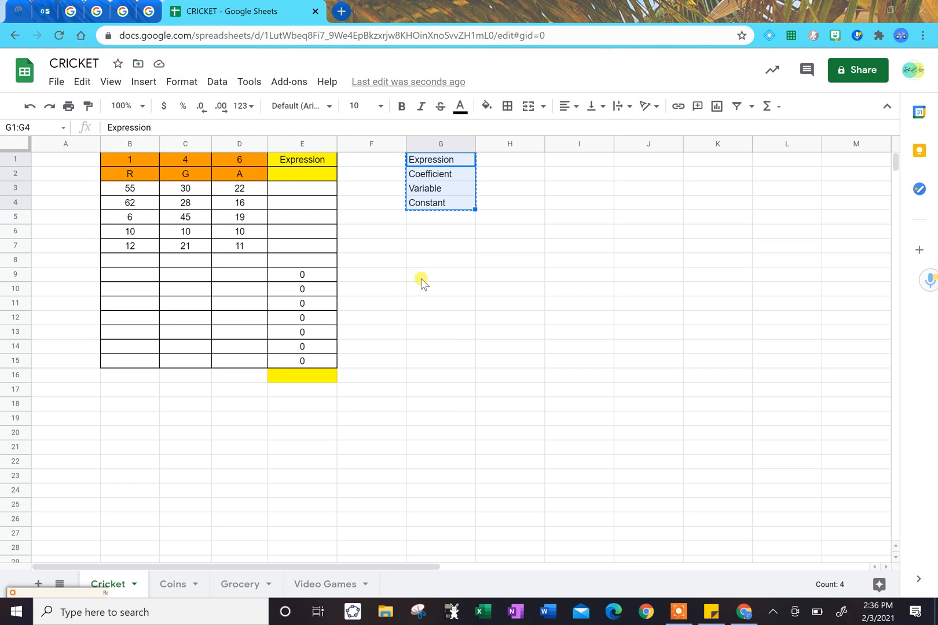
click(404, 303)
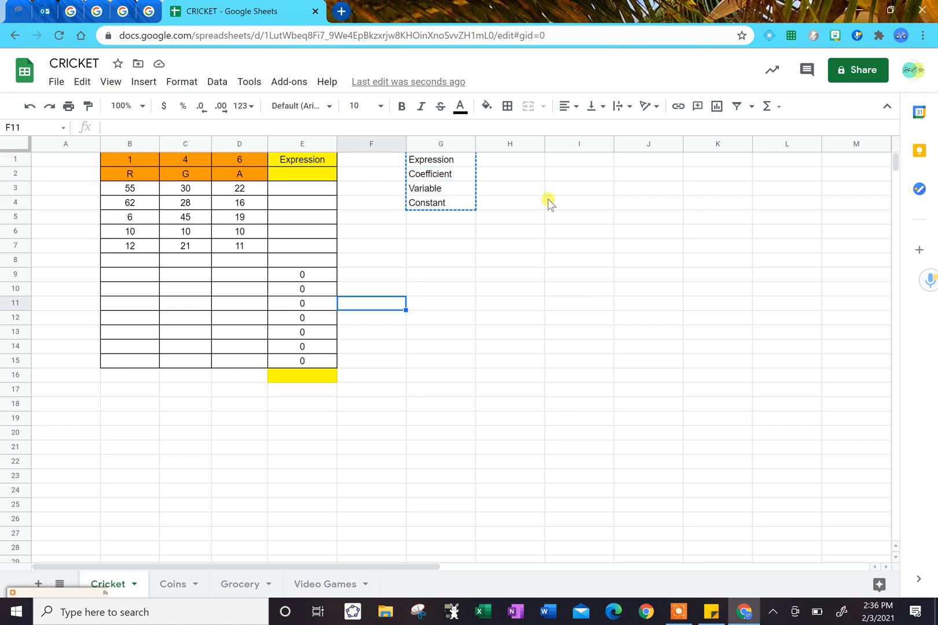
click(426, 269)
drag(447, 241, 445, 233)
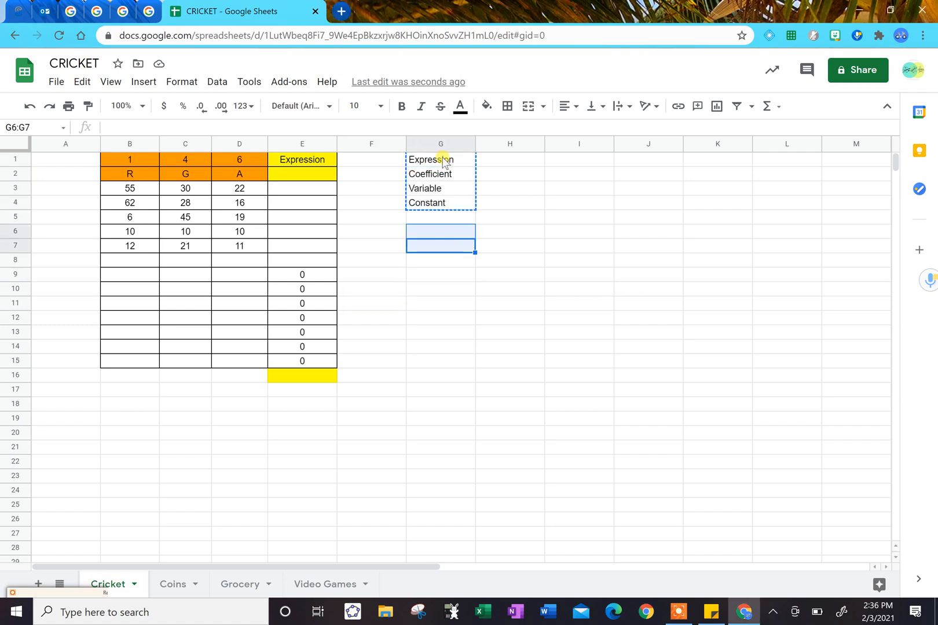
Apply all borders to the vocabulary list in cells G1:G4.
click(443, 158)
key(shift+Down)
key(shift+Down)
key(shift+Down)
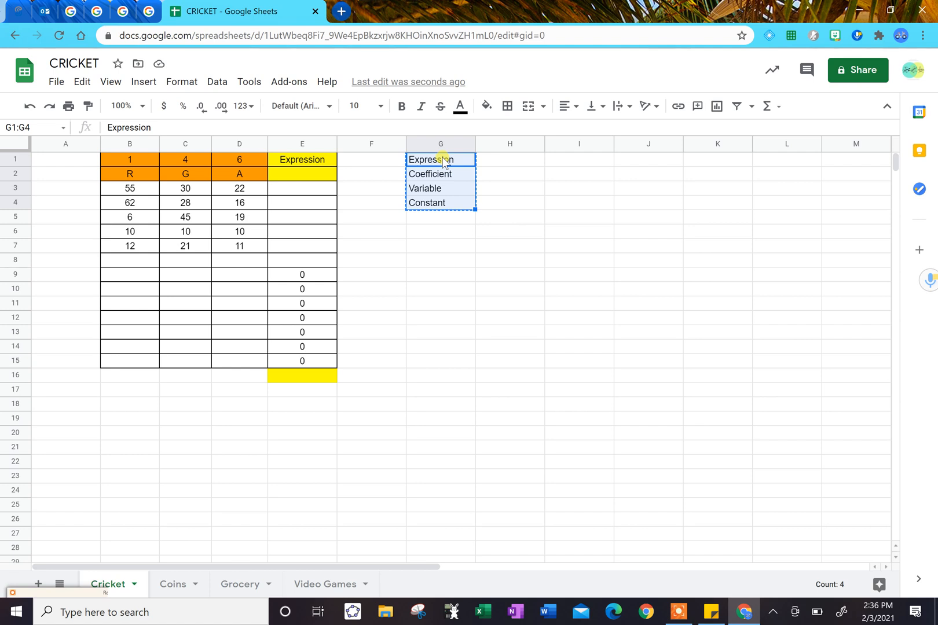
key(shift+Right)
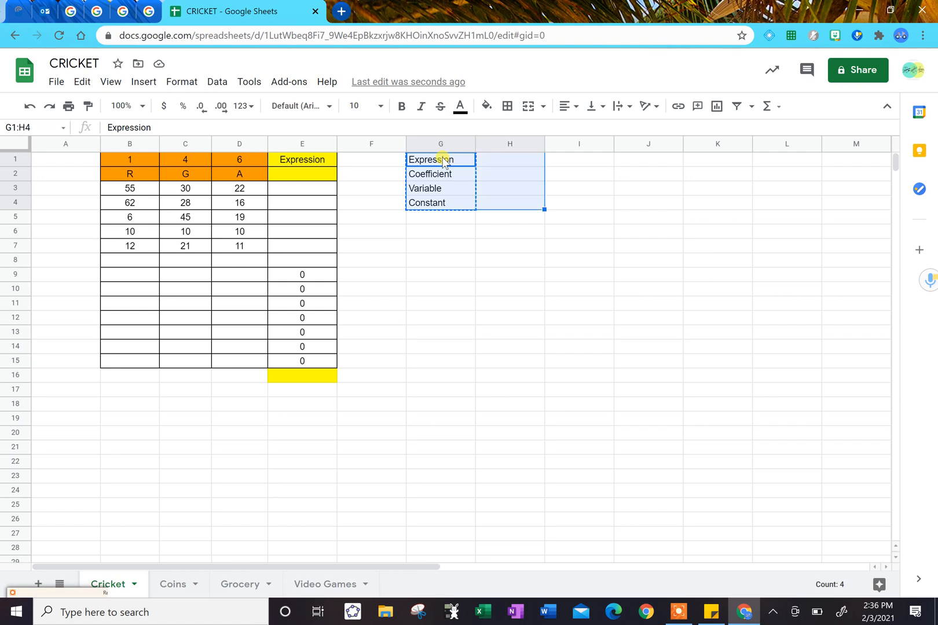
key(shift+Left)
click(505, 114)
click(513, 133)
click(487, 302)
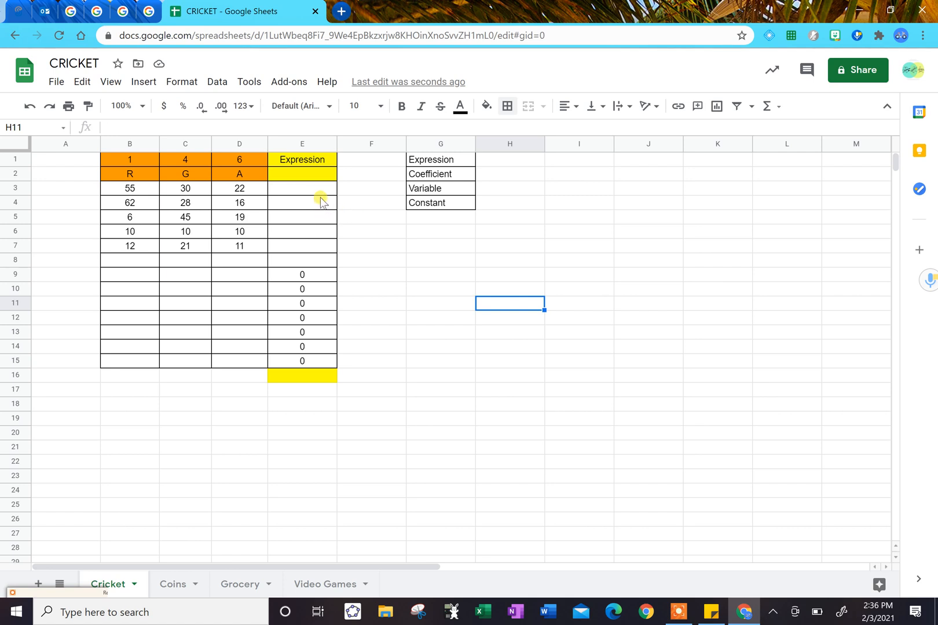
Examine the coefficients in row 1 and the variable letters in row 2 across columns B to D.
click(307, 178)
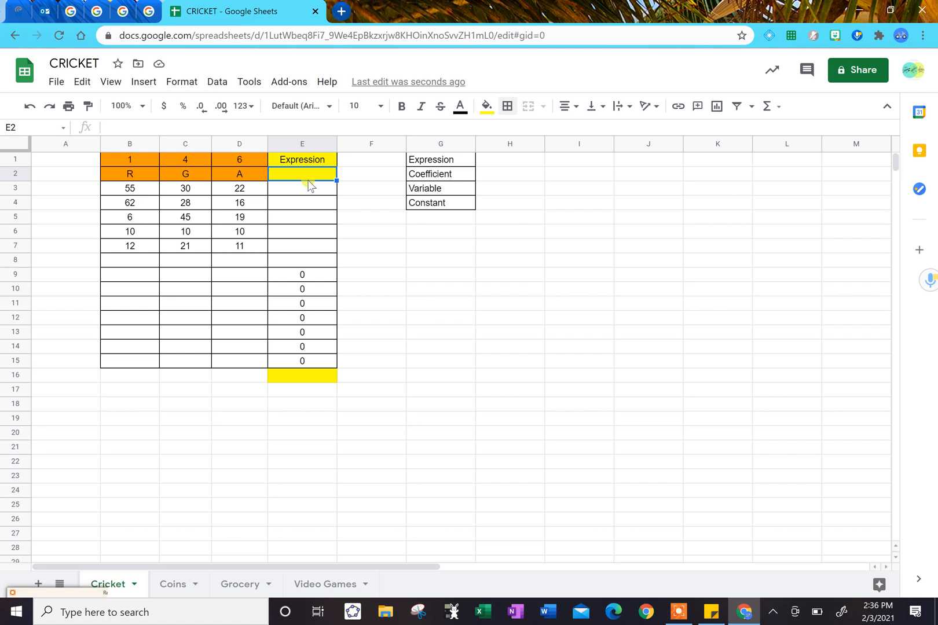
key(Left)
key(Left)
key(Left)
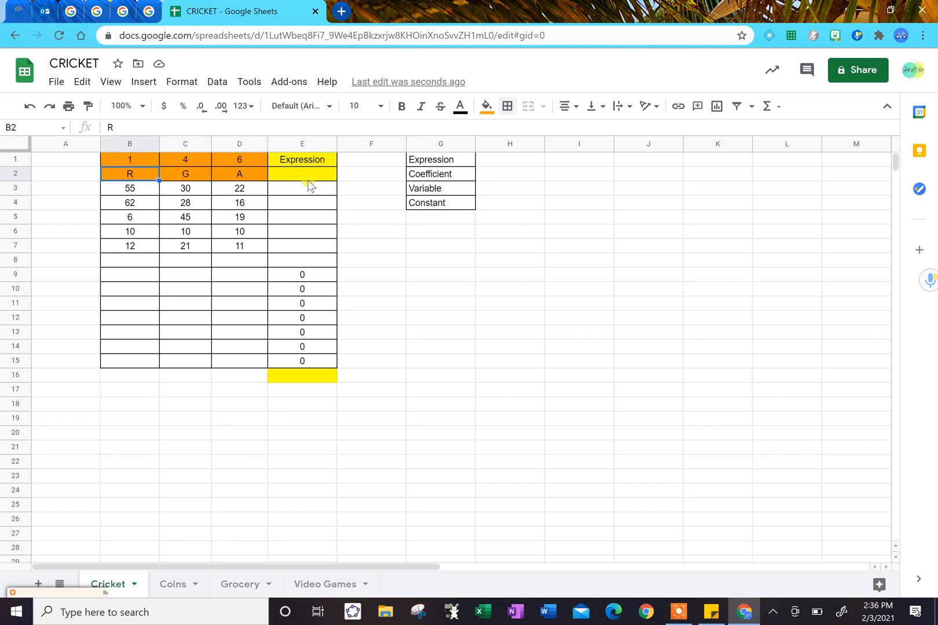
key(Up)
key(Down)
key(Down)
key(Up)
key(Up)
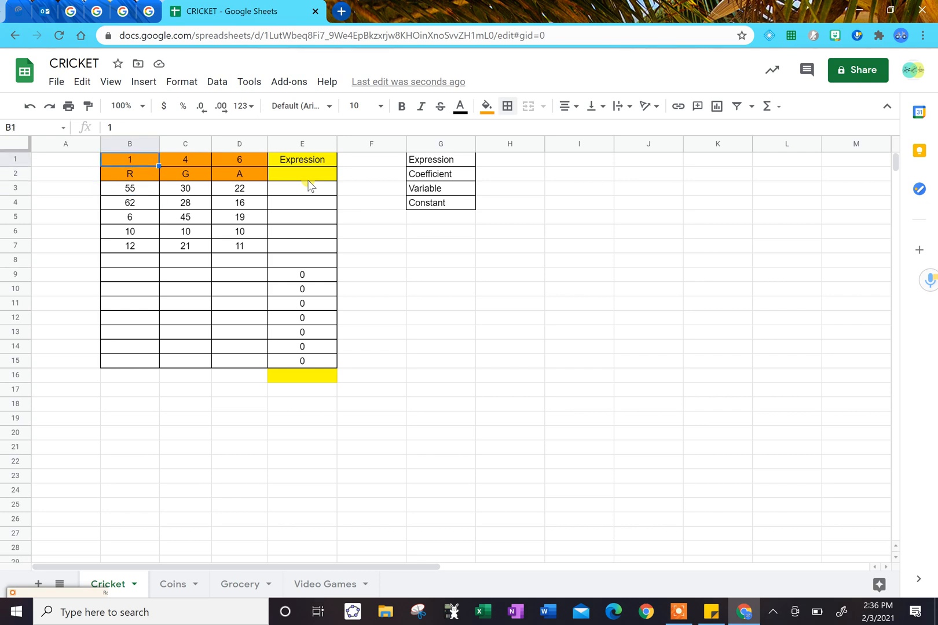
key(Right)
key(Down)
key(Left)
key(Right)
key(Up)
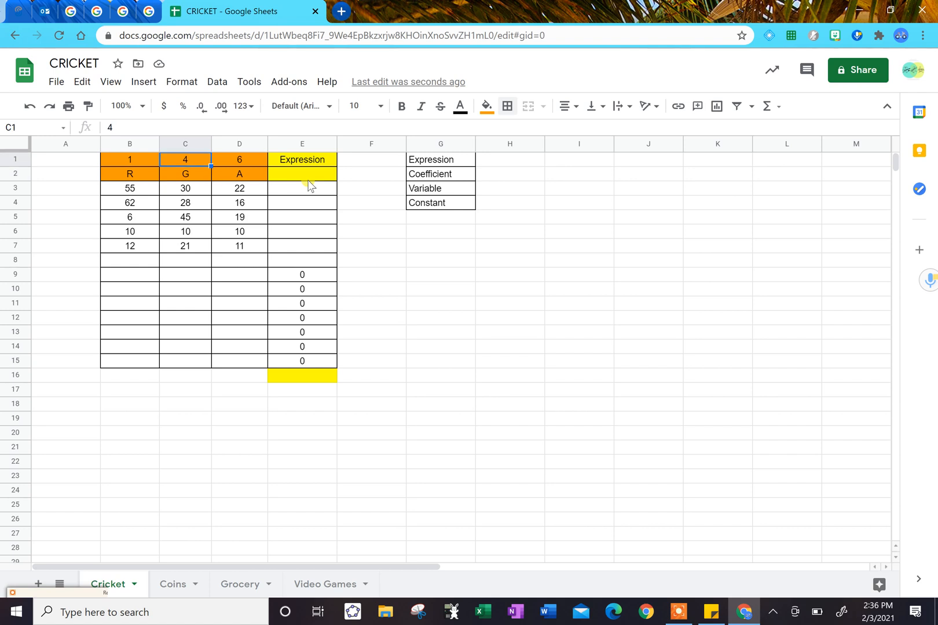
key(Down)
key(Up)
key(Down)
key(Right)
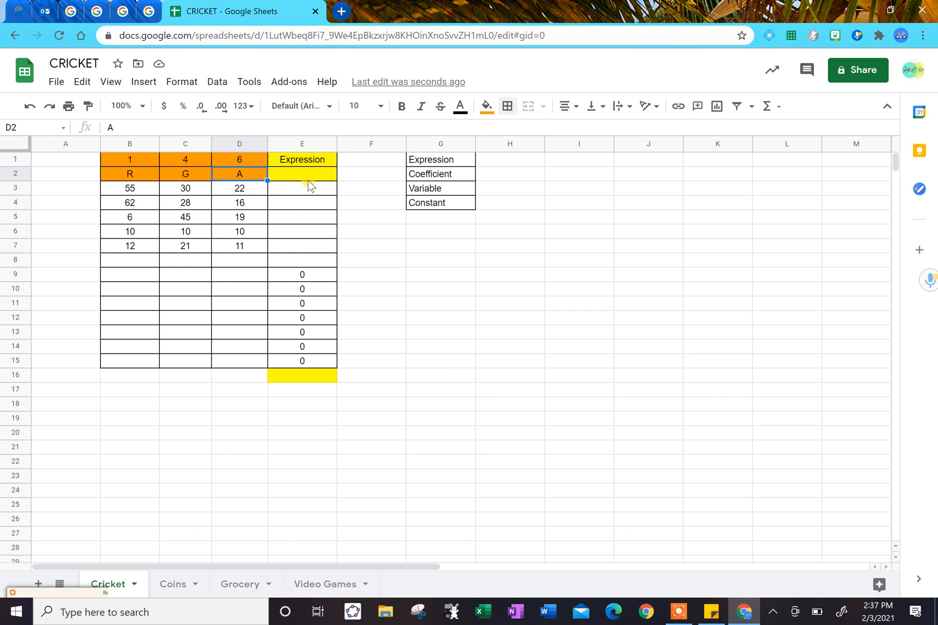
key(Left)
key(Right)
key(Up)
key(Down)
Enter the variables R, G and A in cells H3, I3 and J3 beside the Variable label.
key(Right)
key(Right)
key(Right)
key(Right)
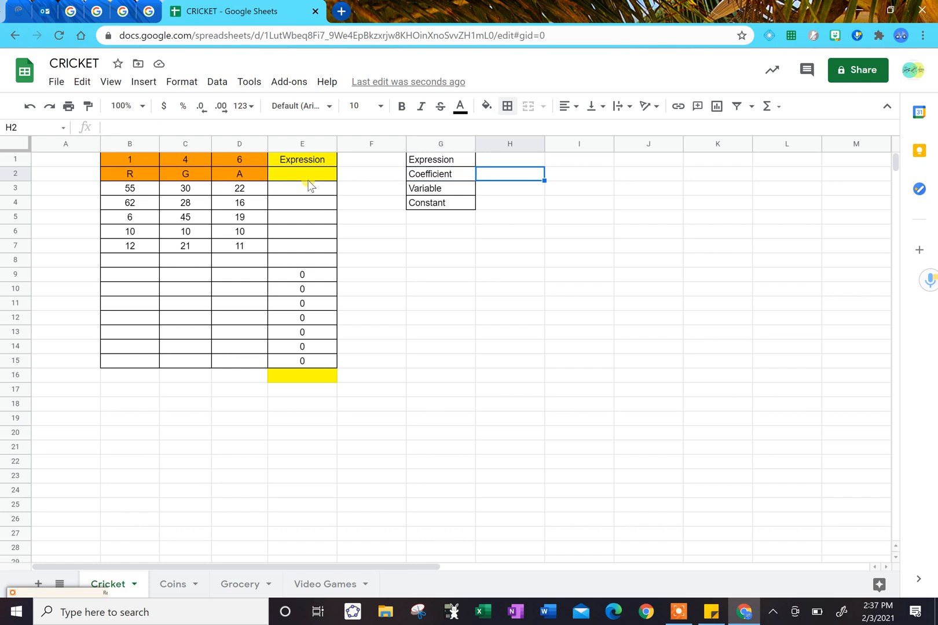
key(Down)
text(R)
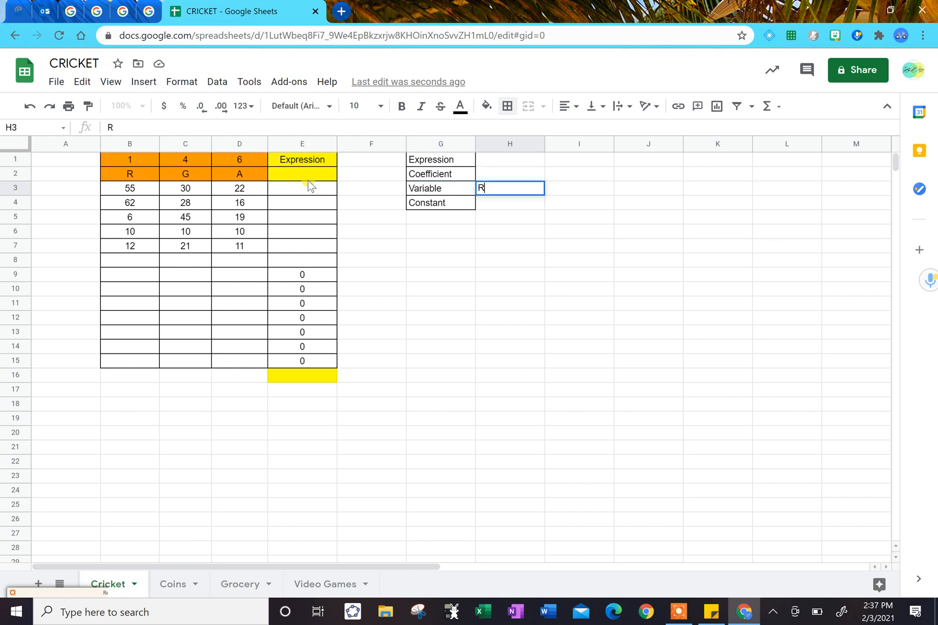
key(Tab)
text(G)
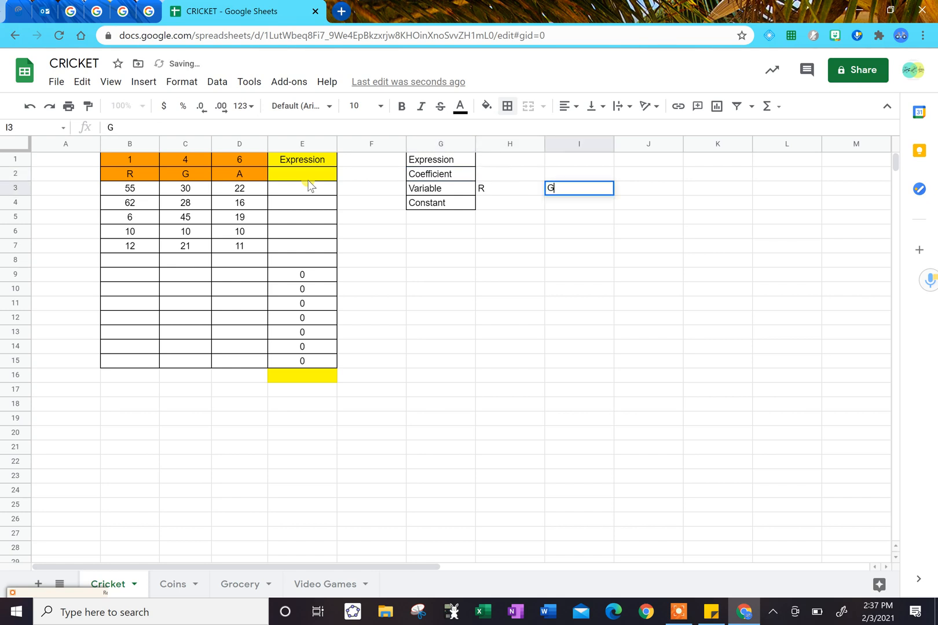
key(Tab)
key(Tab)
key(Left)
text(A)
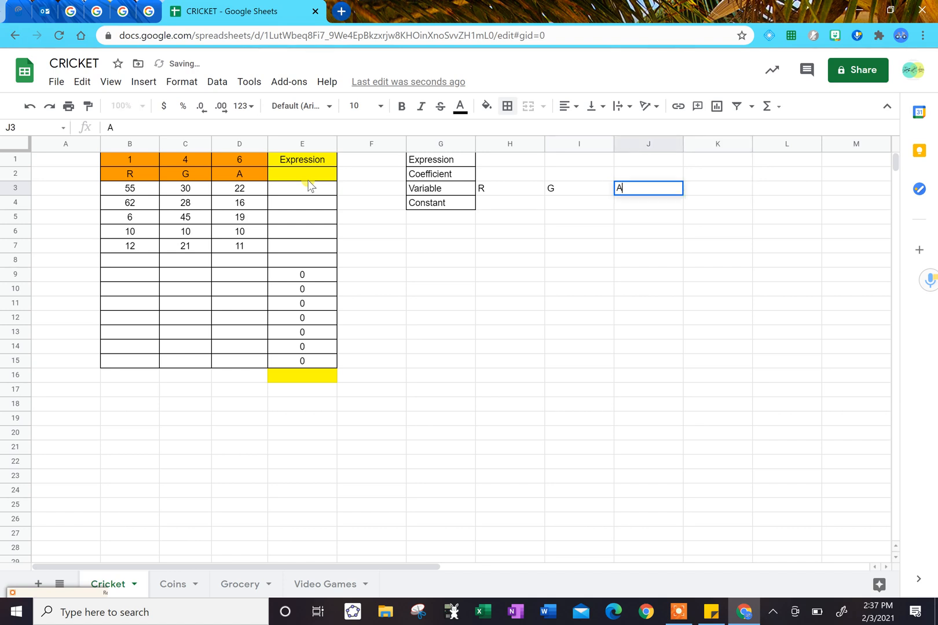
Examine the first data row's values for R, G and A in cells B3 to D3.
key(Left)
key(Left)
key(Left)
key(Left)
key(Left)
key(Left)
key(Left)
key(Left)
key(Left)
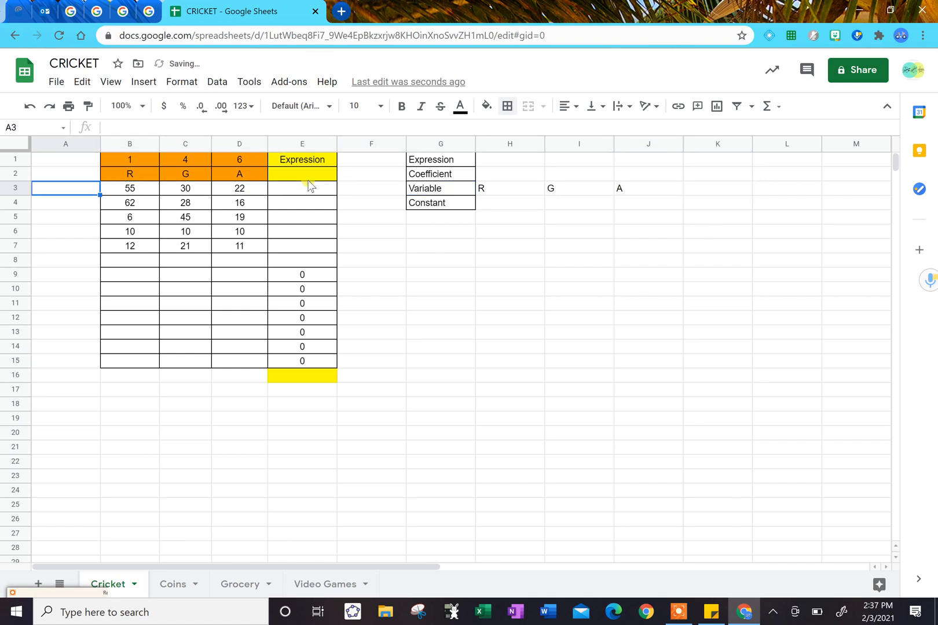
key(Up)
key(Right)
key(Down)
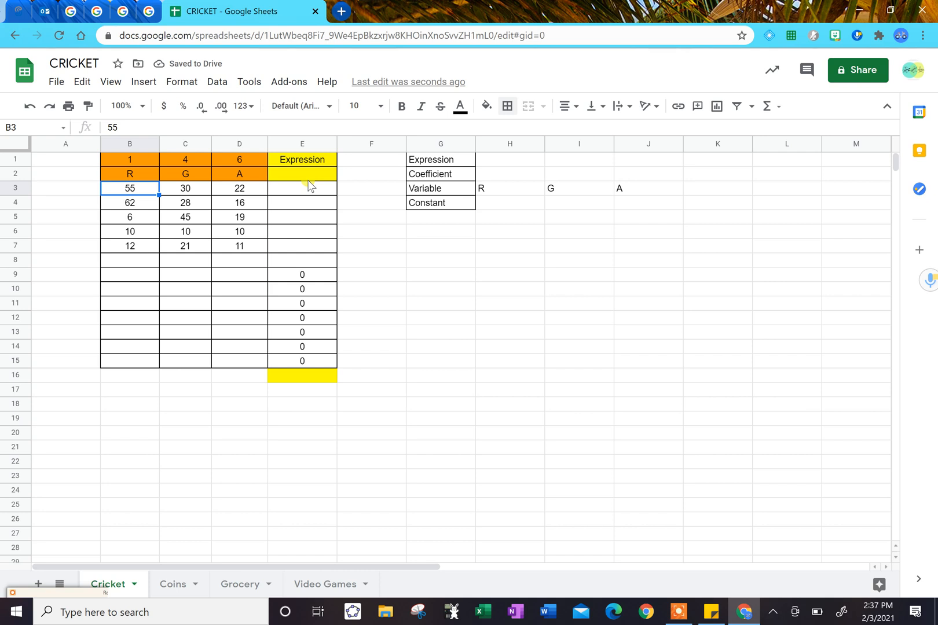
key(Right)
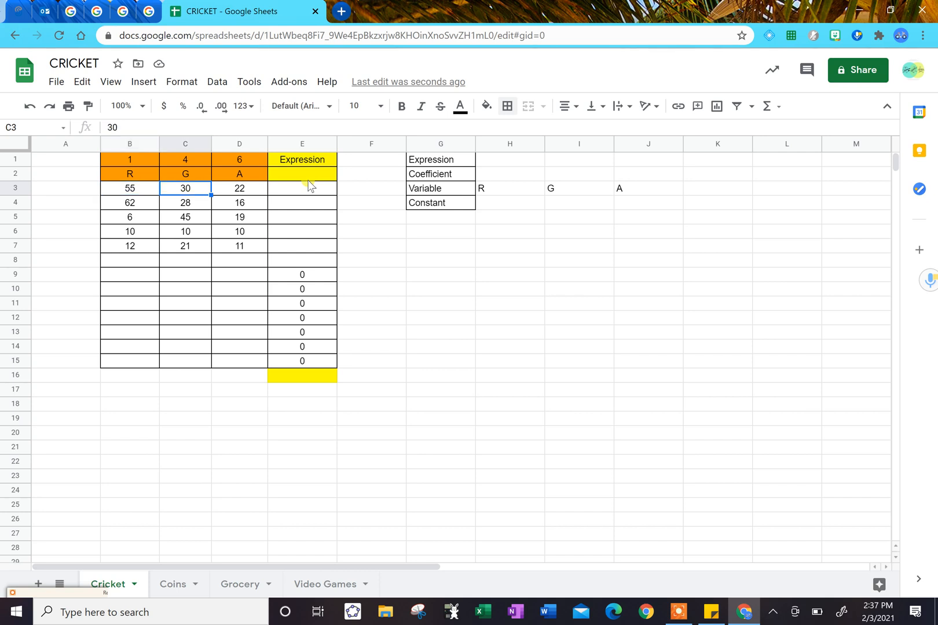
key(Right)
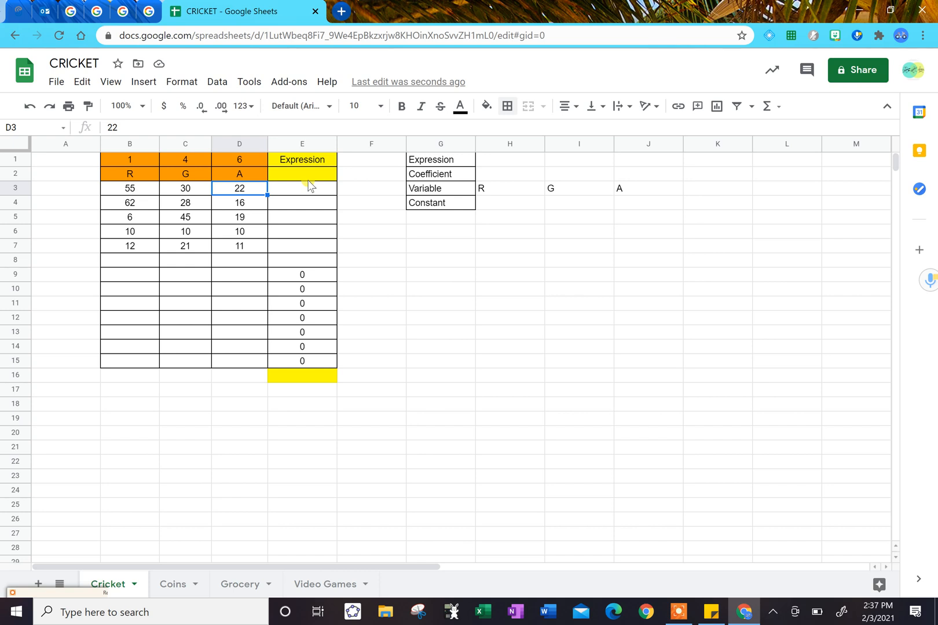
key(Left)
key(Left)
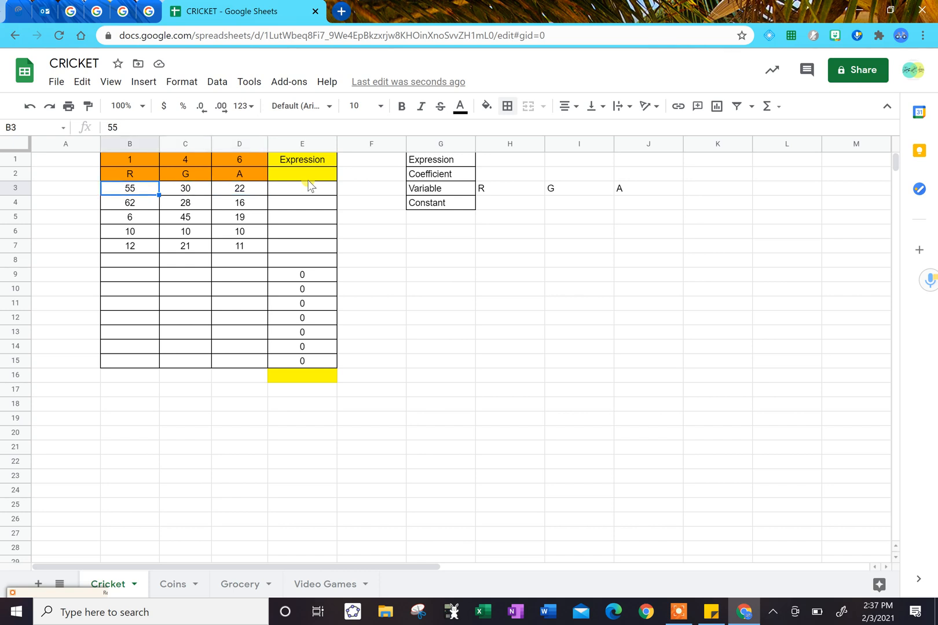
key(Right)
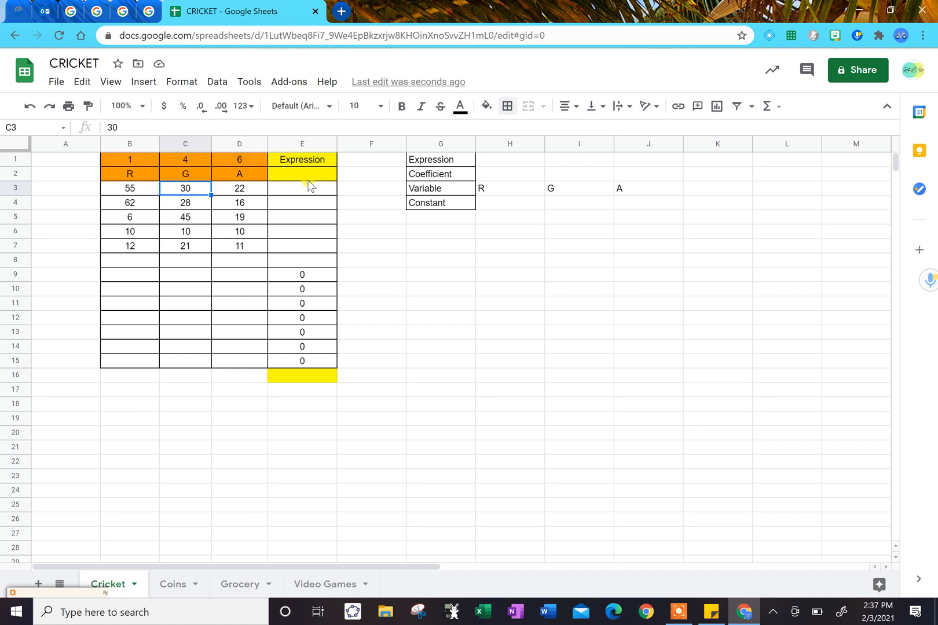
key(Right)
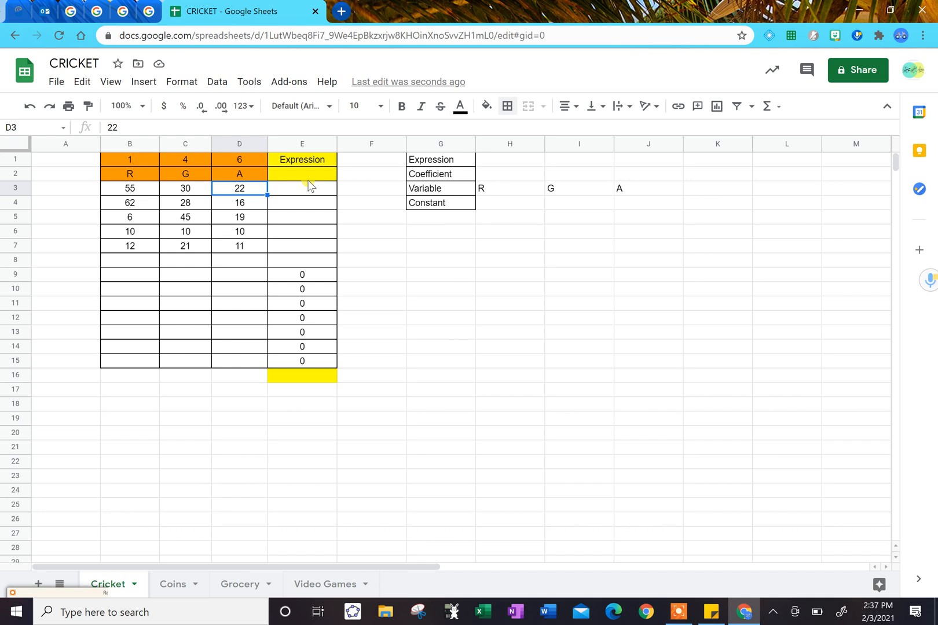
Enter the expression 1(R)+4(G)+6(A) in cell E2 under the Expression heading.
key(Up)
key(Up)
key(Down)
key(Right)
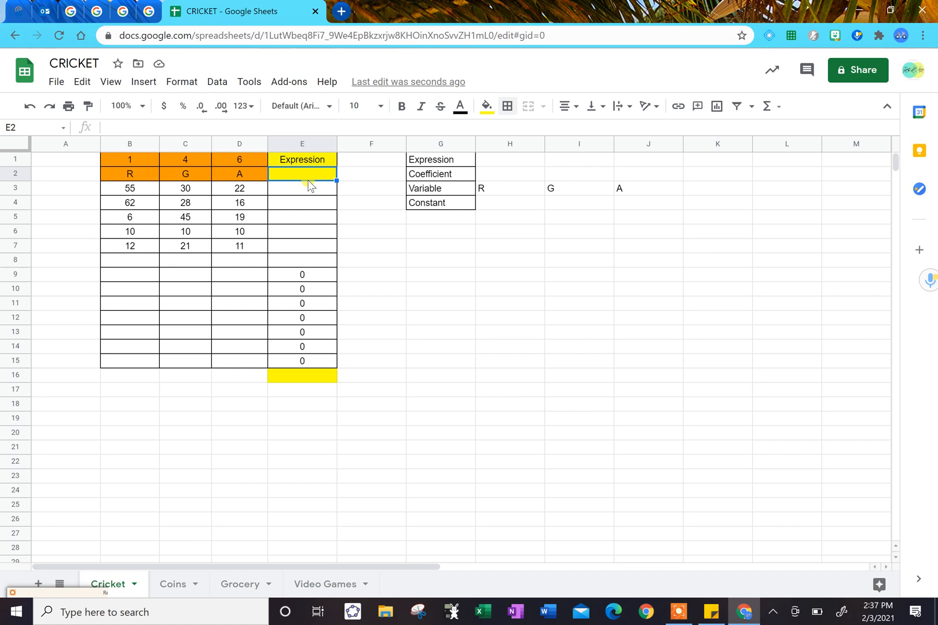
click(318, 123)
text(1(R)+)
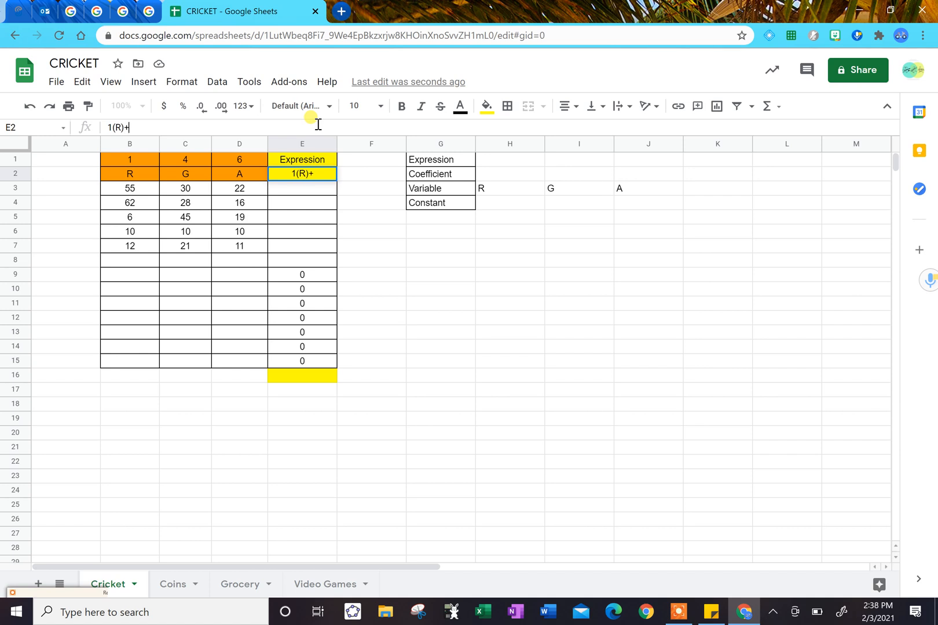
text(4(G)+6(A))
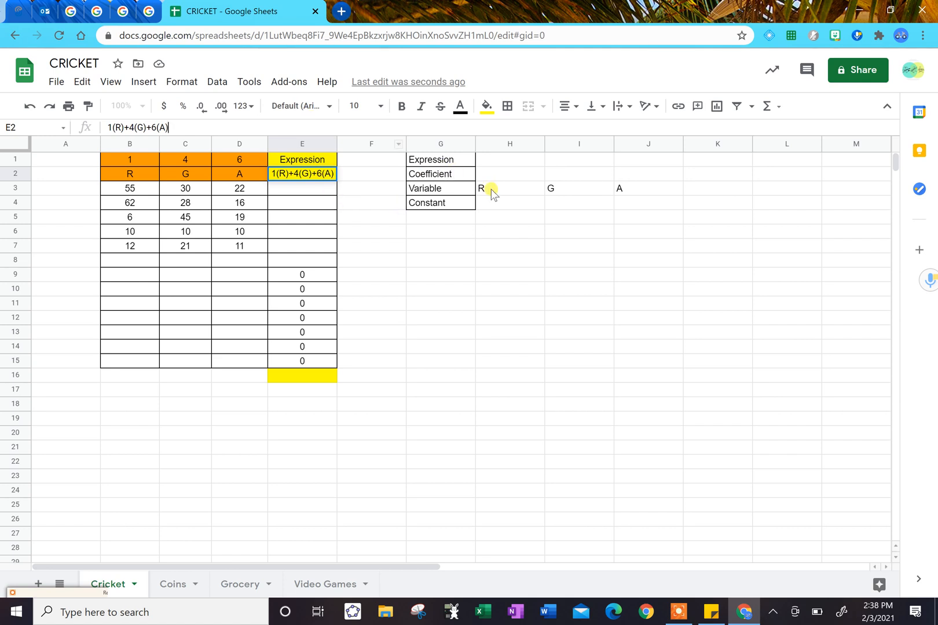
Enter the coefficients 1, 4 and 6 in cells H2, I2 and J2 beside the Coefficient label.
click(510, 176)
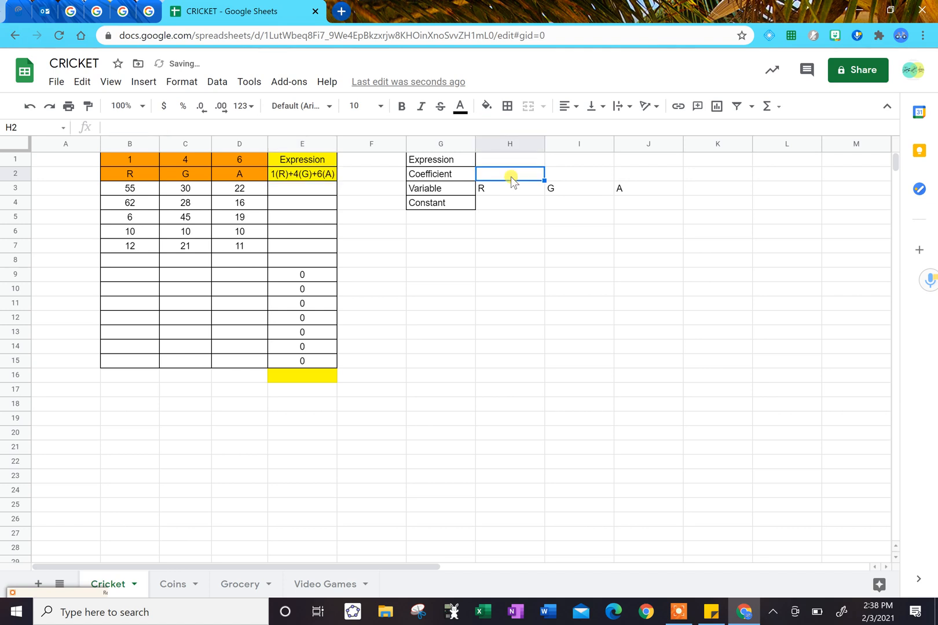
text(1)
key(Tab)
text(4)
key(Tab)
text(6)
Center-align the coefficients and variables in cells H2:J3.
click(510, 177)
key(shift+Down)
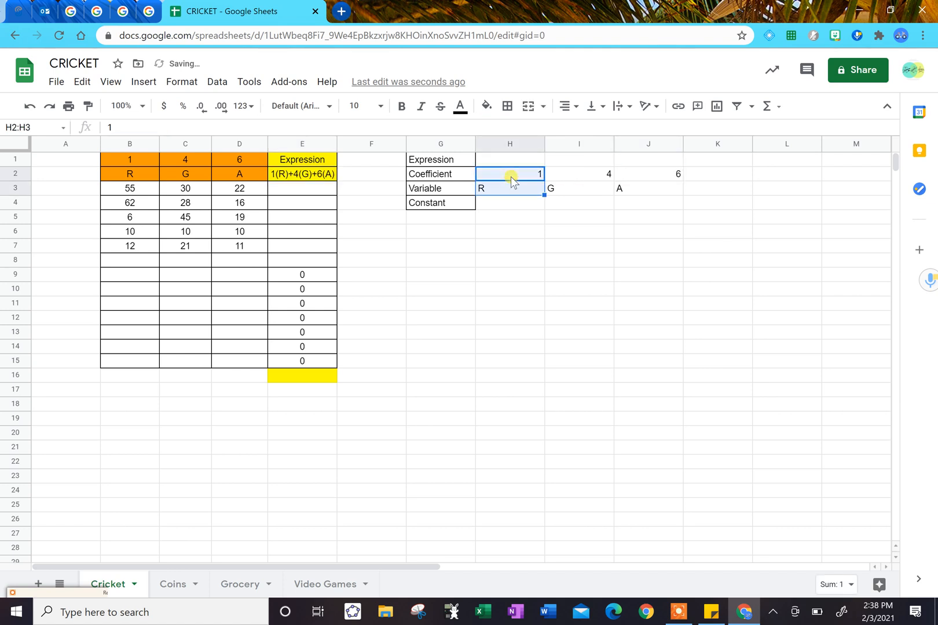
key(shift+Right)
key(shift+Right)
click(568, 106)
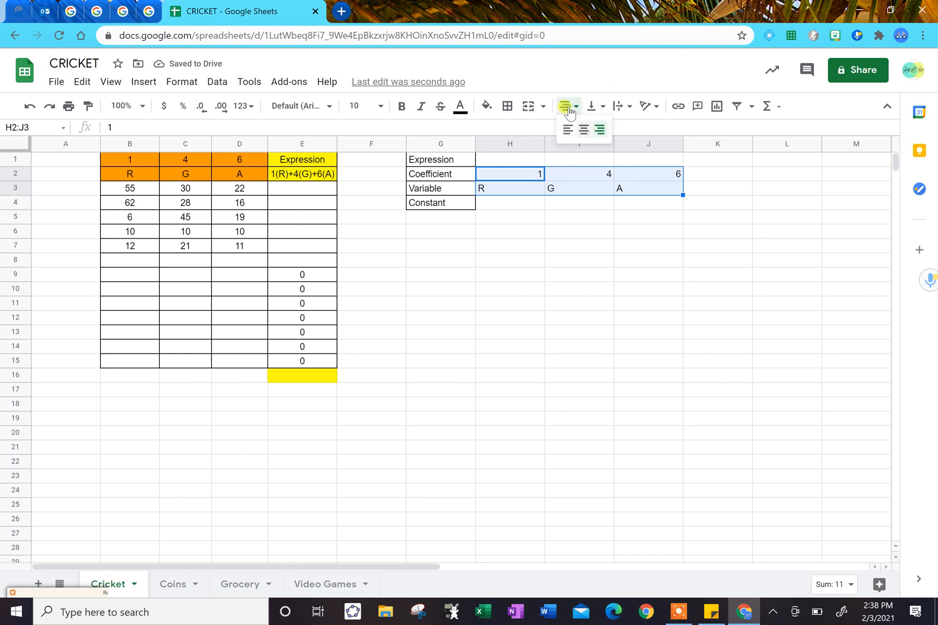
click(577, 130)
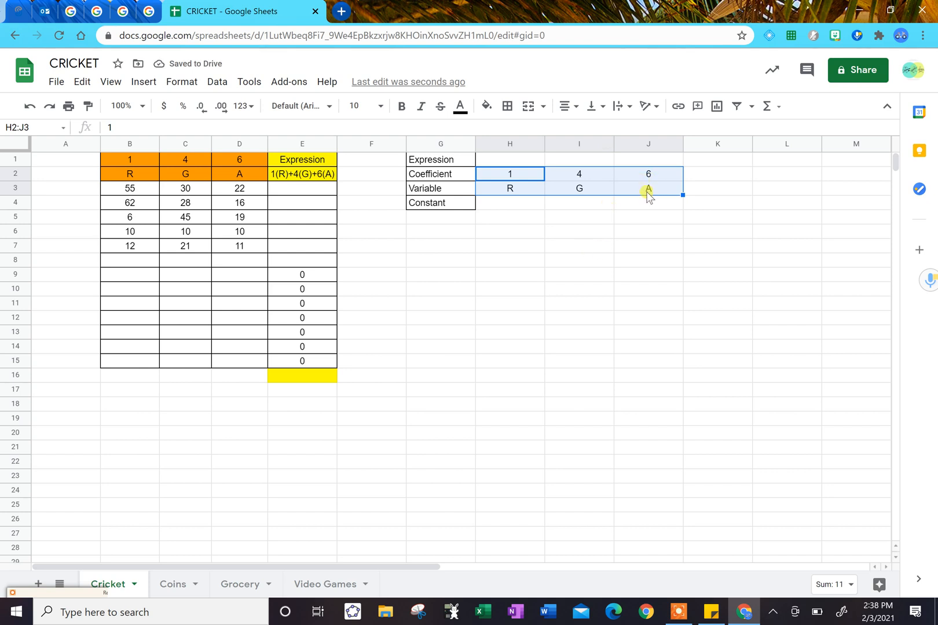
click(315, 190)
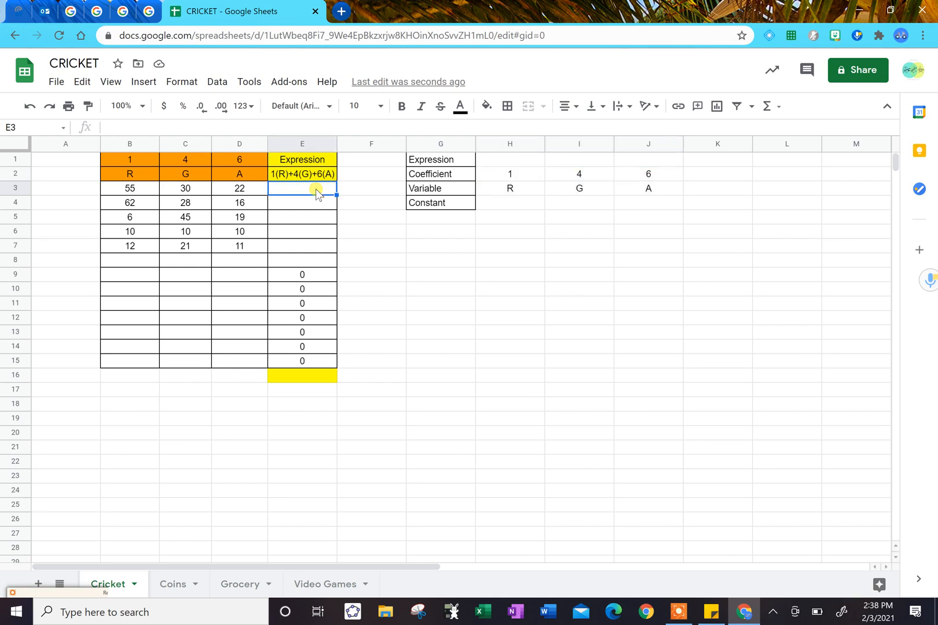
text(=)
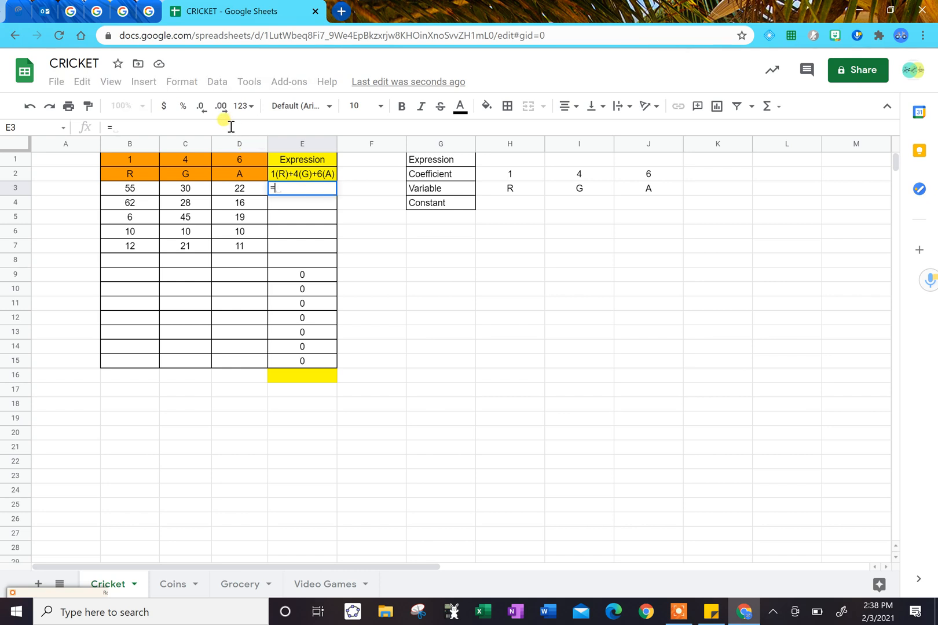
click(129, 125)
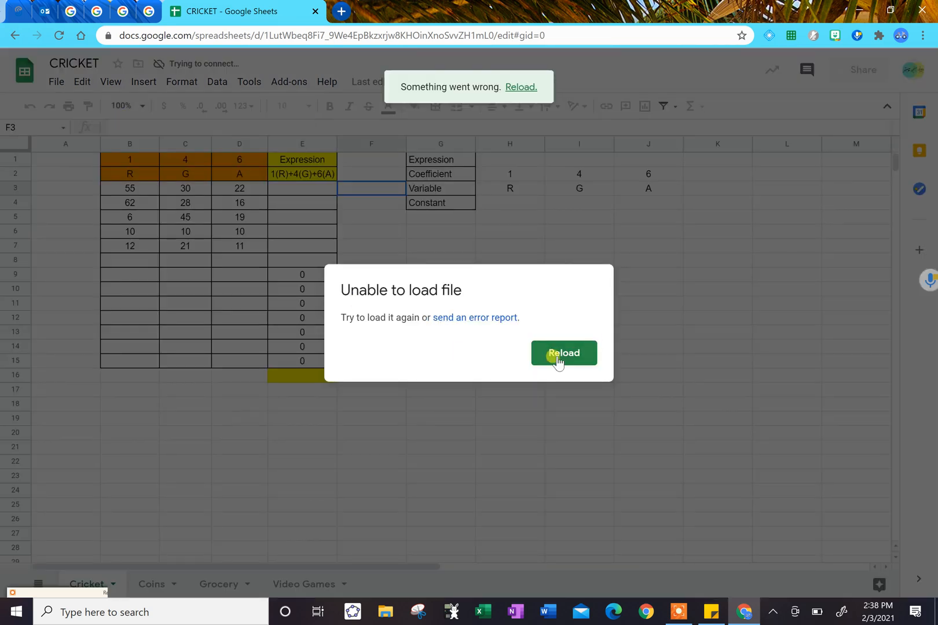
click(557, 360)
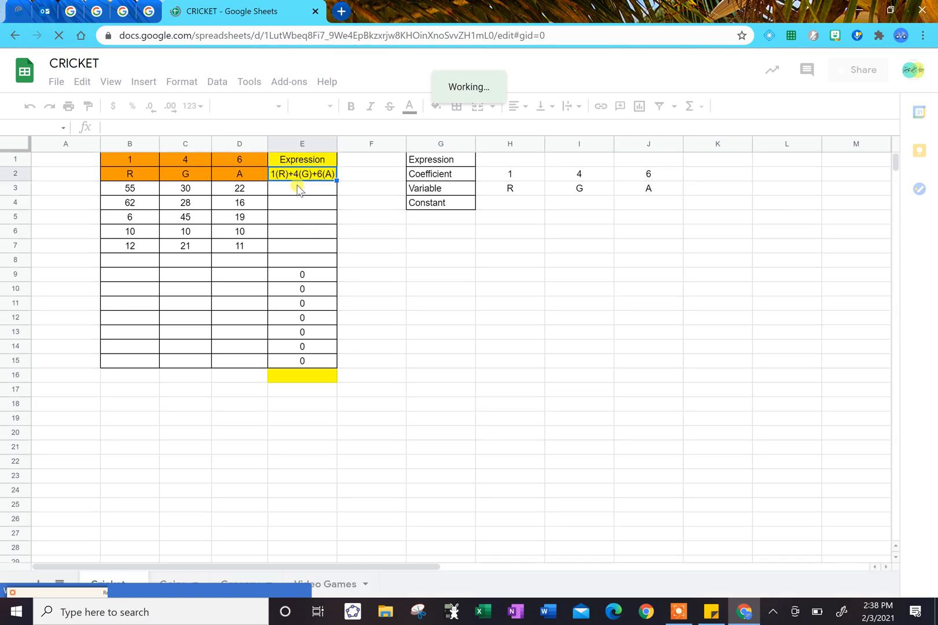
Enter the formula =1*B3+4*C3+6*D3 in cell E3 to evaluate the expression for the first data row.
click(297, 189)
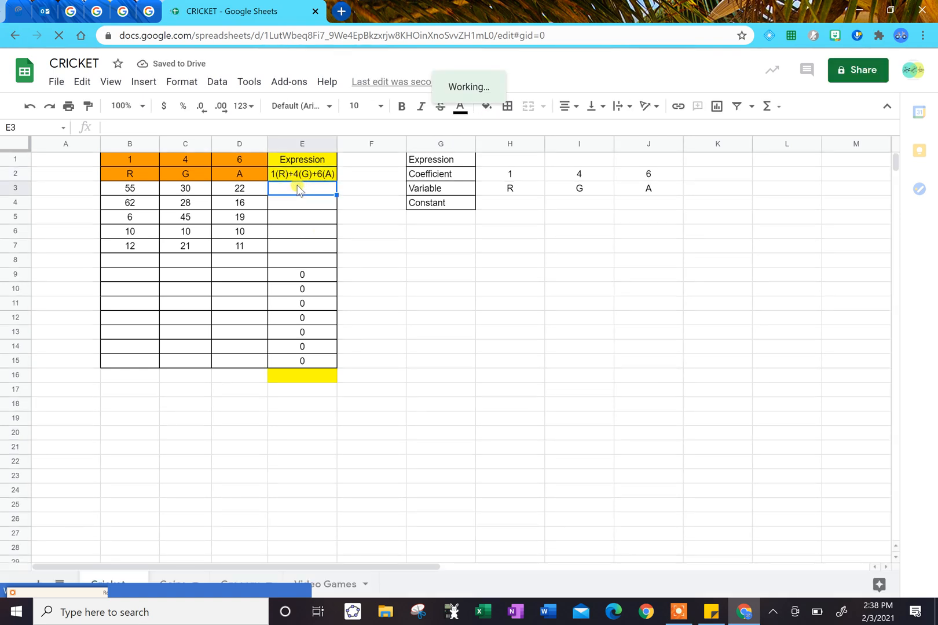
text(=1*)
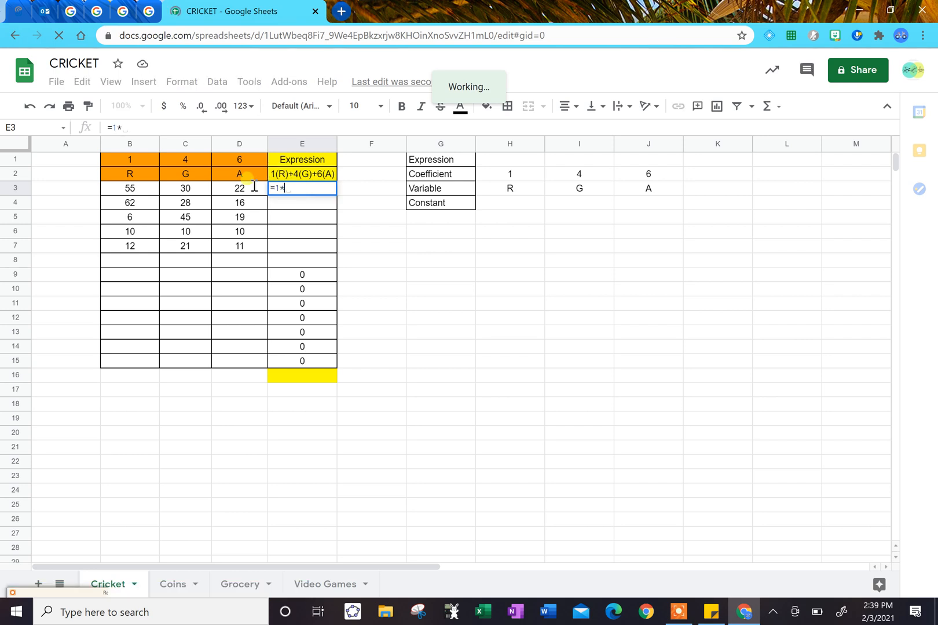
click(136, 188)
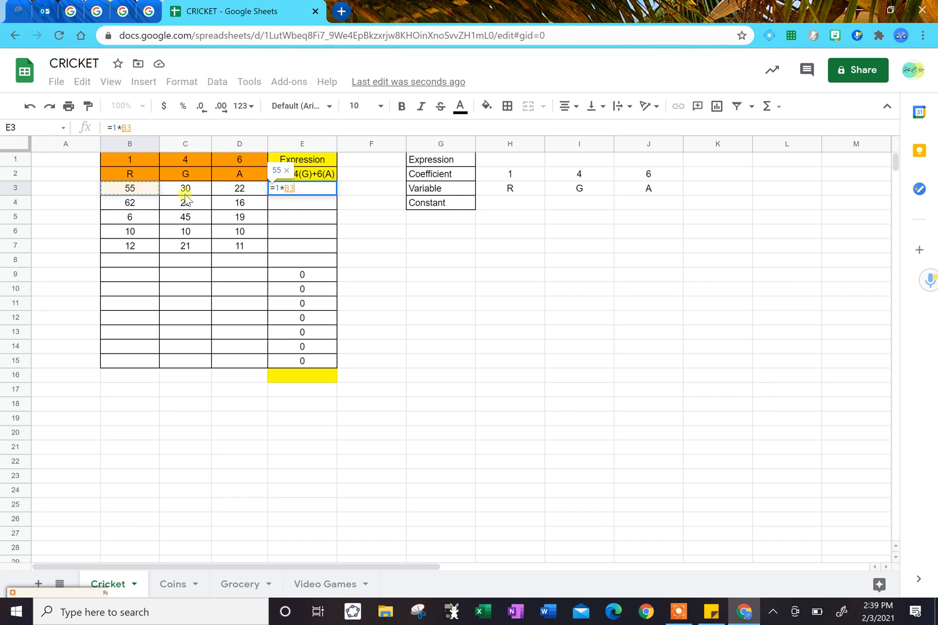
text(+)
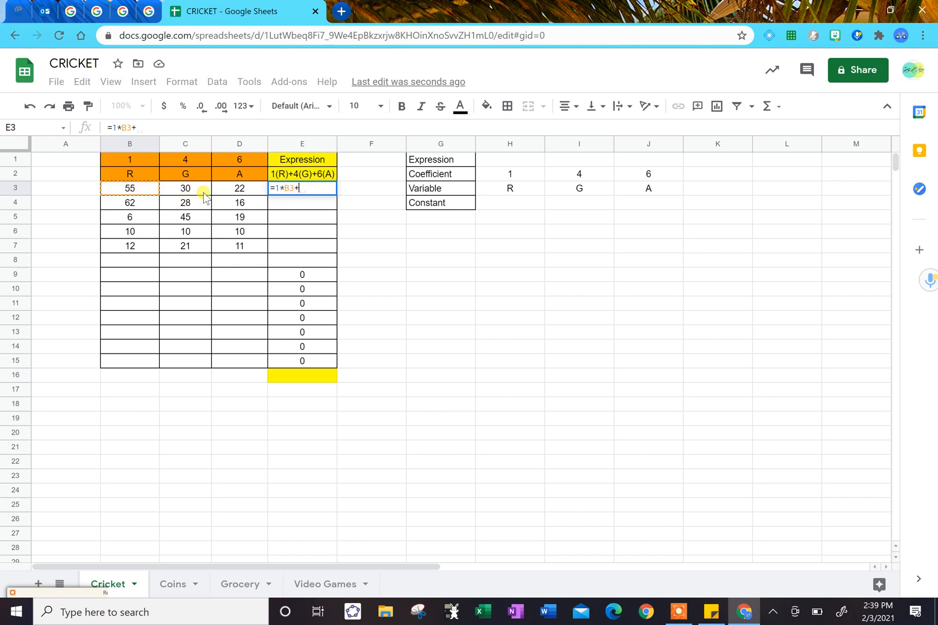
text(4*)
drag(191, 192, 189, 179)
key(BackSpace)
key(BackSpace)
key(BackSpace)
key(BackSpace)
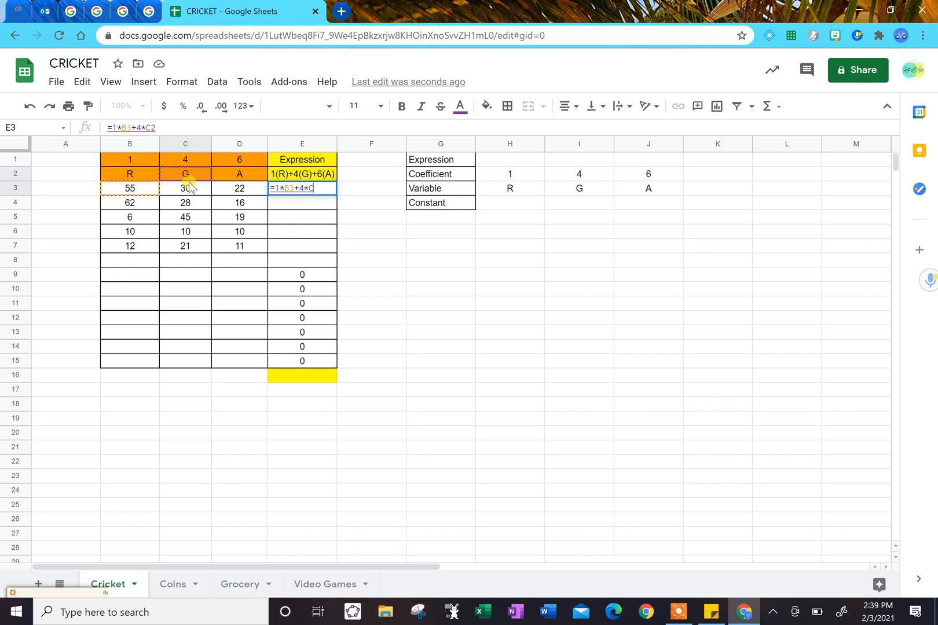
text(3)
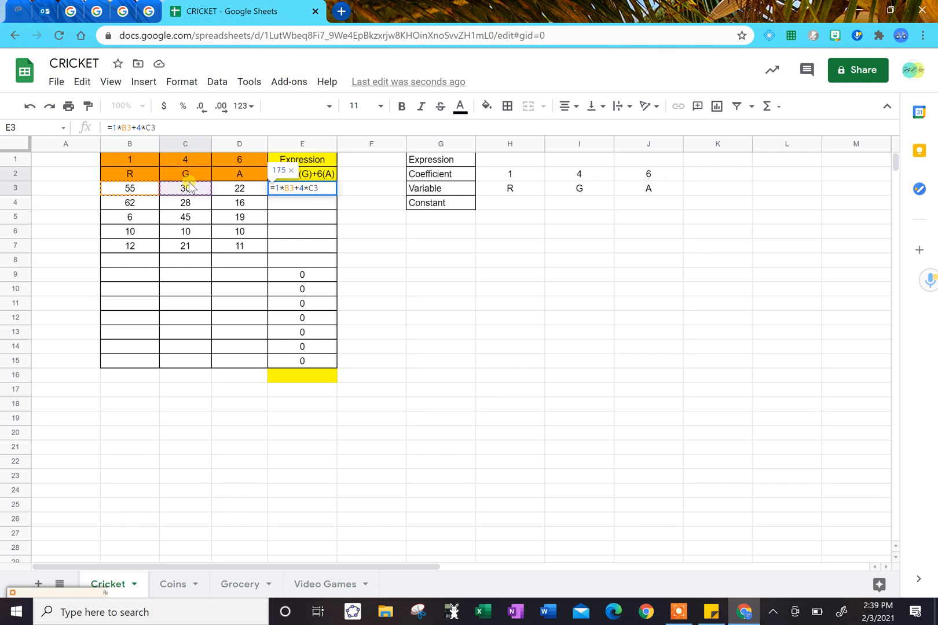
text(+6*)
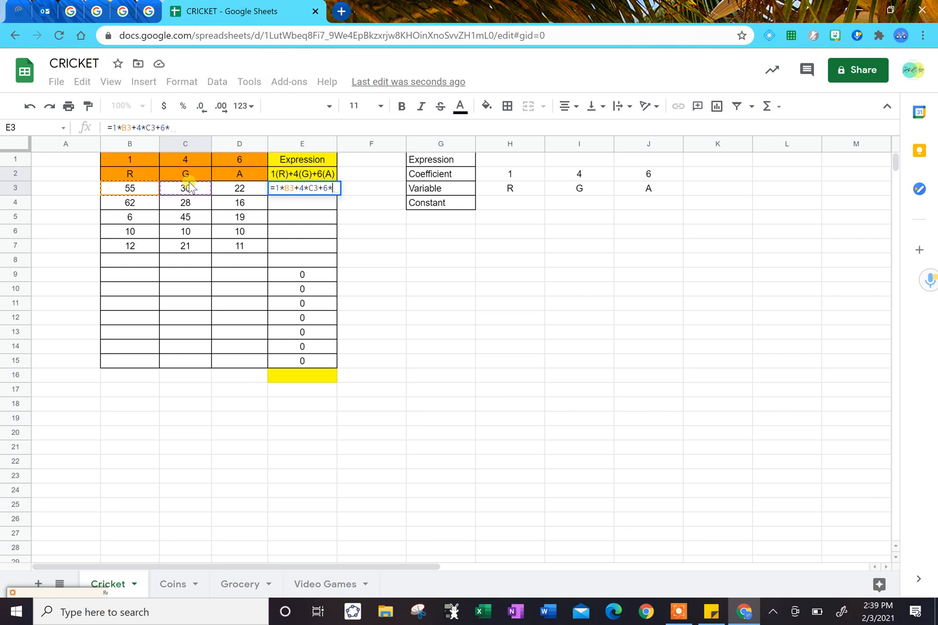
click(241, 191)
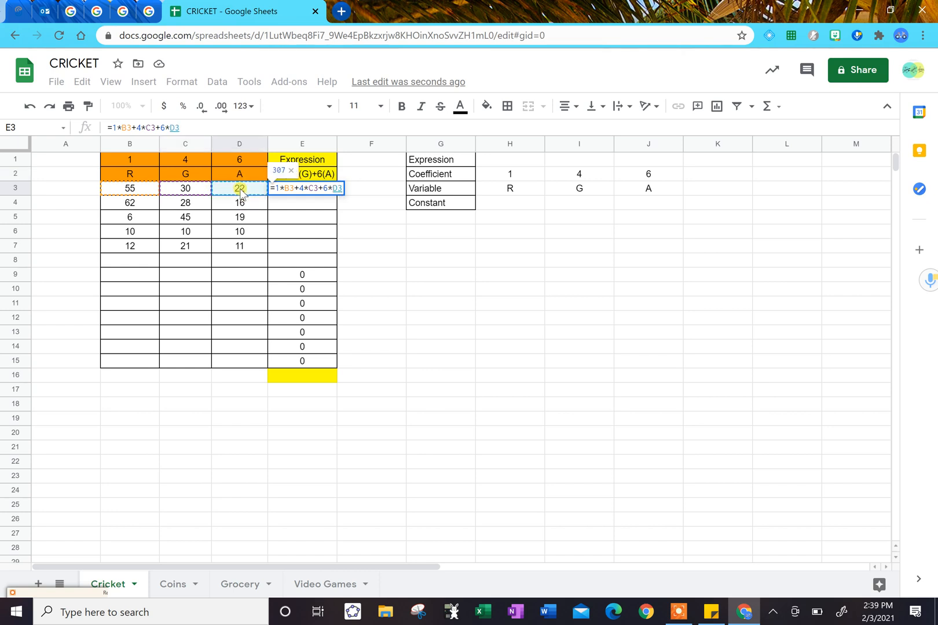
key(Return)
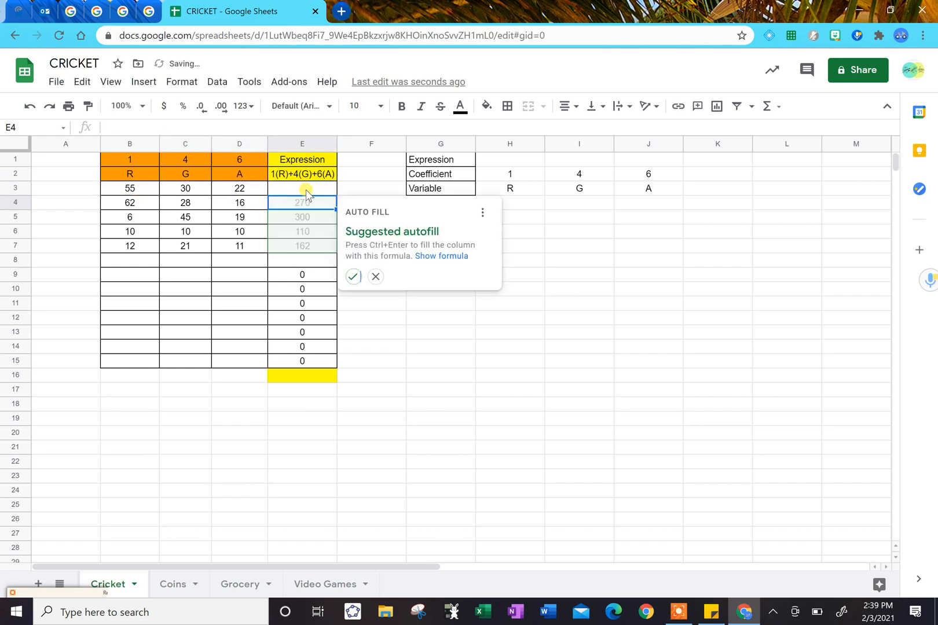
Fill the formula in cell E3 down through cell E7 for the remaining data rows.
click(305, 189)
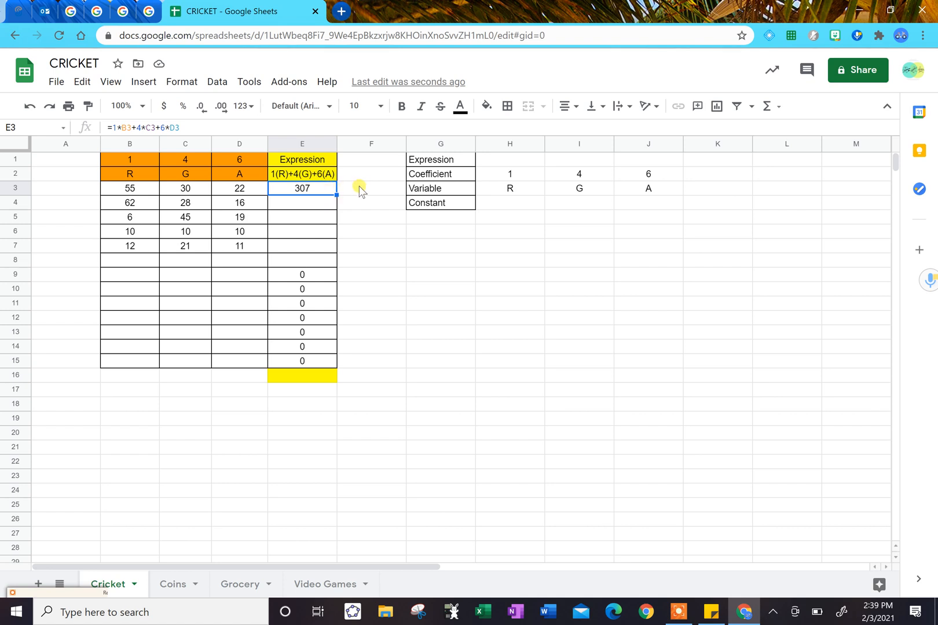
drag(336, 196, 328, 251)
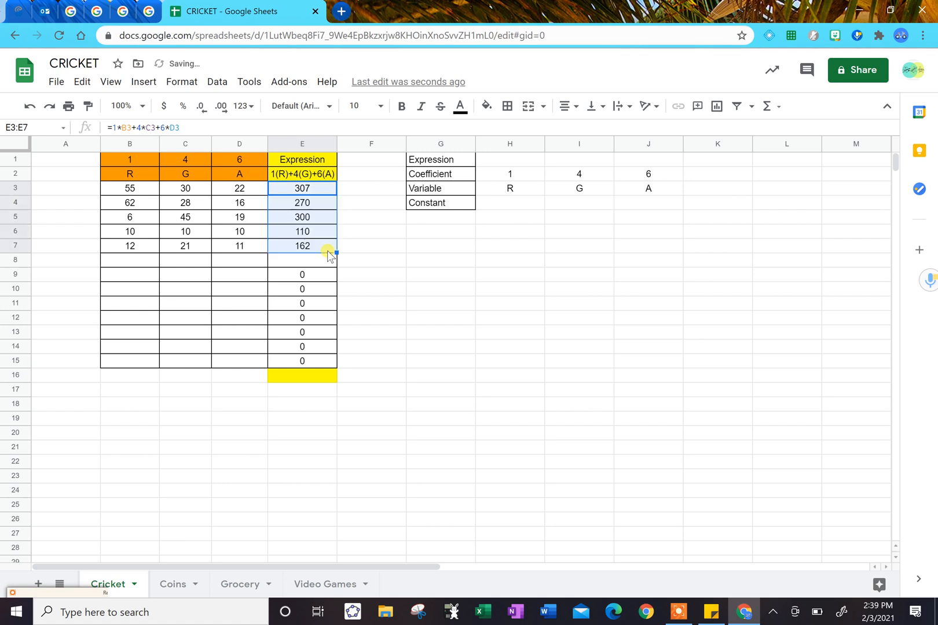
click(317, 204)
Examine the formulas in cells E3 and E4 to compare their cell references.
click(302, 189)
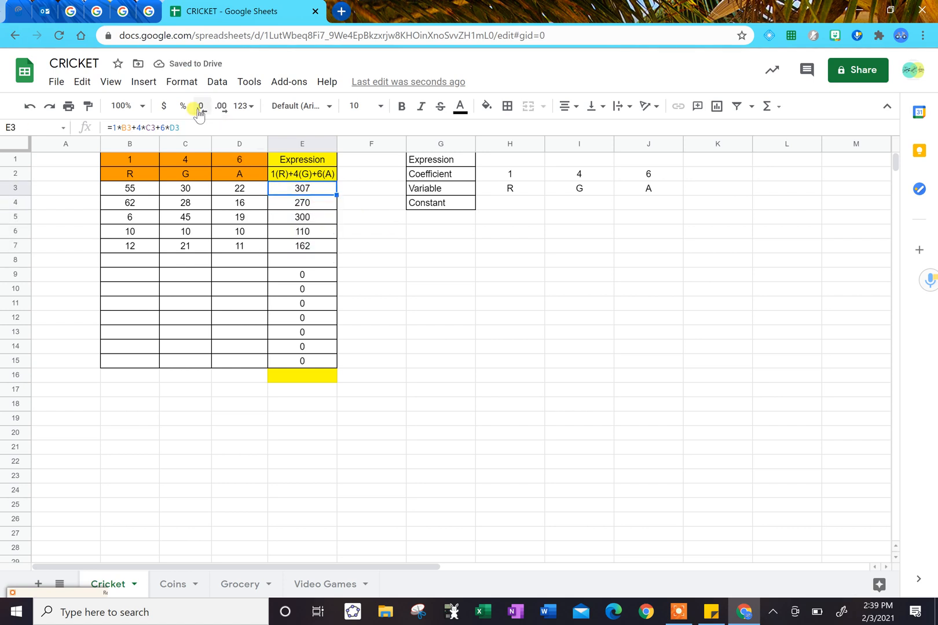
click(184, 127)
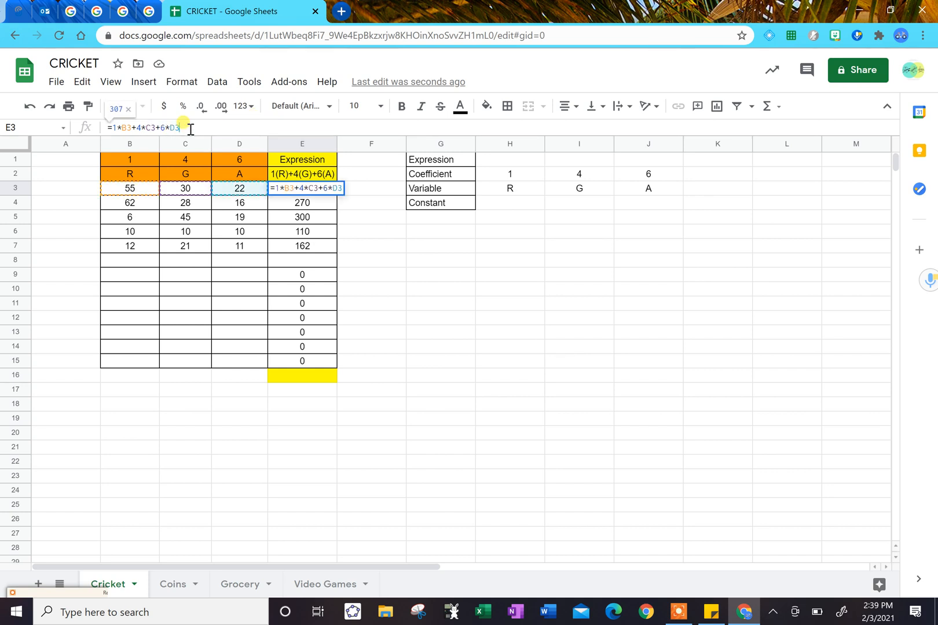
drag(184, 128, 92, 128)
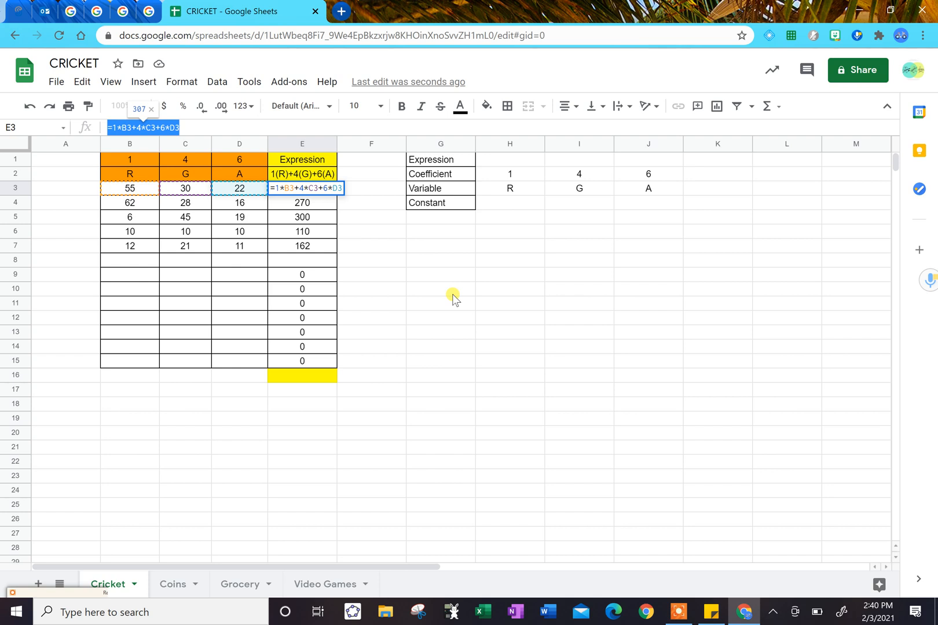
key(Left)
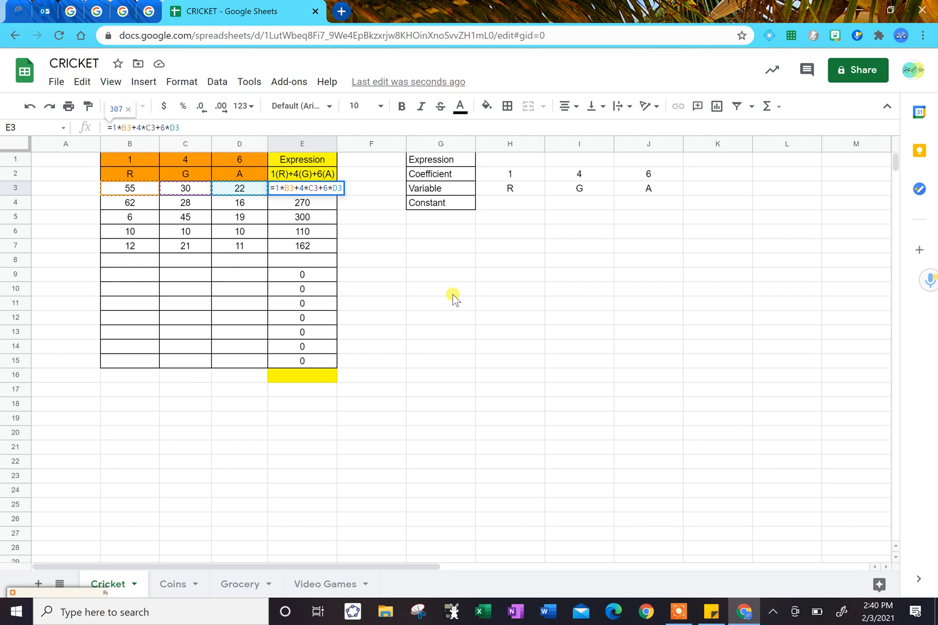
key(Return)
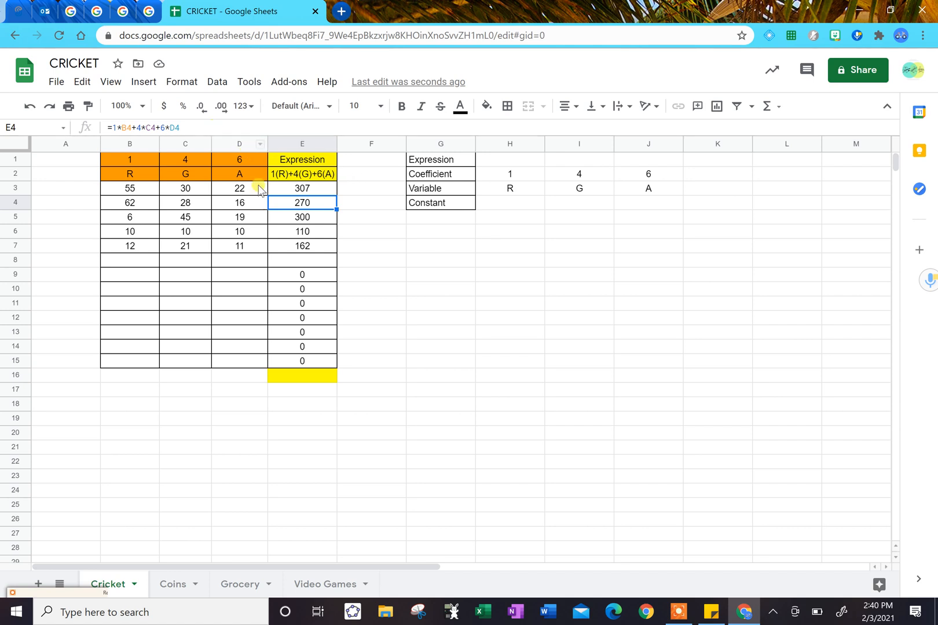
key(Return)
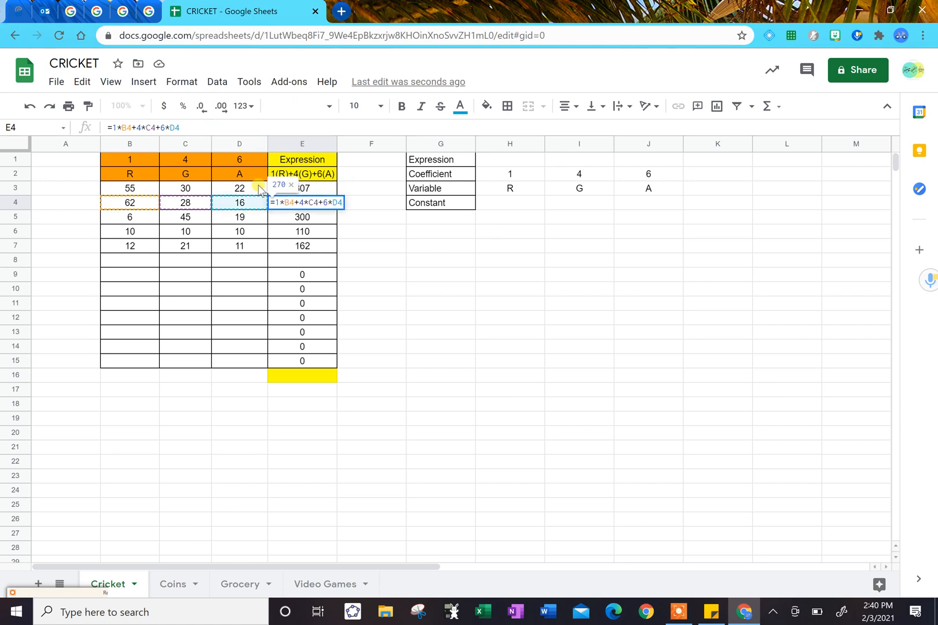
key(Return)
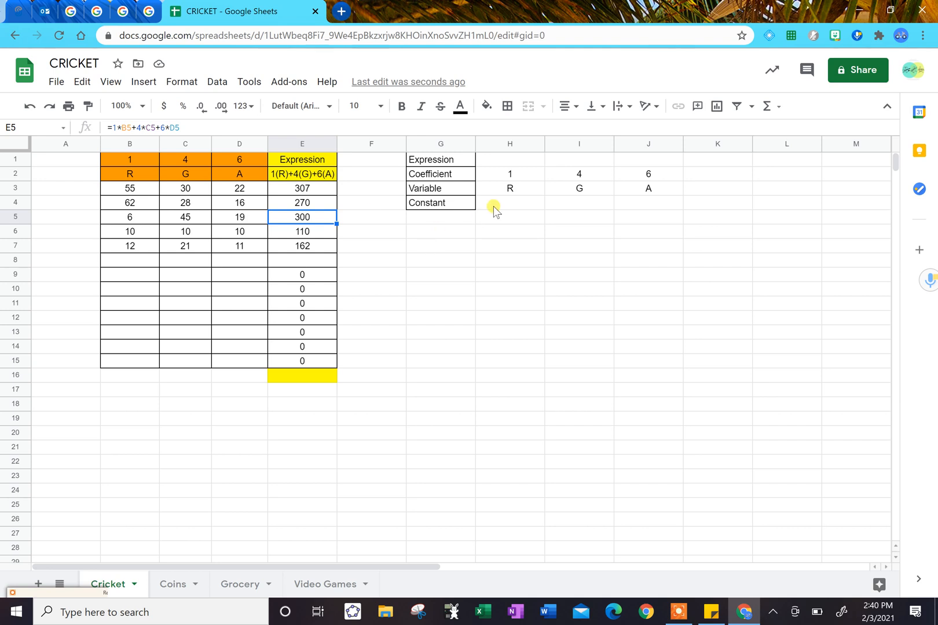
Write the expression 1(R)+4(G)+6(A) in cell H1 beside the Expression label.
click(501, 159)
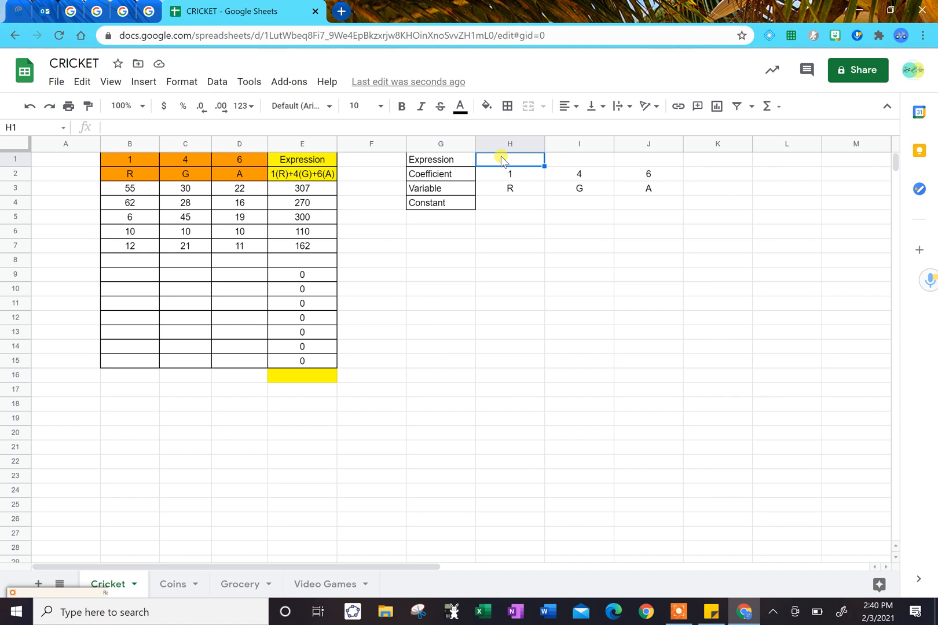
text(1(R)+)
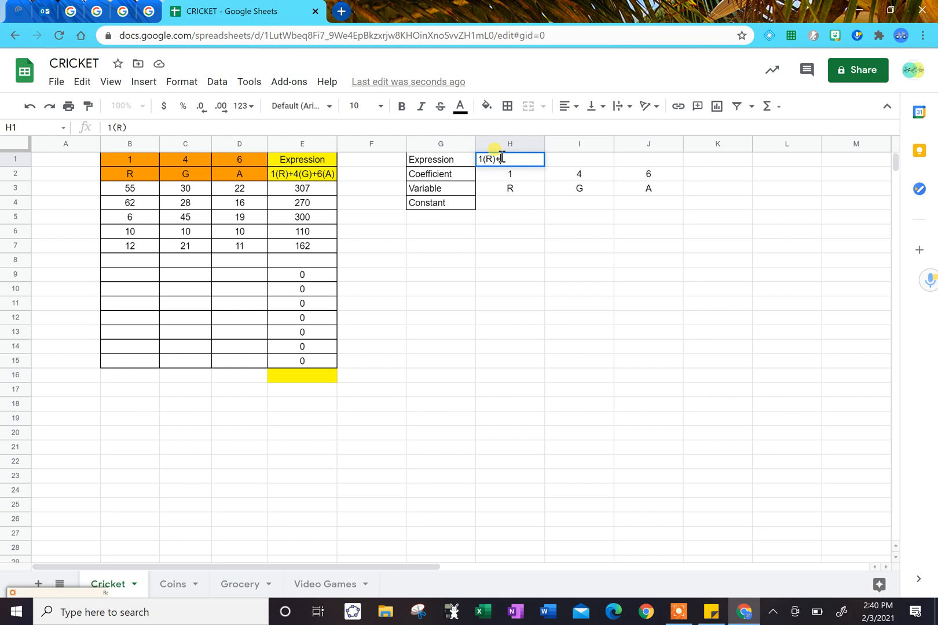
text(4(G)+6(A)
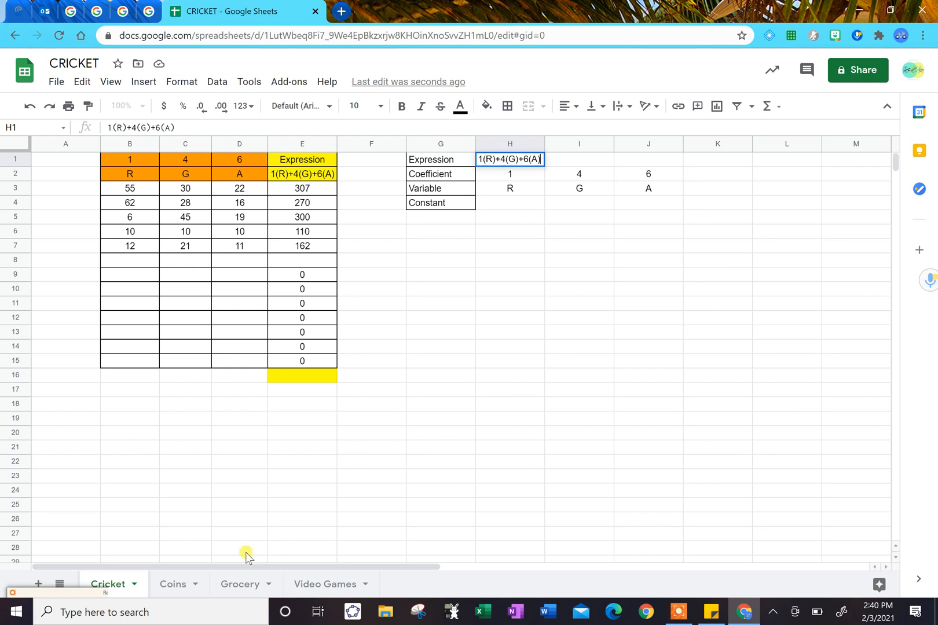
On the Coins sheet, enter the variables Q, D, N and P in cells I5 to L5 beside the Variable label.
click(176, 584)
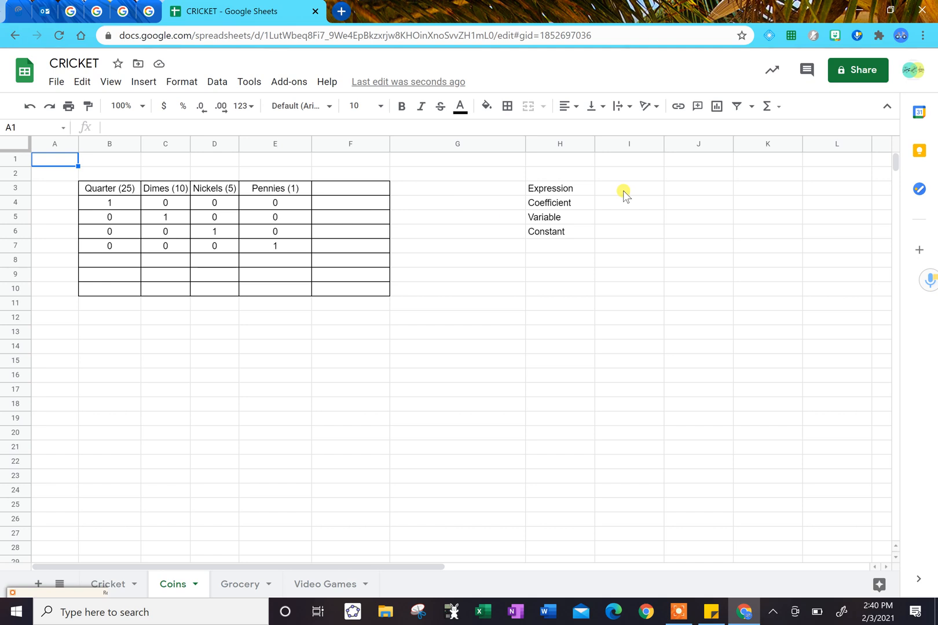
click(624, 222)
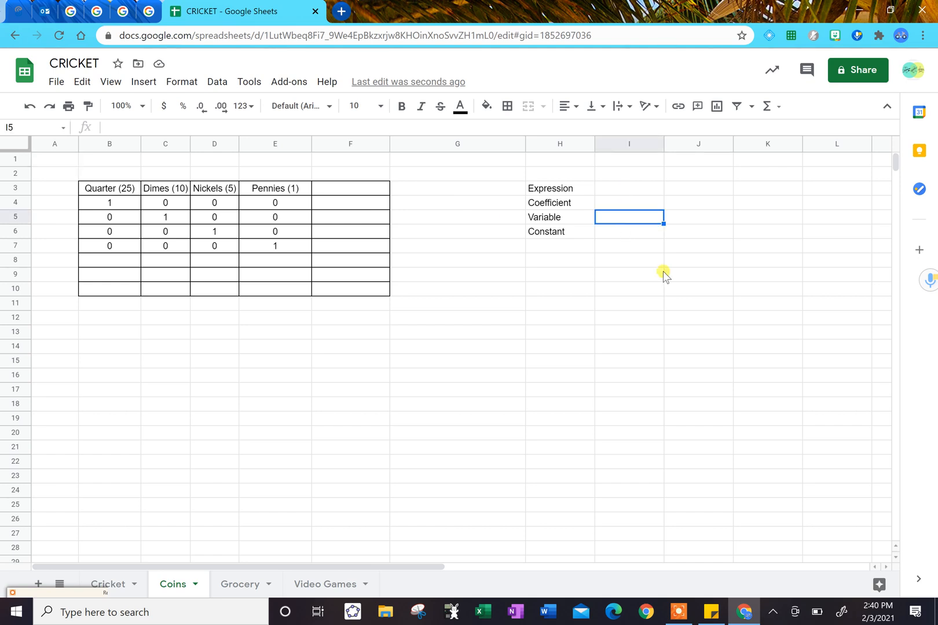
text(Q)
key(Tab)
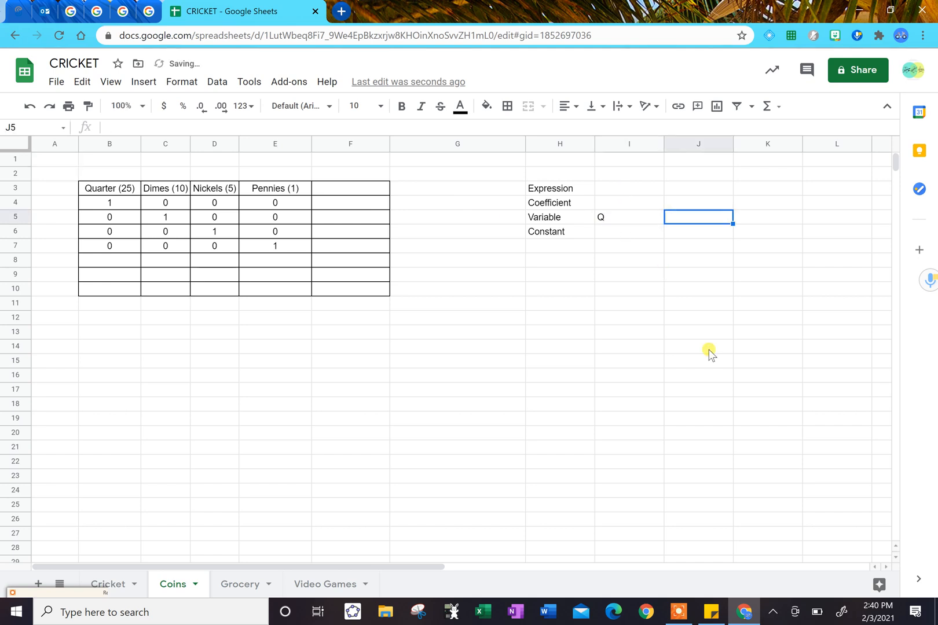
text(D)
key(Tab)
text(N)
key(Tab)
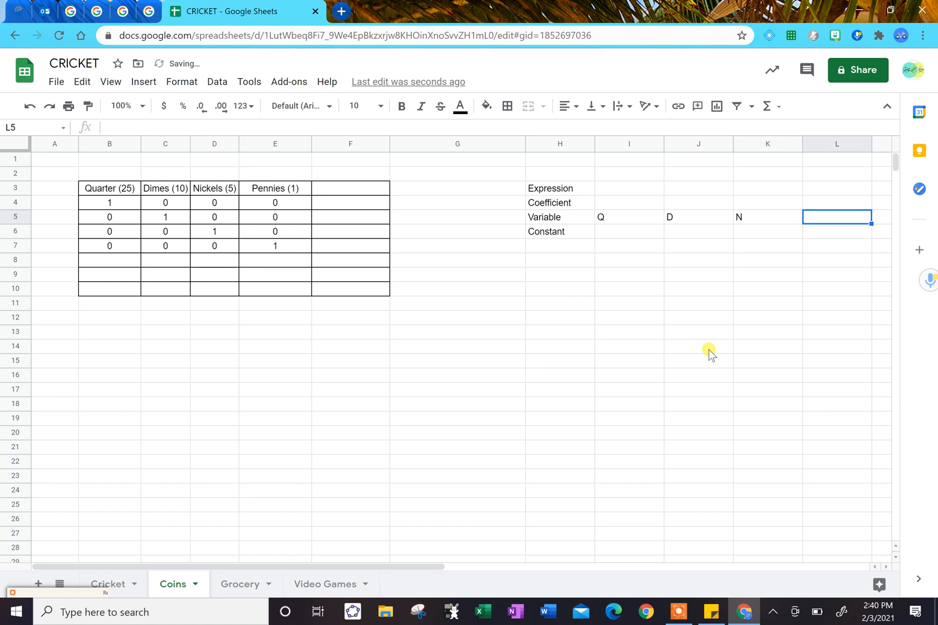
text(P)
key(Left)
key(Right)
key(Down)
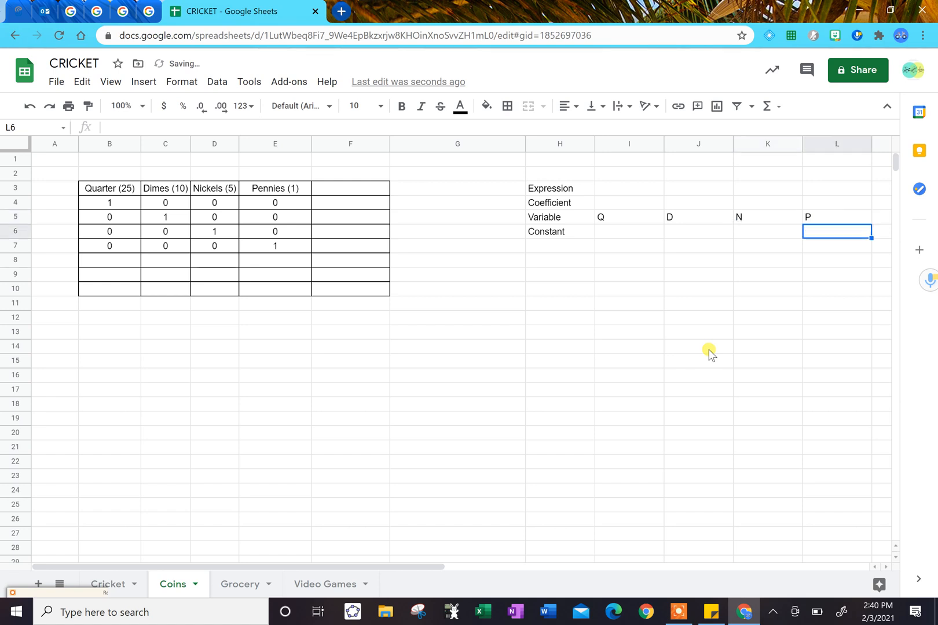
Center-align the label table in cells H3:L6 on the Coins sheet.
key(ctrl+shift+Left)
key(shift+Up)
key(shift+Up)
key(shift+Up)
key(shift+Up)
key(shift+Up)
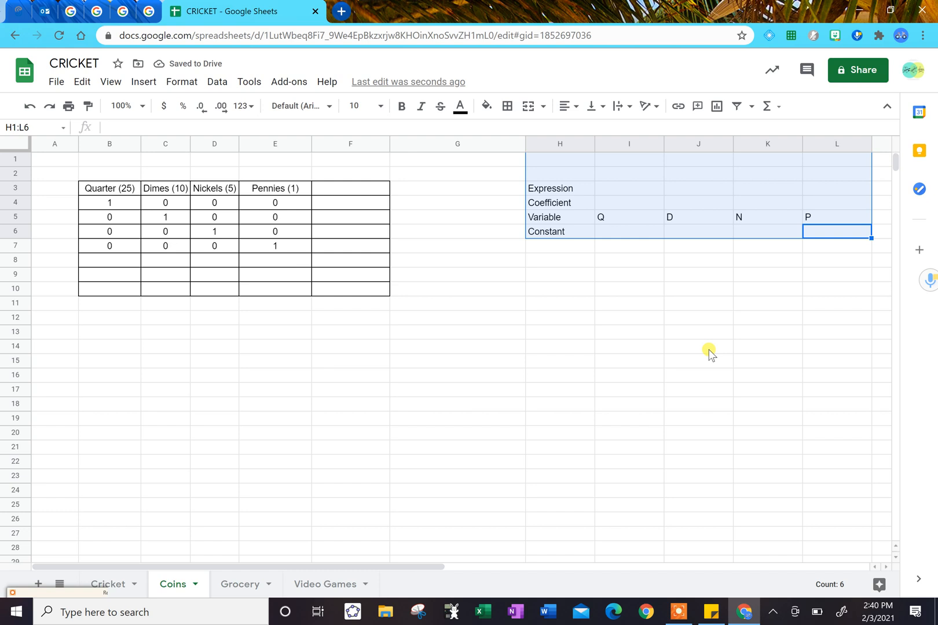
key(shift+Down)
key(shift+Down)
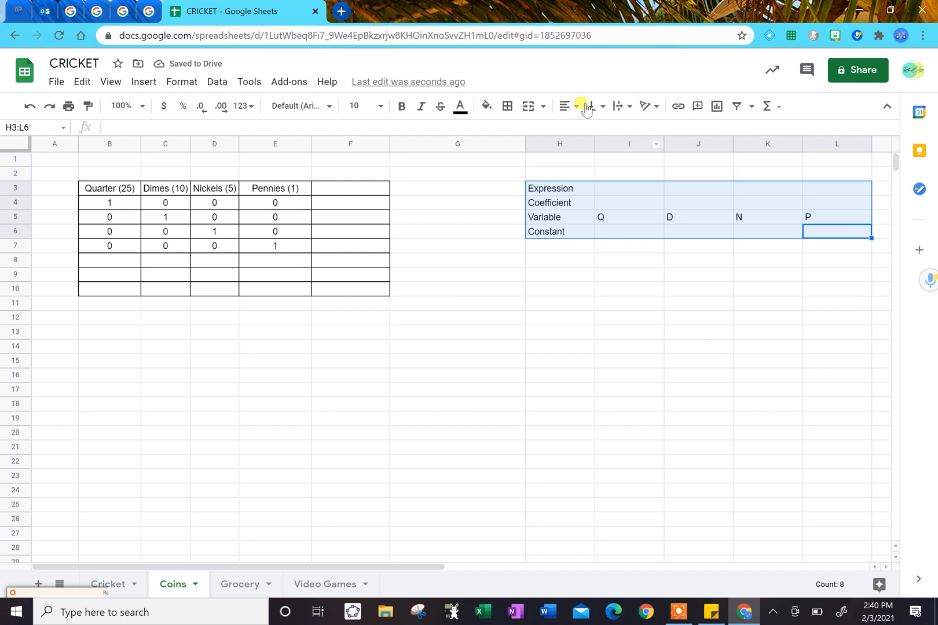
click(568, 106)
click(583, 129)
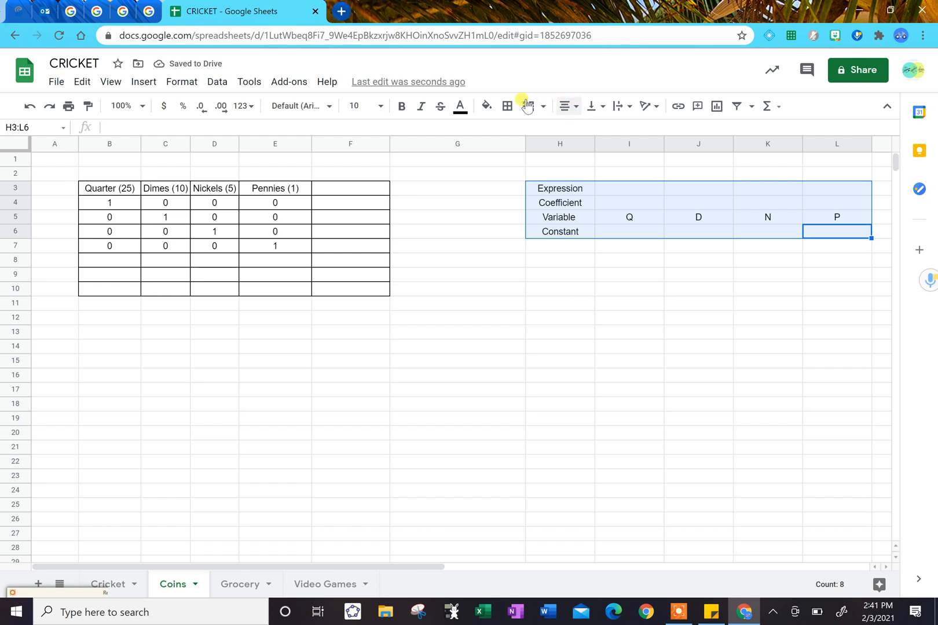
Apply all borders to the label table in cells H3:L6.
click(507, 107)
click(513, 133)
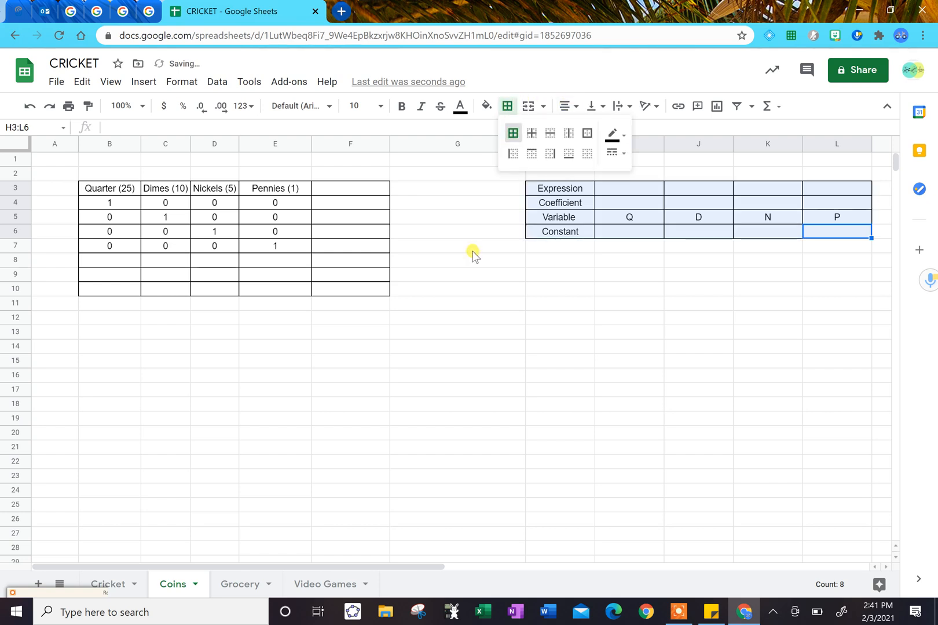
click(522, 277)
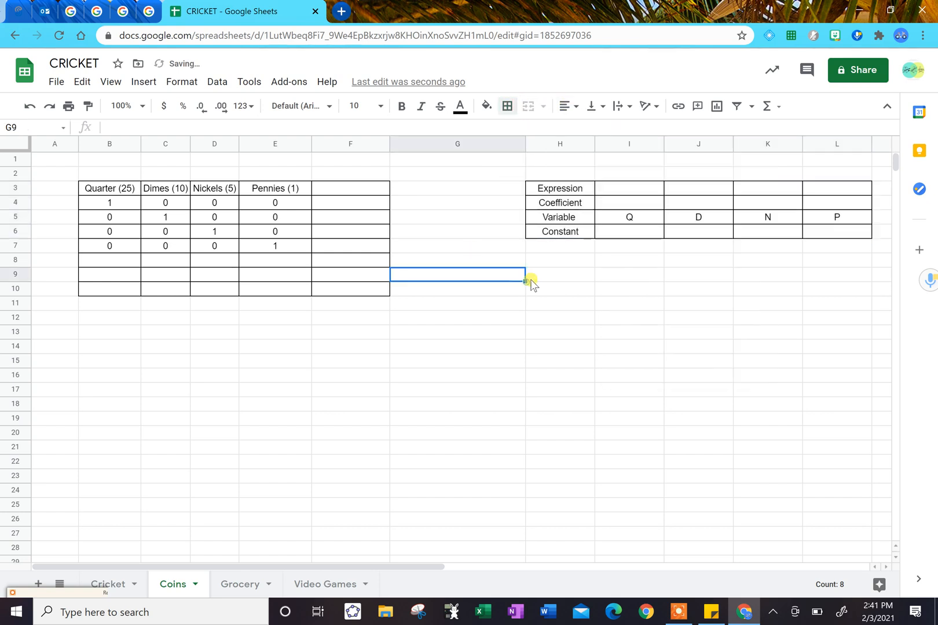
Enter the coefficients 25, 10, 5 and 1 in cells I4 to L4 above the coin variables.
click(625, 204)
text(25)
key(Return)
key(Up)
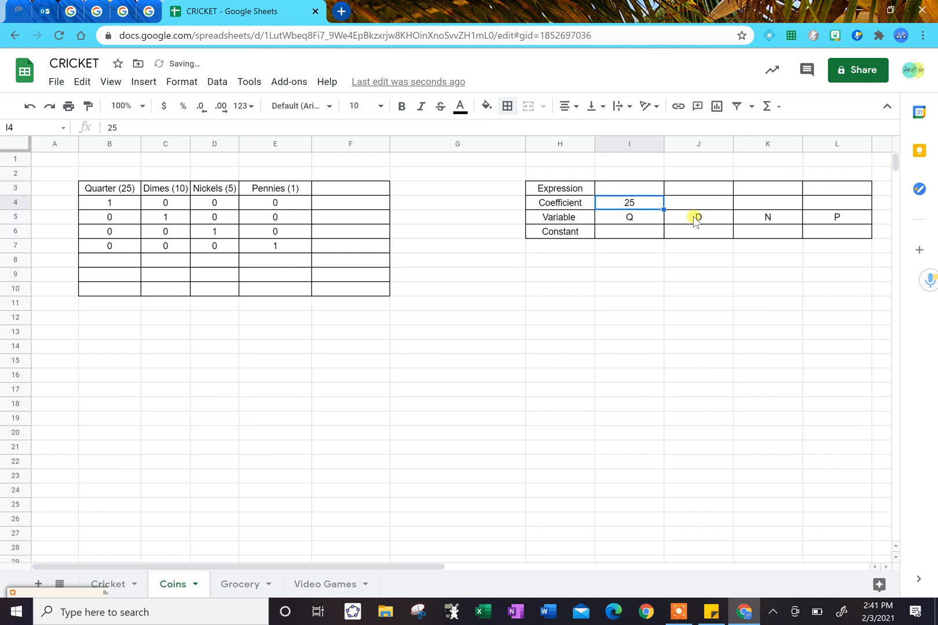
key(Down)
key(Up)
key(Down)
key(Up)
key(Right)
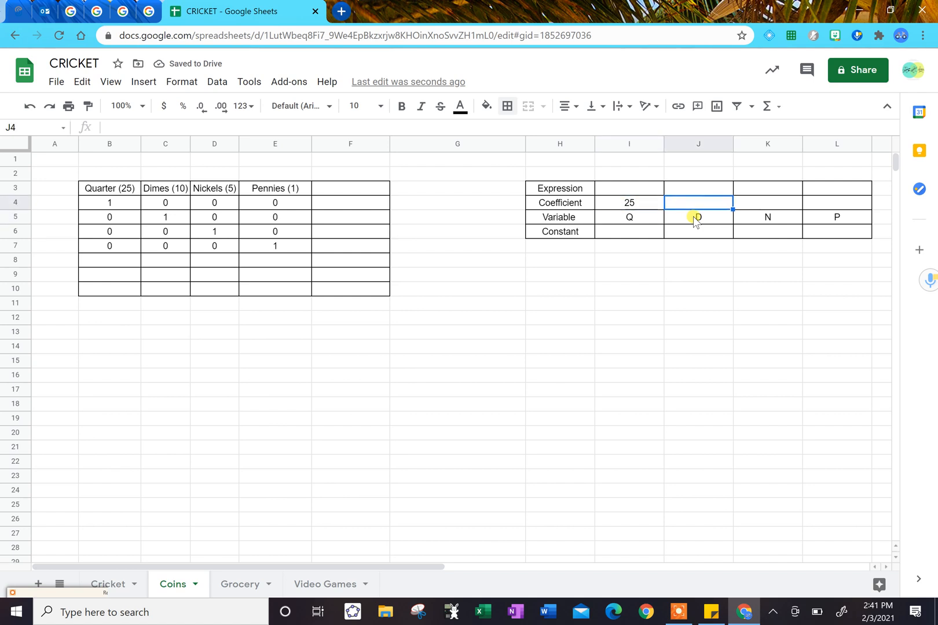
text(10)
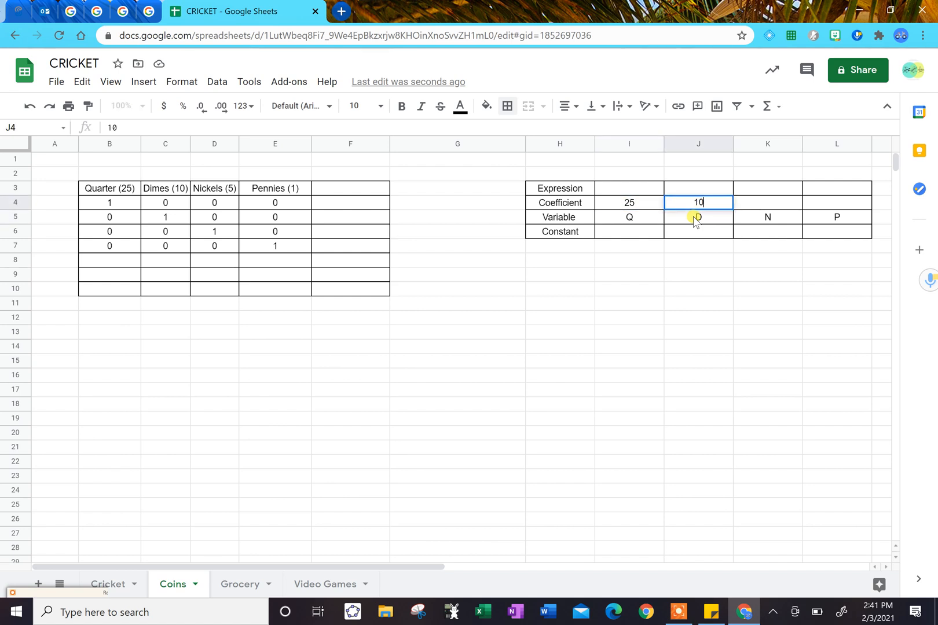
key(Right)
text(5)
key(Right)
text(1)
key(Down)
key(Left)
Enter the expression 25(Q)+10(D)+5(N)+1(P) in cell I3 beside the Expression label.
key(Left)
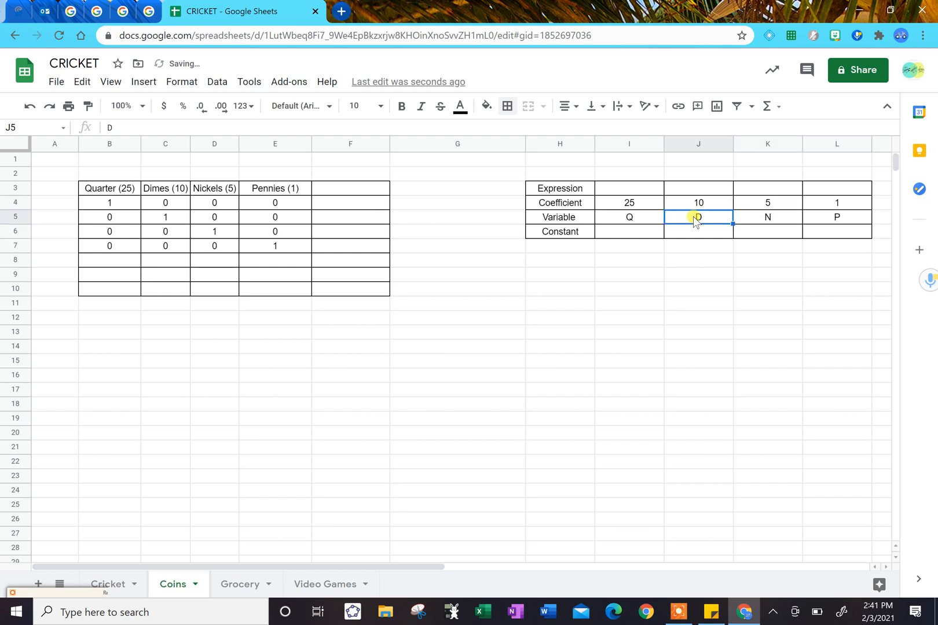
key(Left)
key(Up)
key(Up)
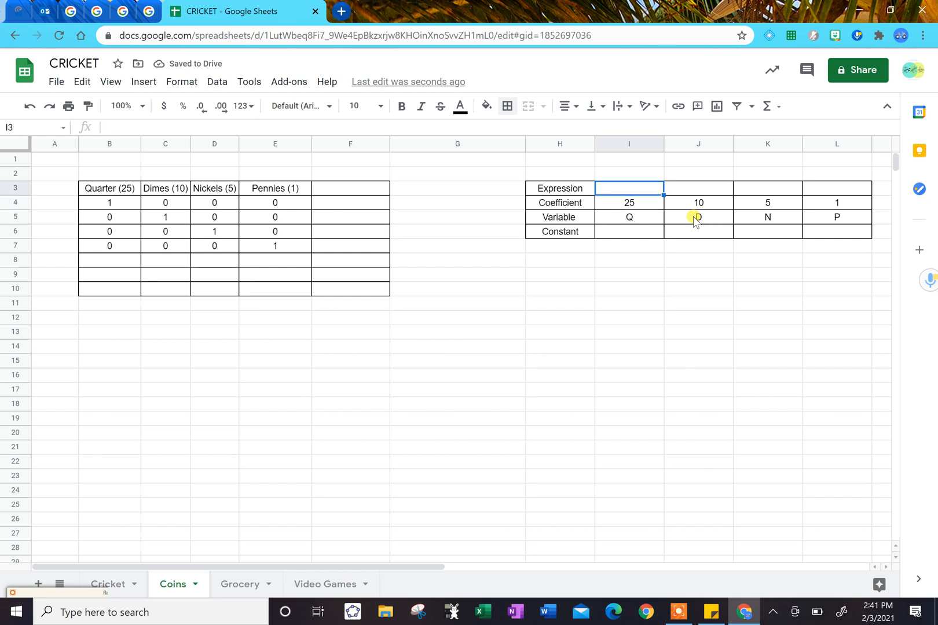
text(25()
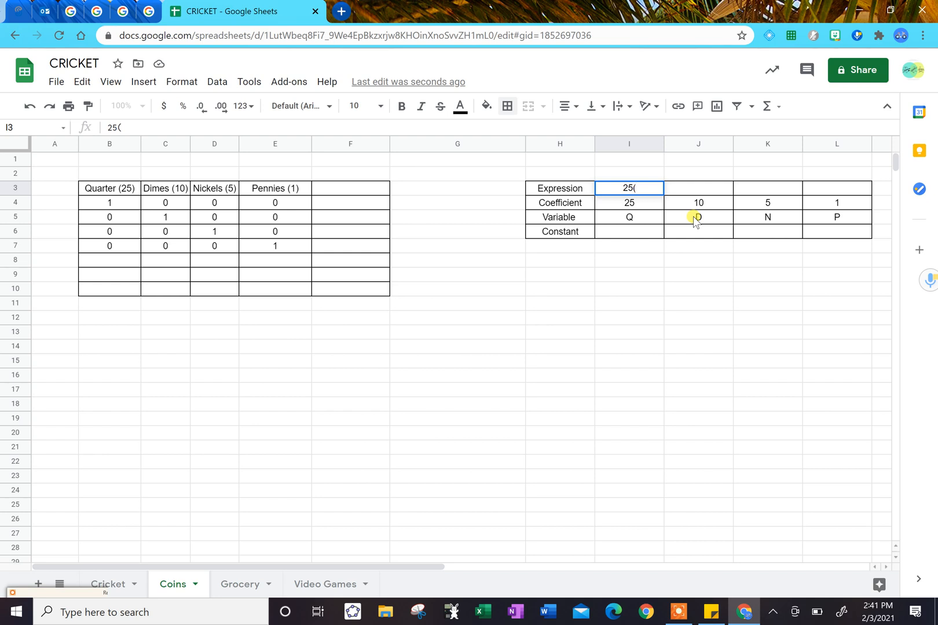
text(Q)+10(D))
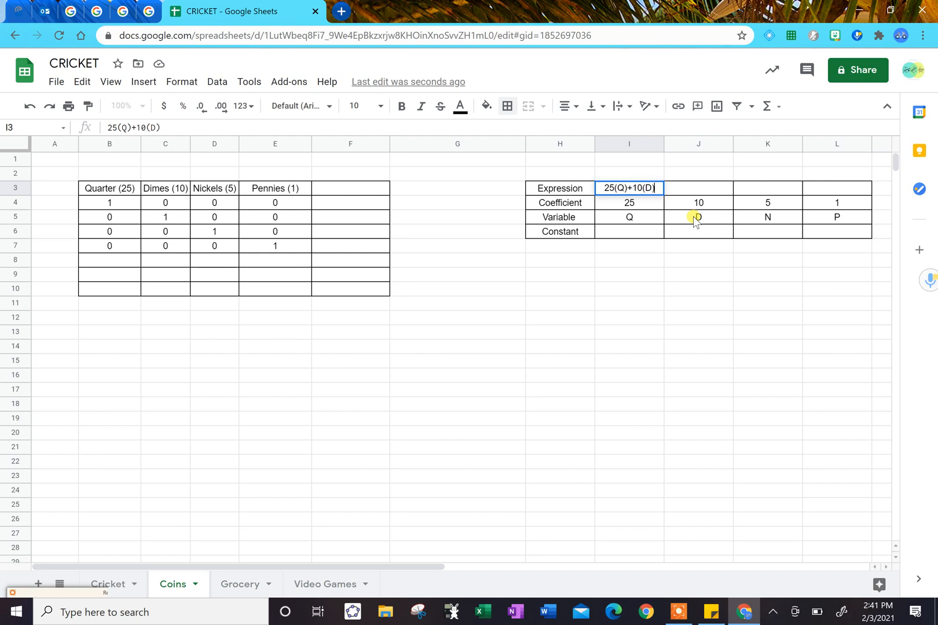
text(+5(N)+)
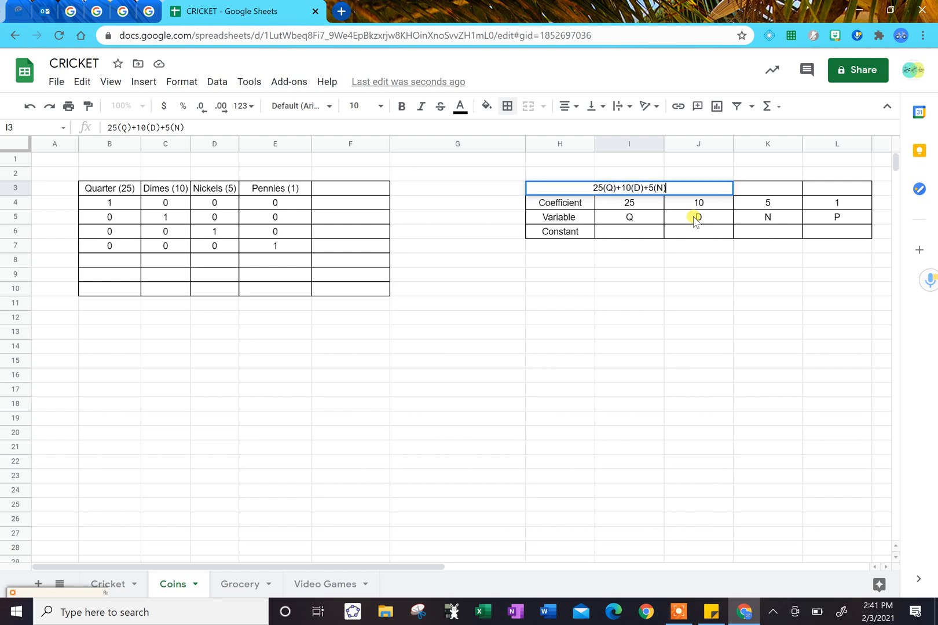
text(1)
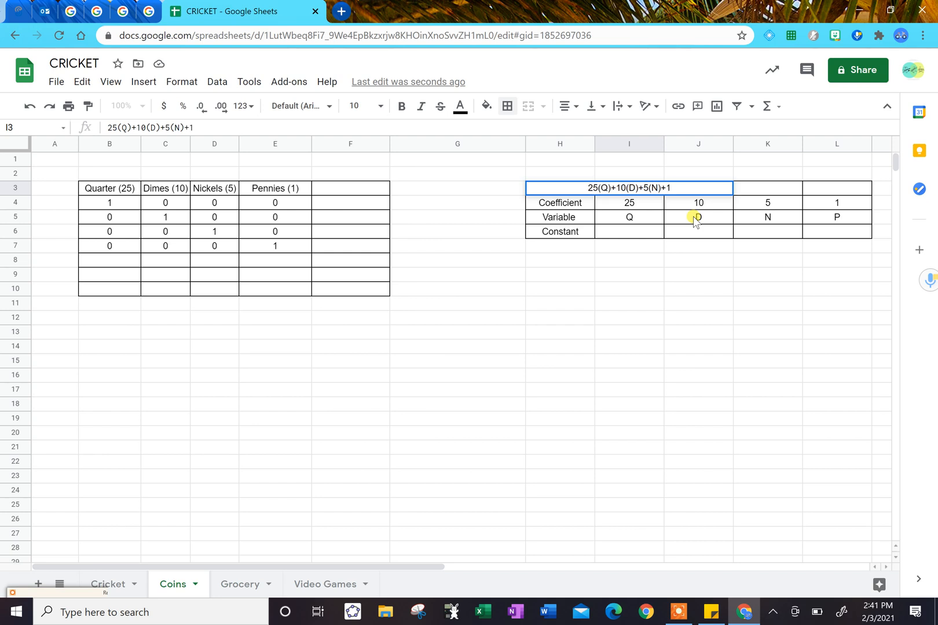
text((P))
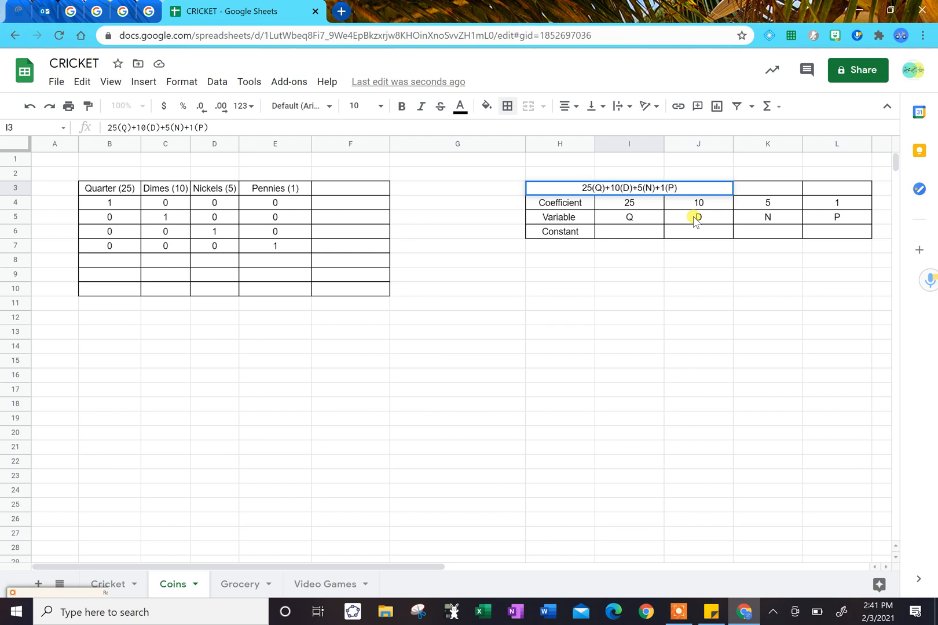
click(702, 270)
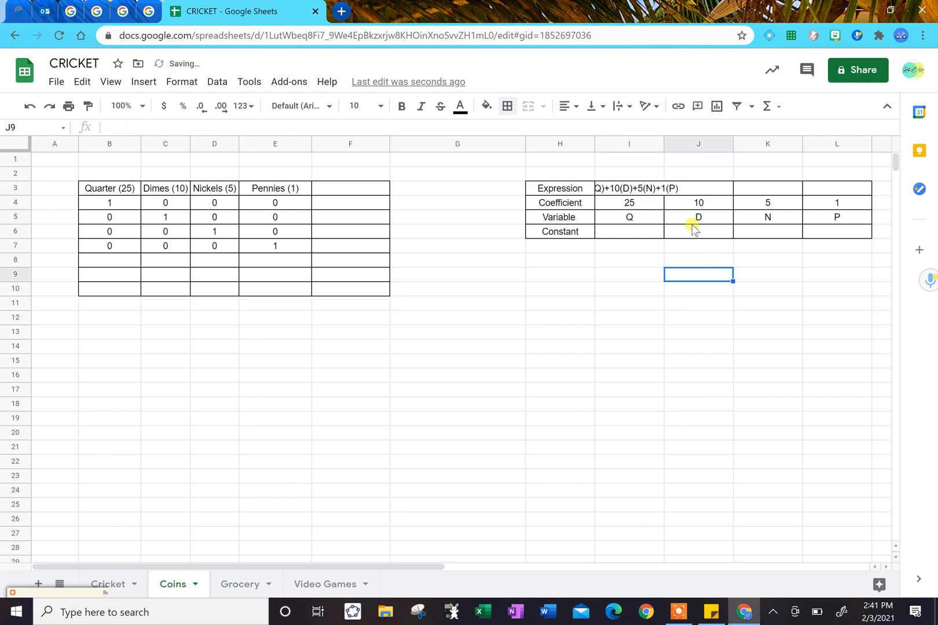
Widen column I so that the whole expression in cell I3 fits inside its cell.
click(662, 190)
right_click(664, 191)
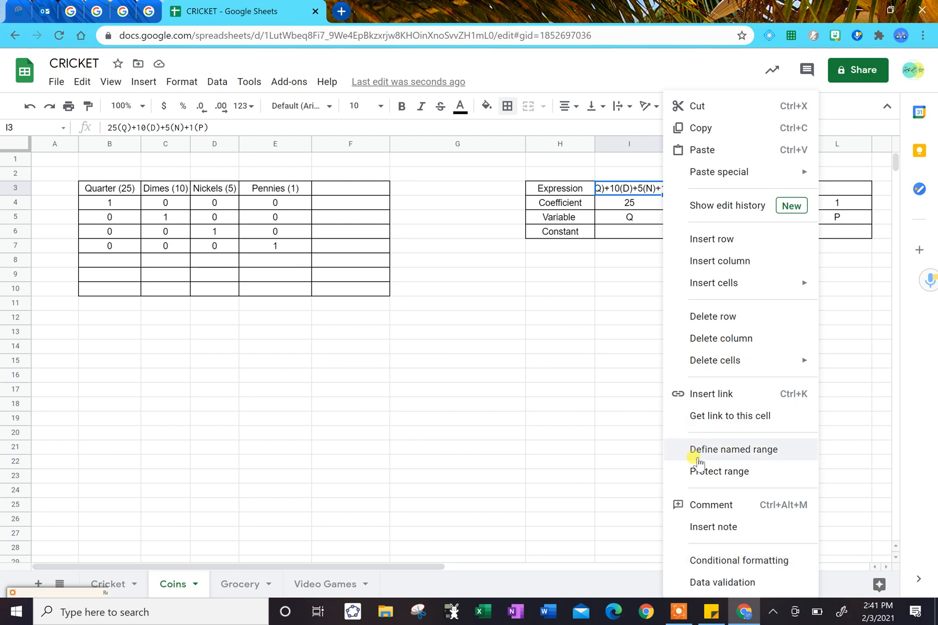
click(499, 333)
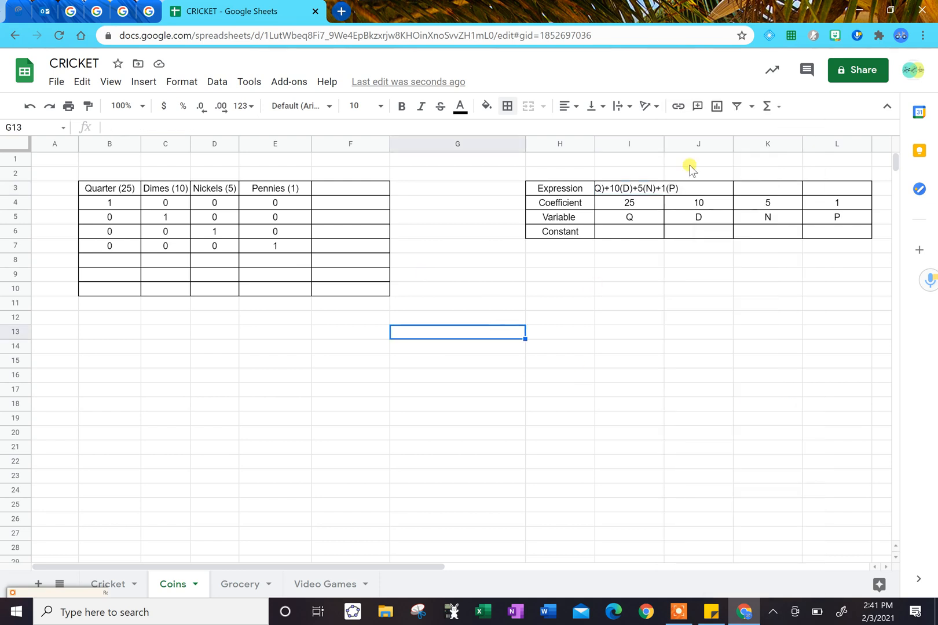
drag(664, 144, 748, 162)
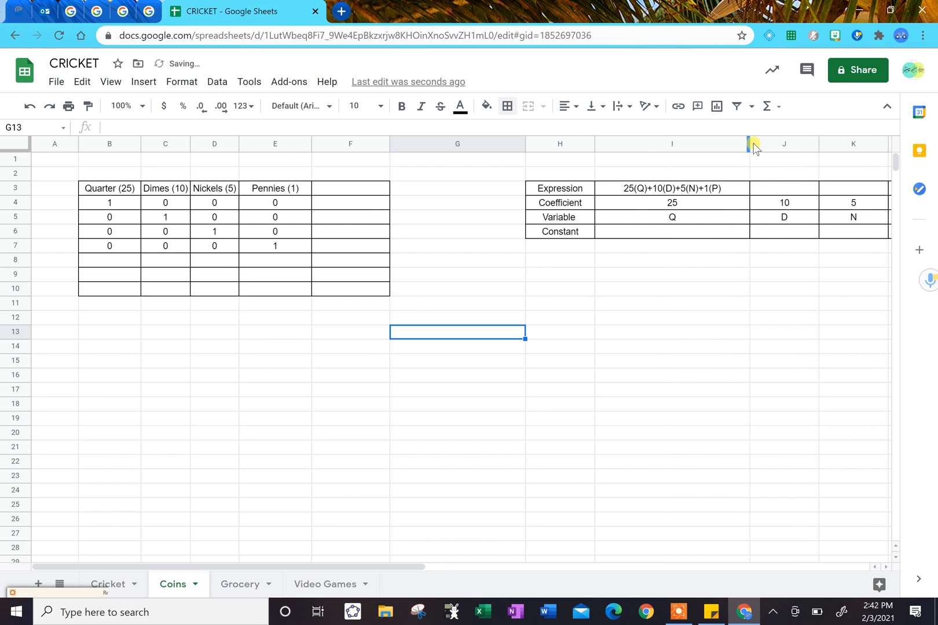
drag(749, 144, 722, 144)
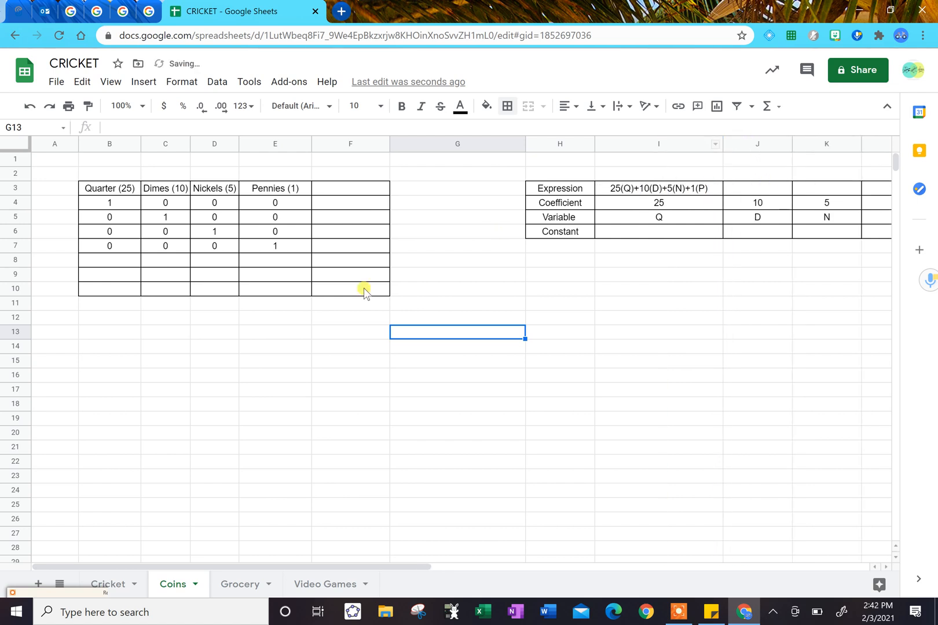
Copy the expression from cell I3 into header cell F3 and fit column F to its content.
click(323, 187)
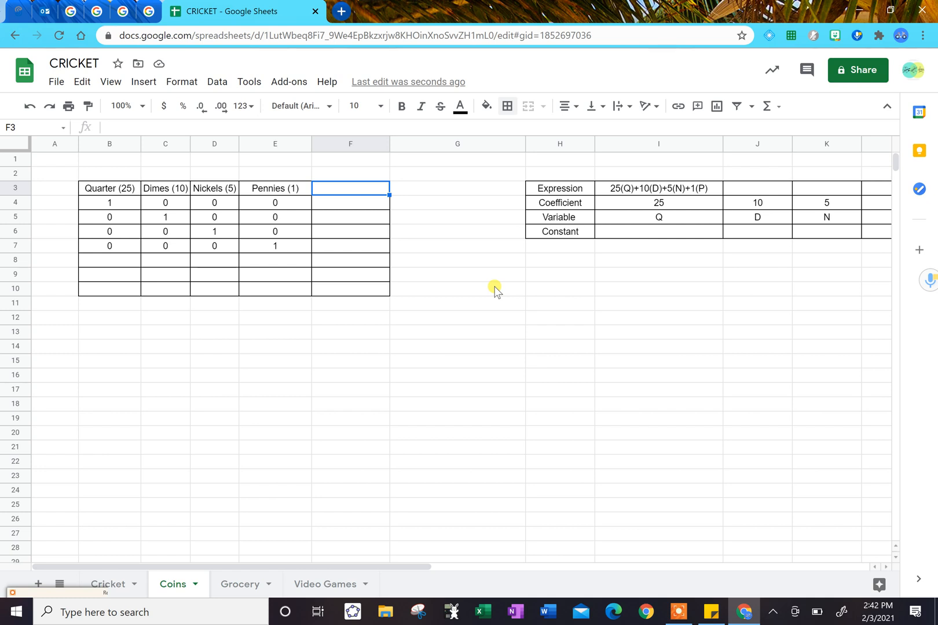
click(618, 190)
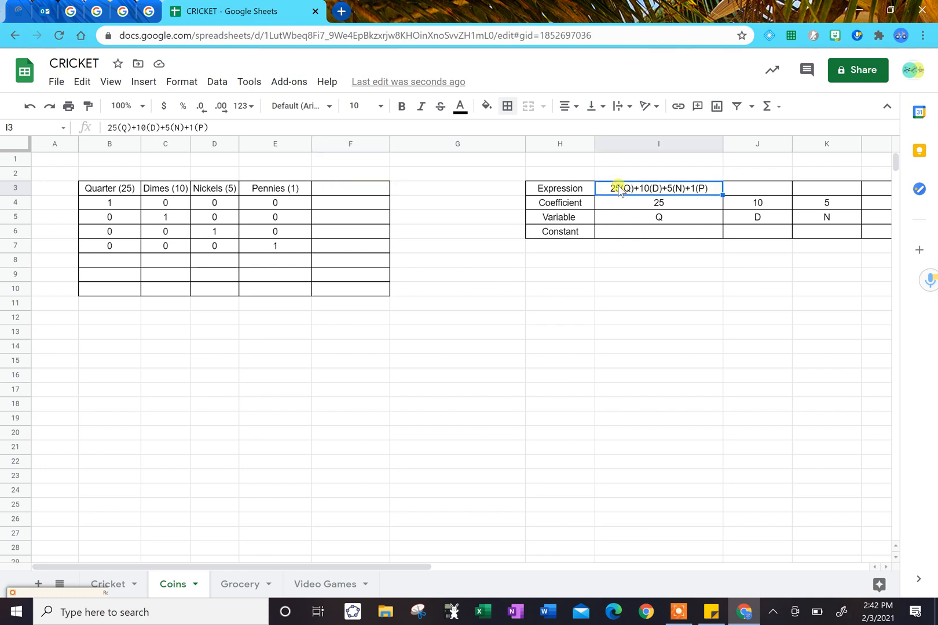
key(ctrl+c)
key(Left)
key(Left)
key(Left)
key(Left)
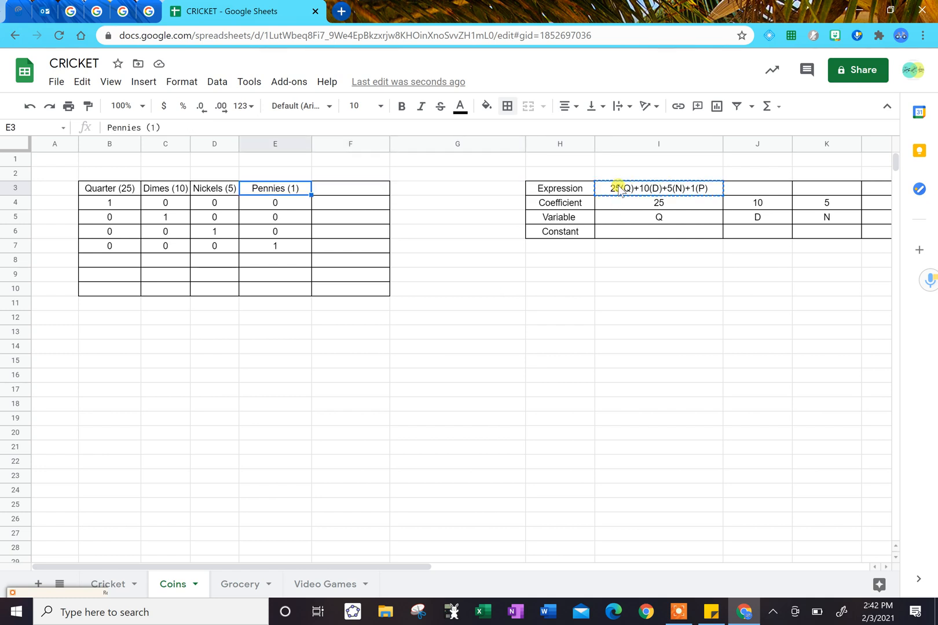
key(ctrl+v)
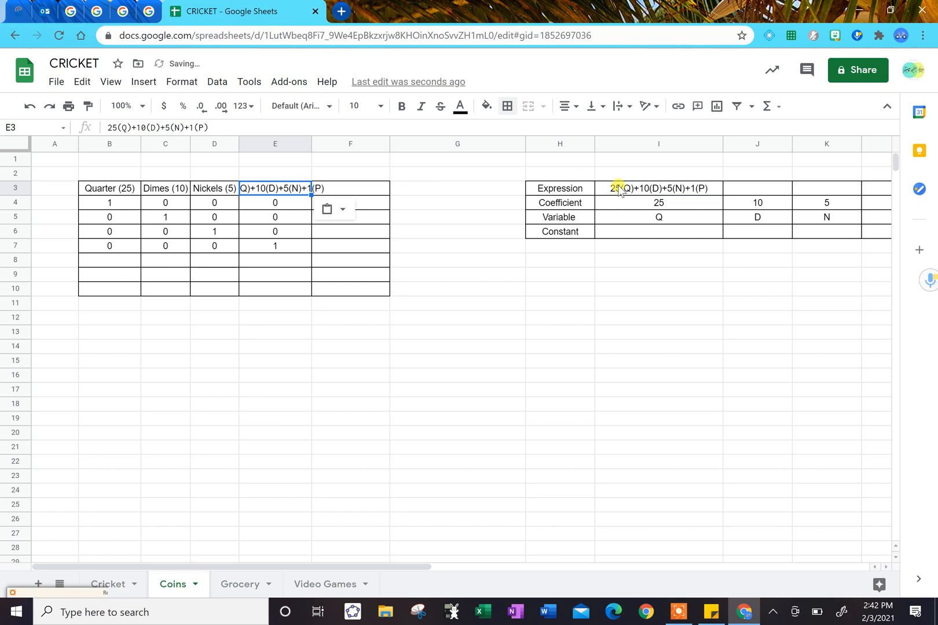
key(ctrl+z)
key(Right)
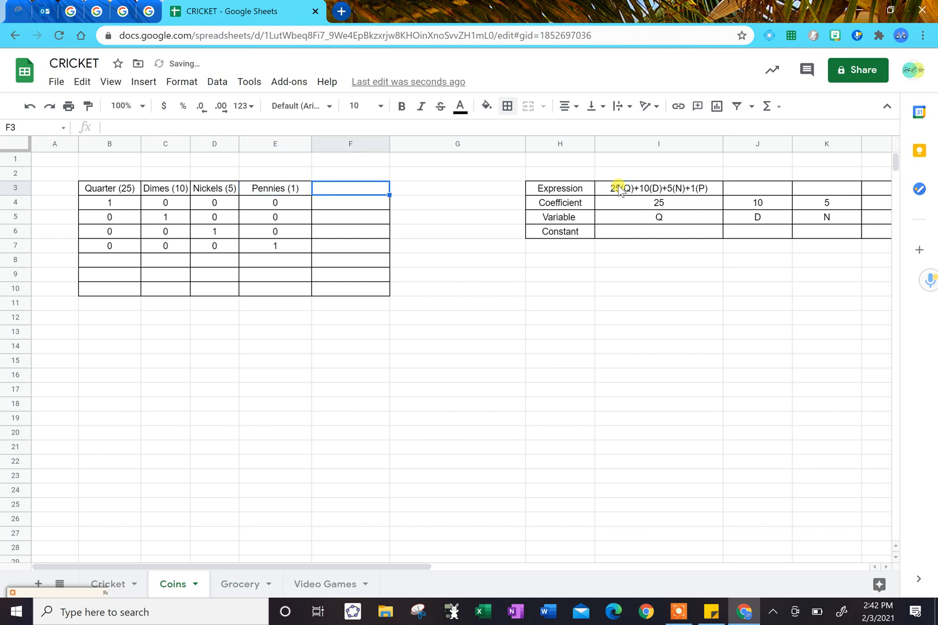
key(ctrl+v)
key(Down)
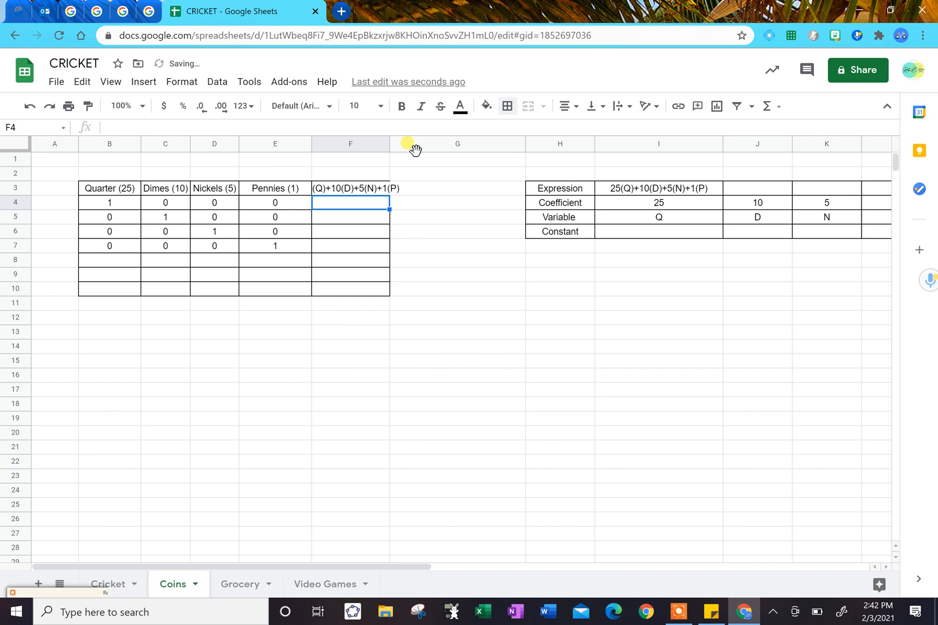
double_click(389, 143)
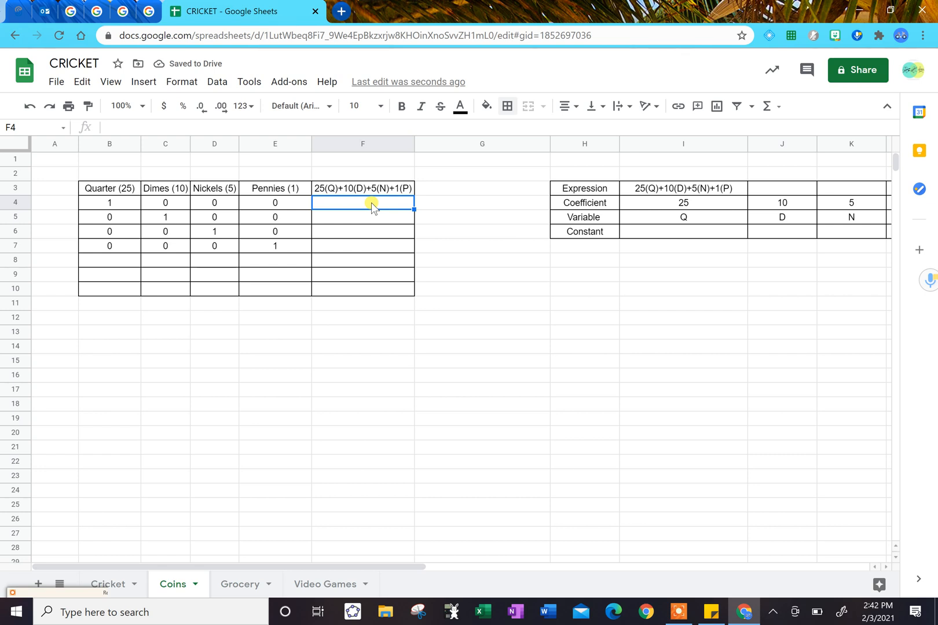
Enter the formula =25*B4+10*C4+5*D4+1*E4 in cell F4 and decline the suggested autofill.
text(=)
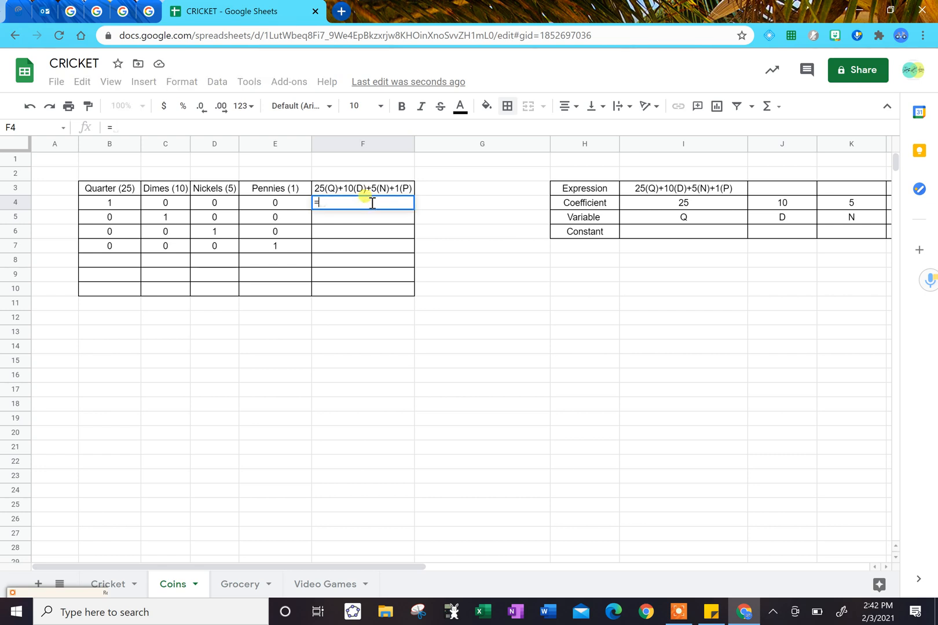
text(25*)
click(122, 203)
text(+10)
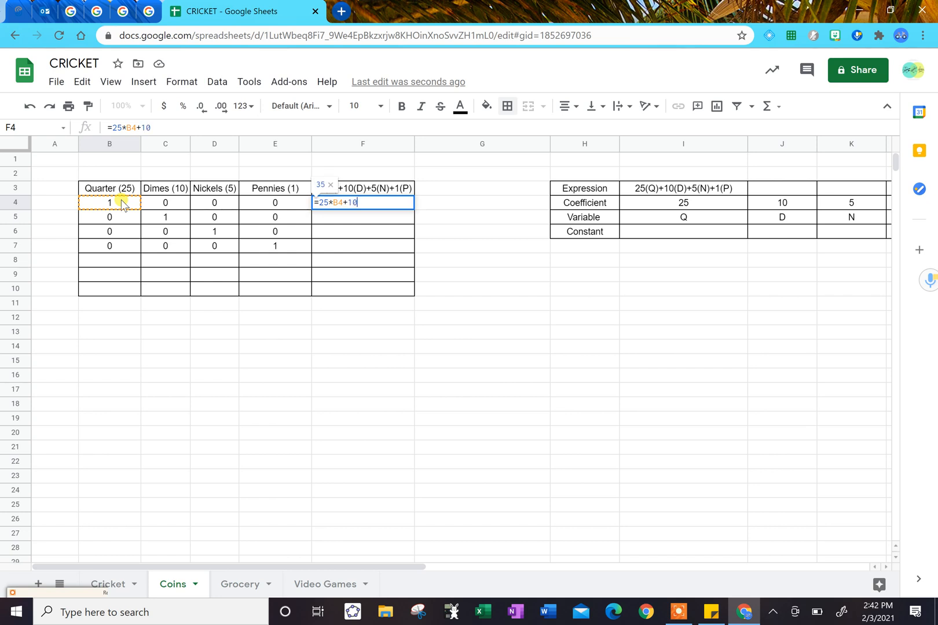
text(*)
click(161, 204)
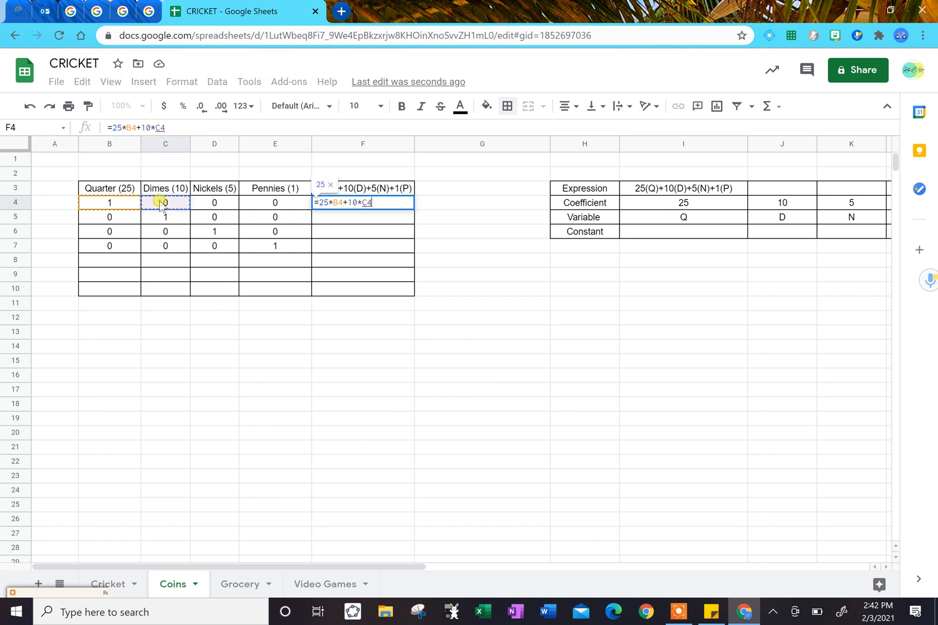
text(+)
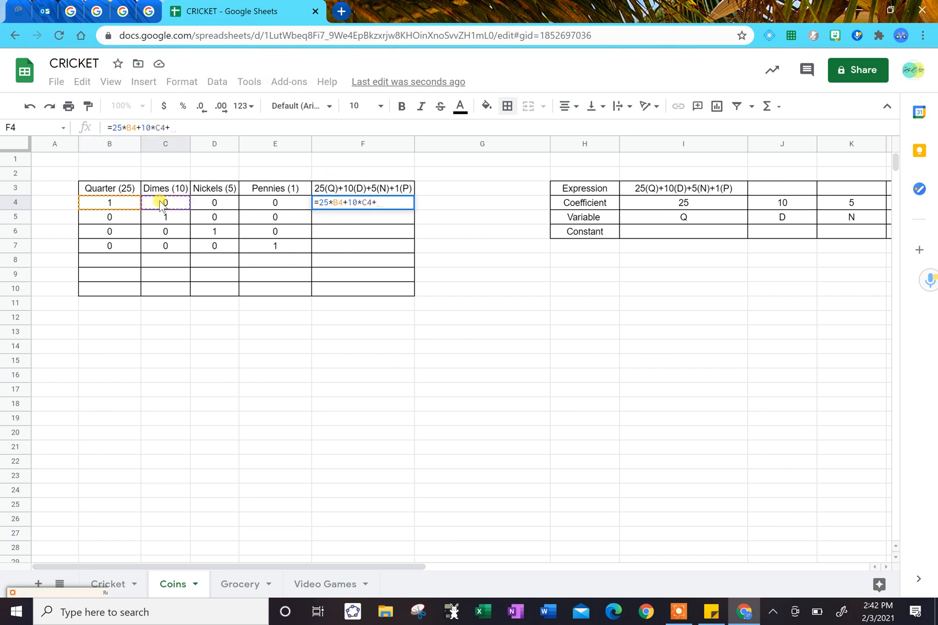
text(5*)
click(204, 201)
text(+)
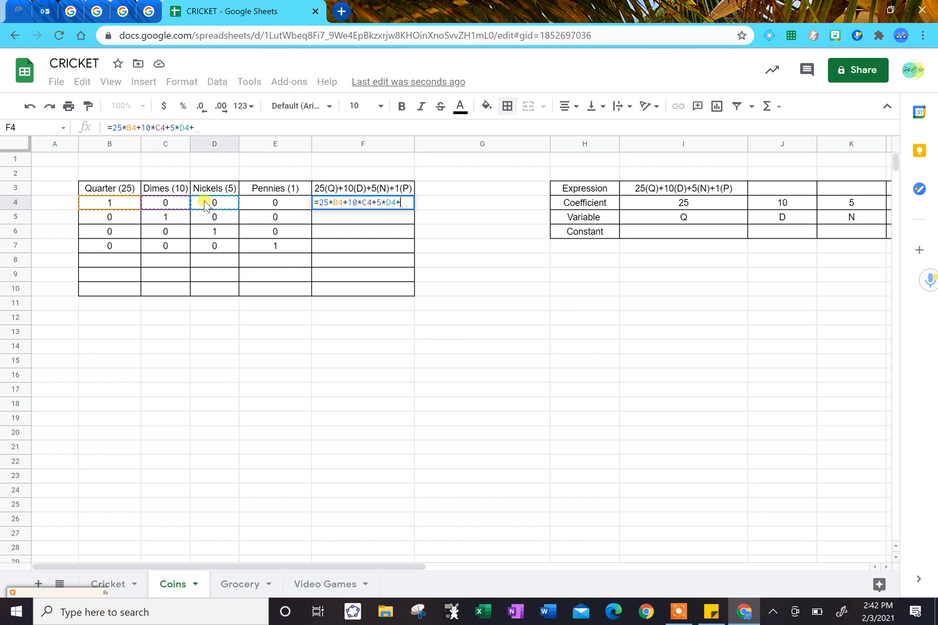
text(1*)
click(263, 204)
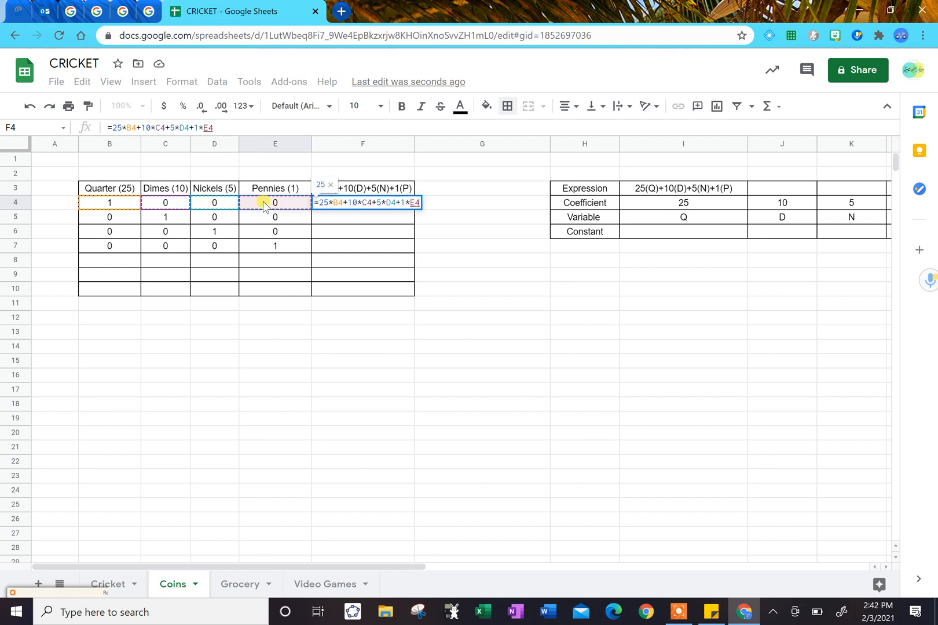
key(Return)
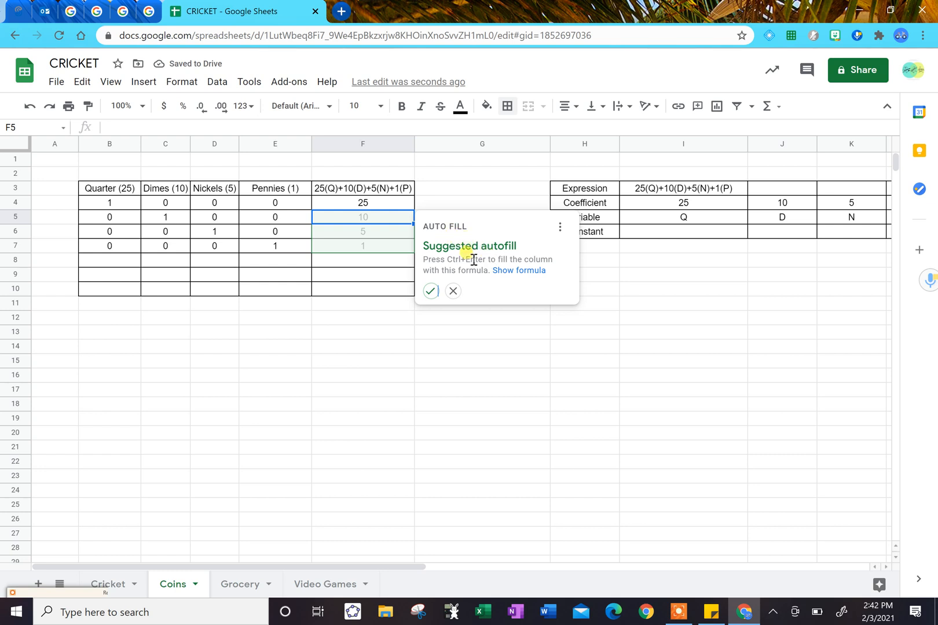
click(452, 290)
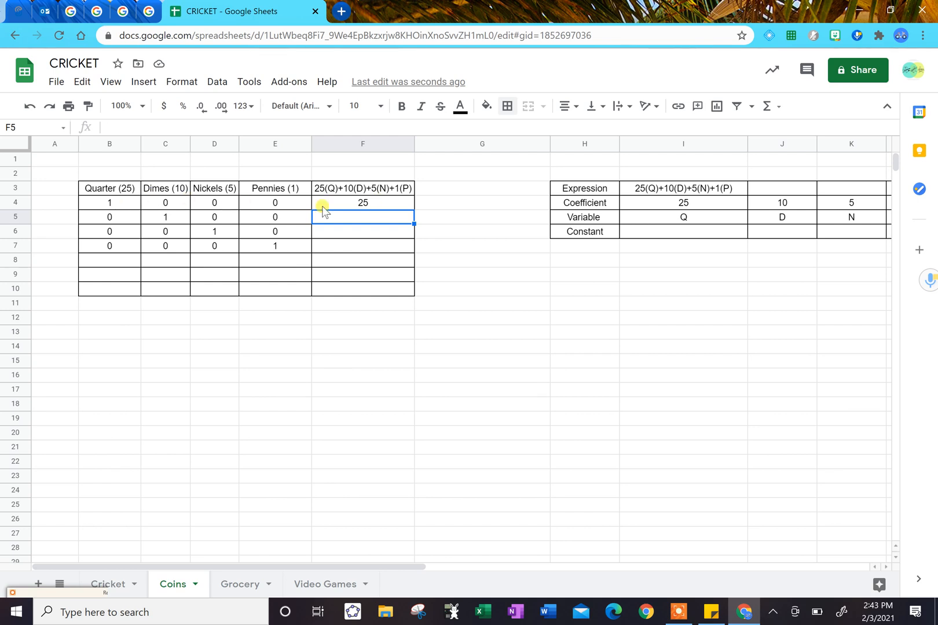
Fill the formula from cell F4 down through cell F10.
click(401, 204)
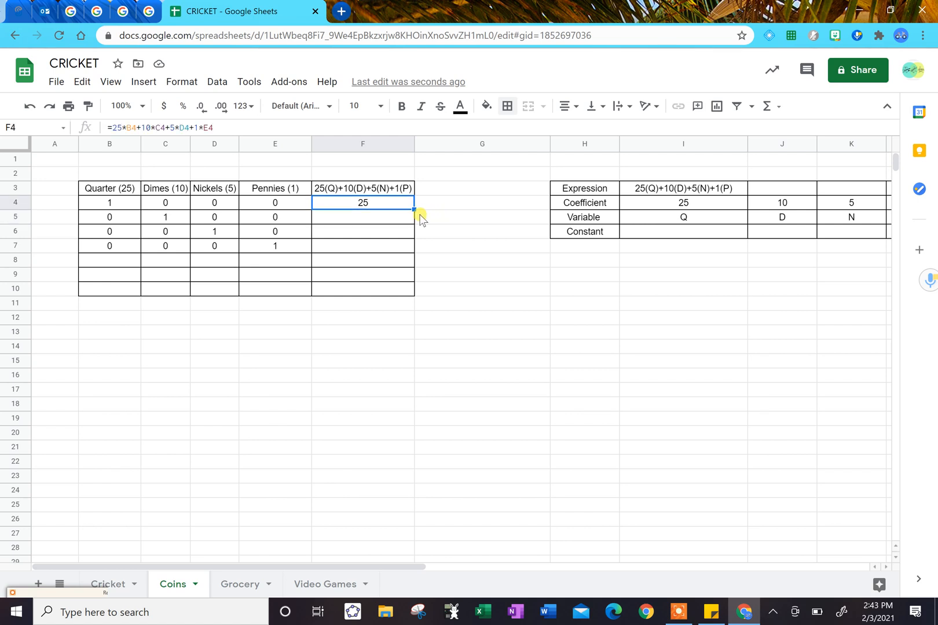
drag(414, 209, 408, 286)
click(488, 295)
Examine the filled coin-value formulas in column F, such as the one in cell F5.
key(Left)
key(Up)
key(Up)
key(Up)
key(Left)
key(Up)
key(Up)
key(Right)
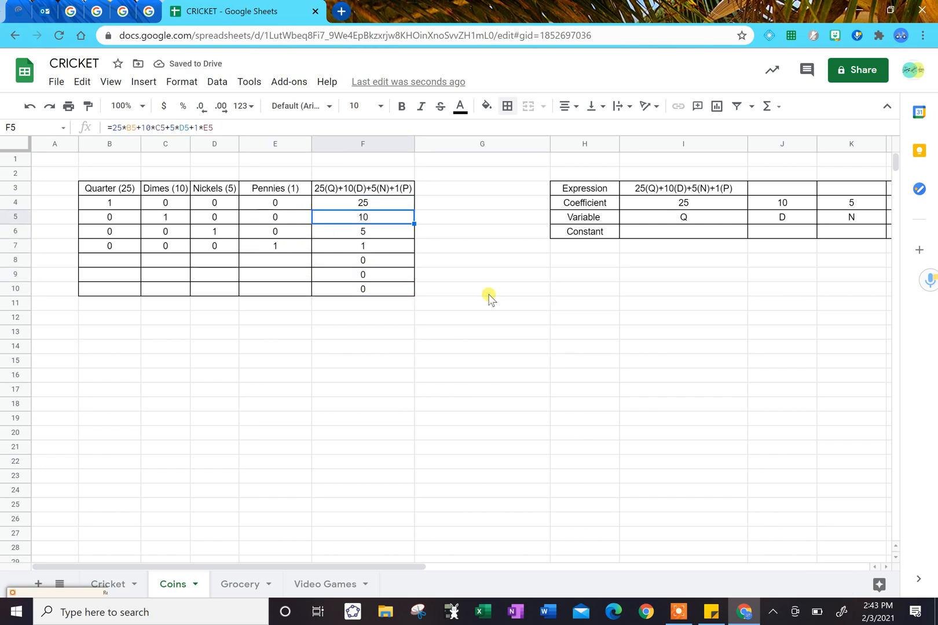
Enter the coin counts 6, 5, 4 and 3 in cells B8 to E8.
key(Down)
key(Down)
key(Down)
key(Left)
key(Left)
key(Left)
key(Left)
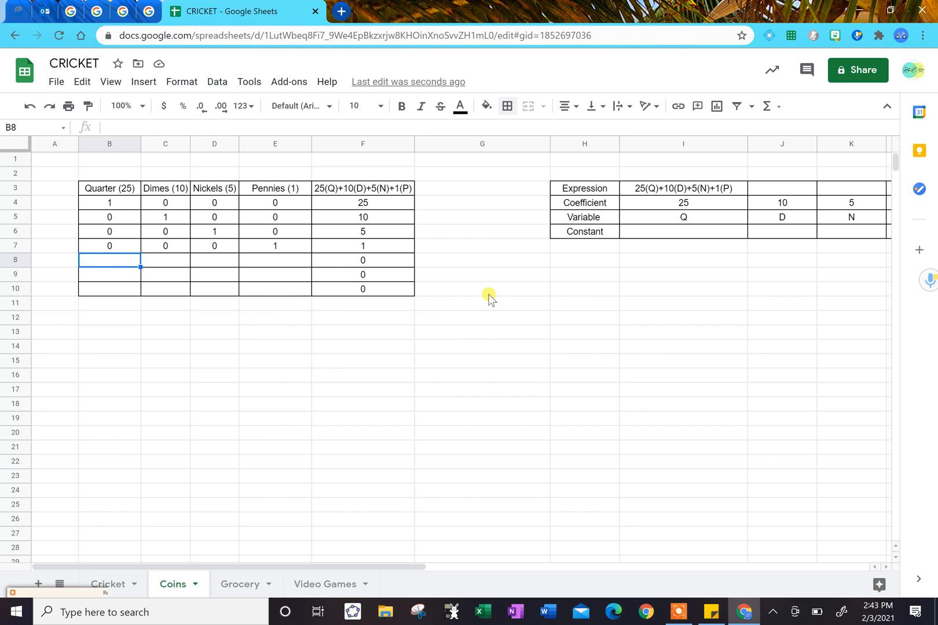
text(6)
key(Tab)
text(5)
key(Tab)
text(4)
key(Tab)
text(3)
key(Tab)
key(Tab)
key(Left)
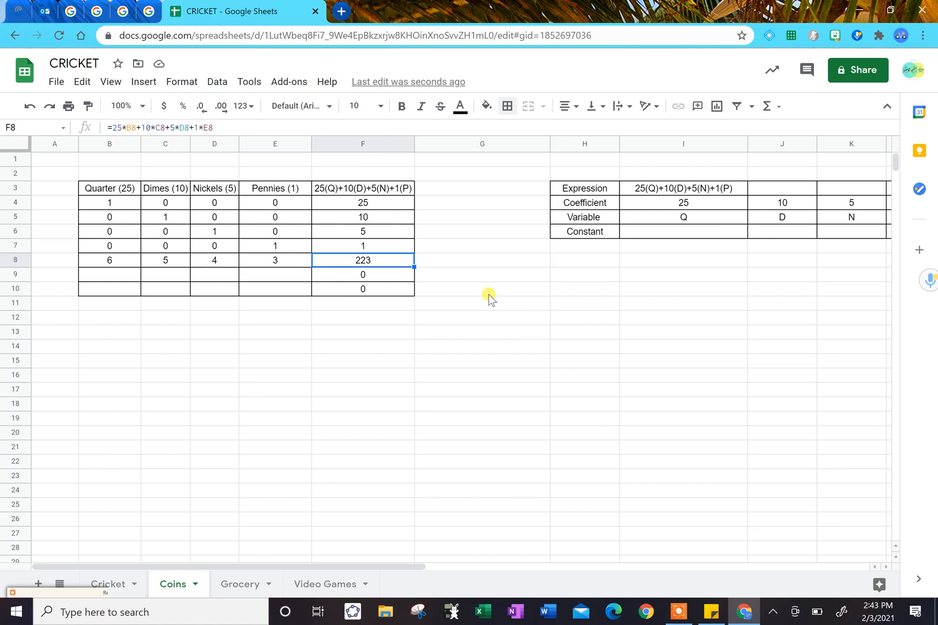
Compare the cell references in the column F formulas across rows 4 to 8.
key(Up)
key(Up)
key(Up)
key(Up)
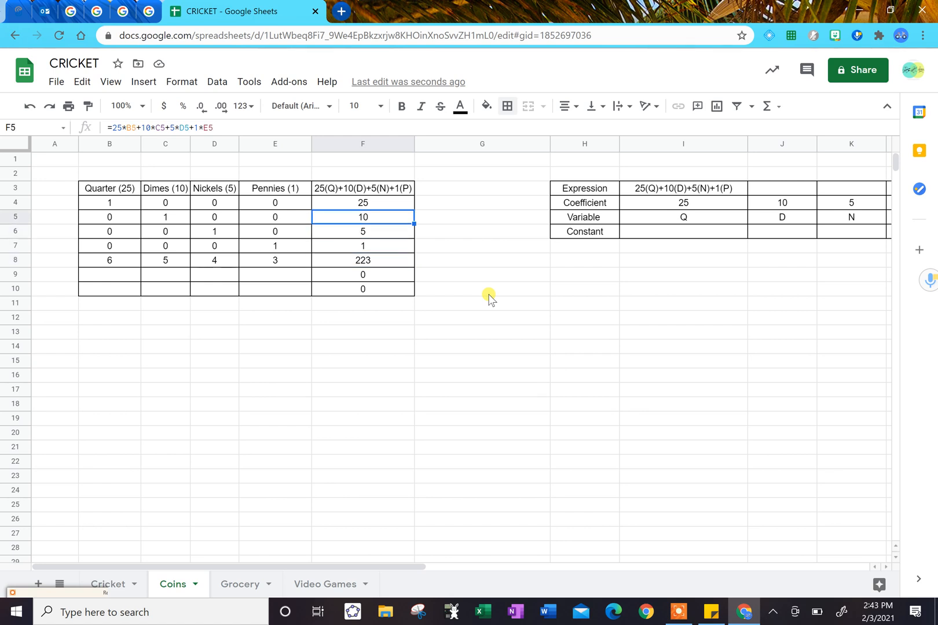
key(Down)
key(Down)
key(Down)
key(Up)
key(Up)
key(Up)
Change the formula in cell F4 to =(25*B4+10*C4+5*D4+1*E4)/100 so the coin value is in dollars.
click(221, 127)
text())
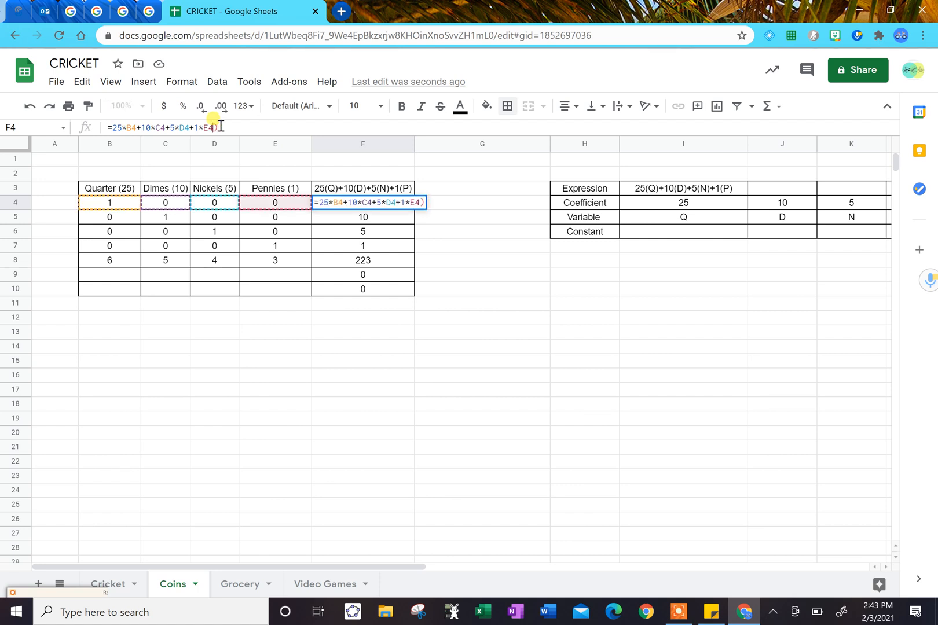
key(Left)
key(Left)
key(Left)
key(Left)
key(Left)
key(Left)
key(Left)
key(Left)
key(Left)
key(Left)
key(Left)
key(Left)
key(Left)
key(Left)
key(Left)
key(Left)
key(Left)
key(Left)
key(Left)
text(()
key(Right)
key(Right)
key(Right)
key(Right)
key(Right)
key(Right)
key(Right)
key(Right)
key(Right)
key(Right)
key(Right)
key(Right)
key(Right)
key(Left)
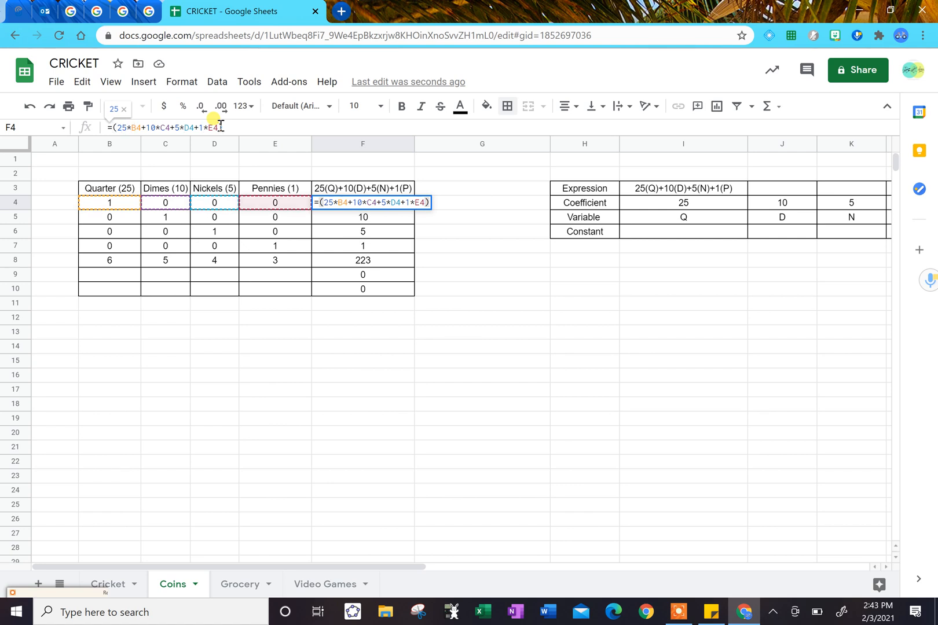
key(Right)
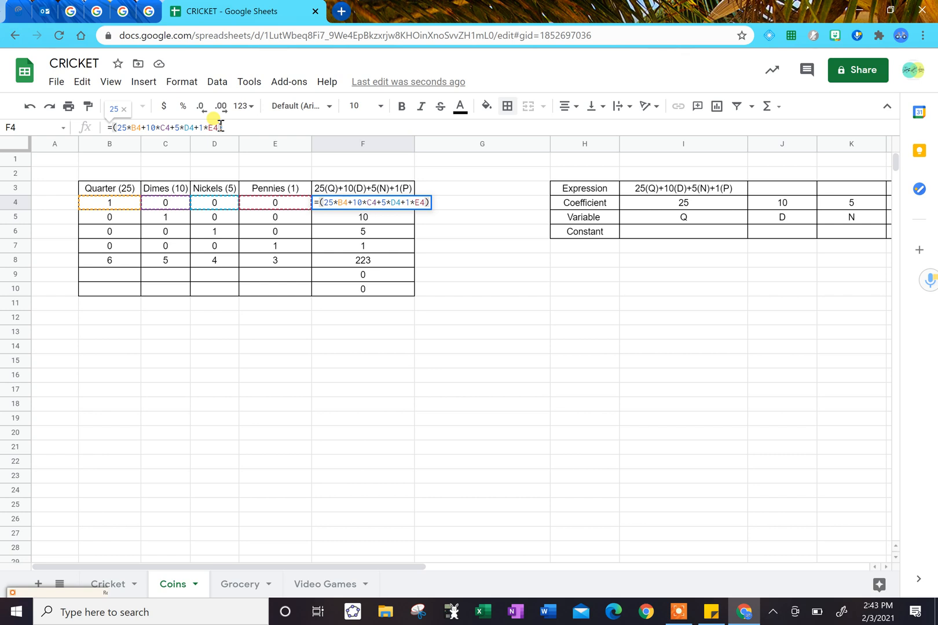
text(/100)
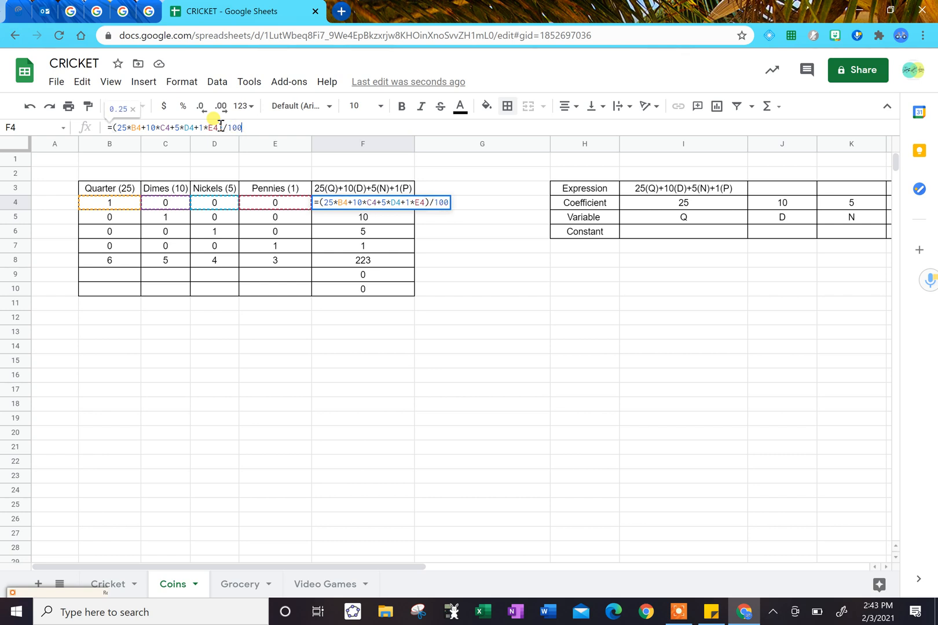
key(Return)
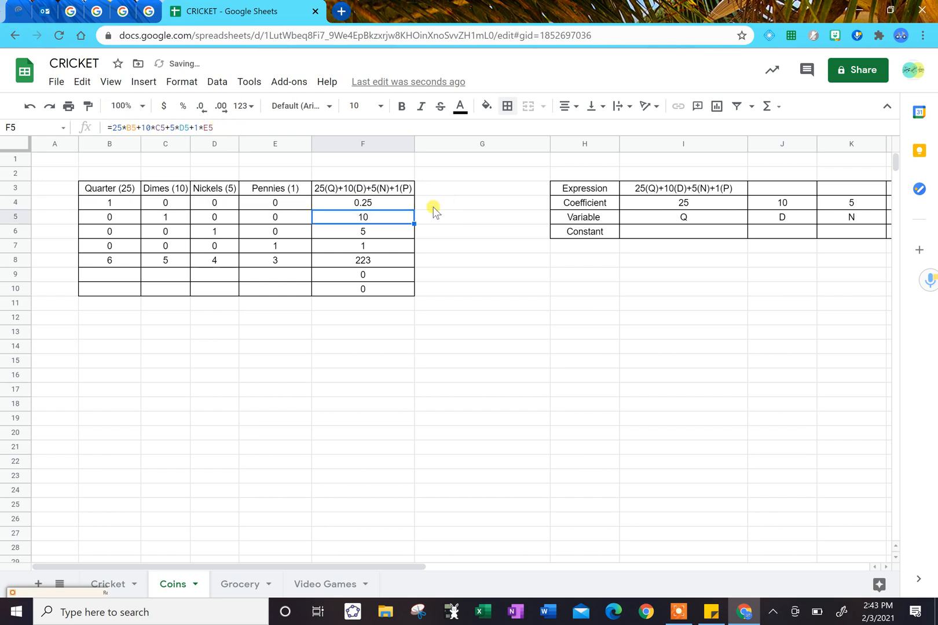
Fill the revised formula from cell F4 down through cell F10.
click(400, 201)
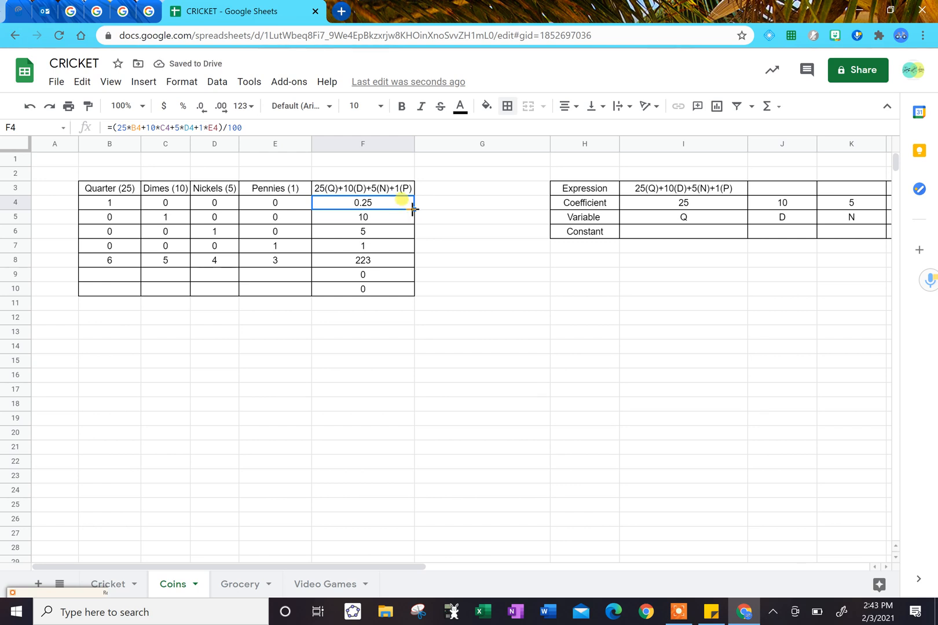
drag(413, 210, 411, 288)
click(391, 330)
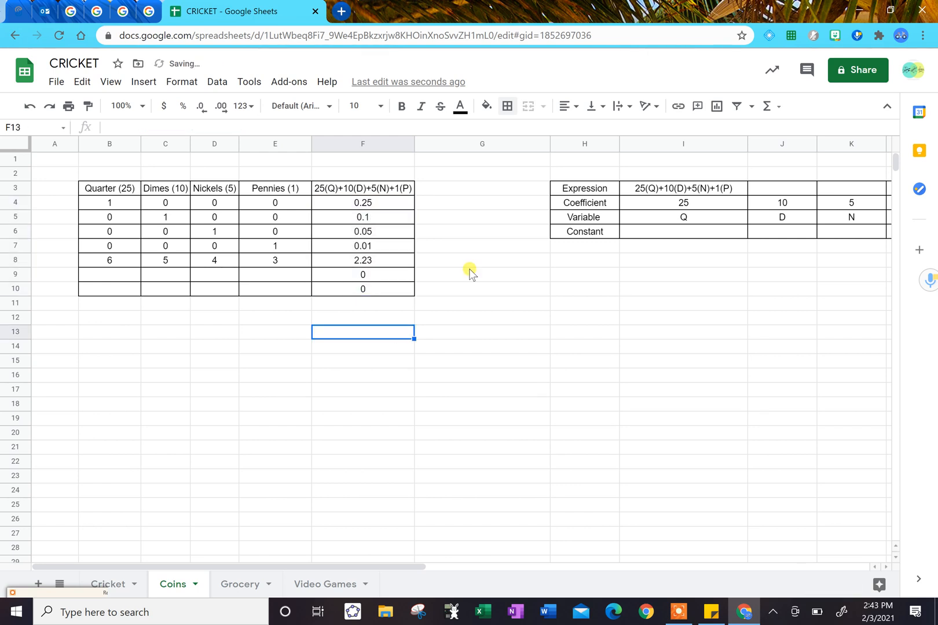
Compare the coin counts in the Coins table with the dollar values in column F.
key(Up)
key(Up)
key(Up)
key(Up)
key(Up)
key(Up)
key(Up)
key(Left)
key(Left)
key(Right)
key(Right)
key(Right)
key(Left)
key(Down)
key(Left)
key(Right)
key(Down)
Enter the coin counts 12, 3, 3 and 176 in cells B9 to E9.
key(Left)
key(Left)
key(Left)
key(Left)
key(Right)
key(Right)
key(Right)
key(Right)
key(Down)
key(Left)
key(Left)
key(Left)
key(Left)
text(12)
key(Tab)
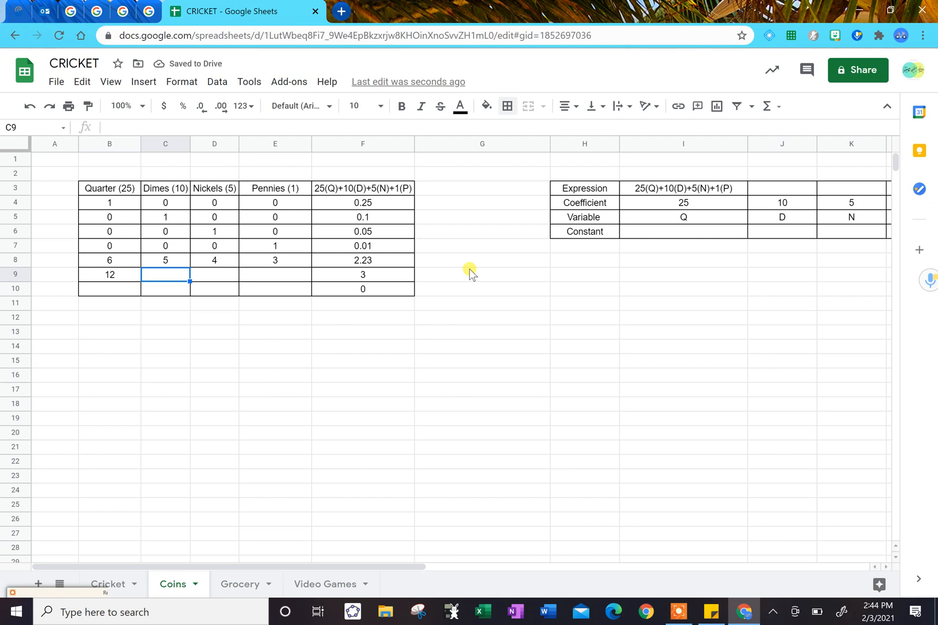
key(Left)
key(Right)
text(3)
key(Tab)
text(3)
key(Tab)
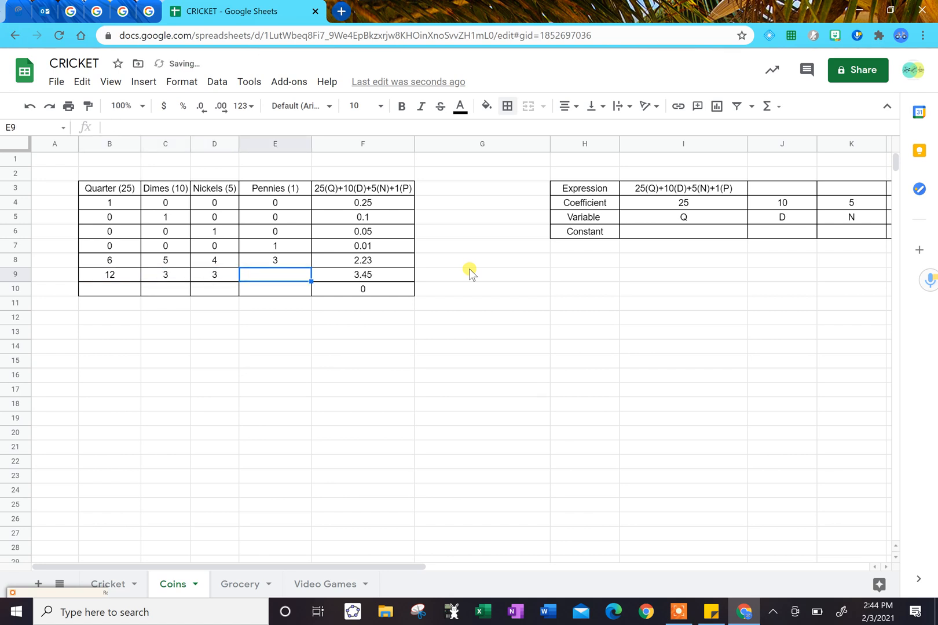
text(176)
key(Return)
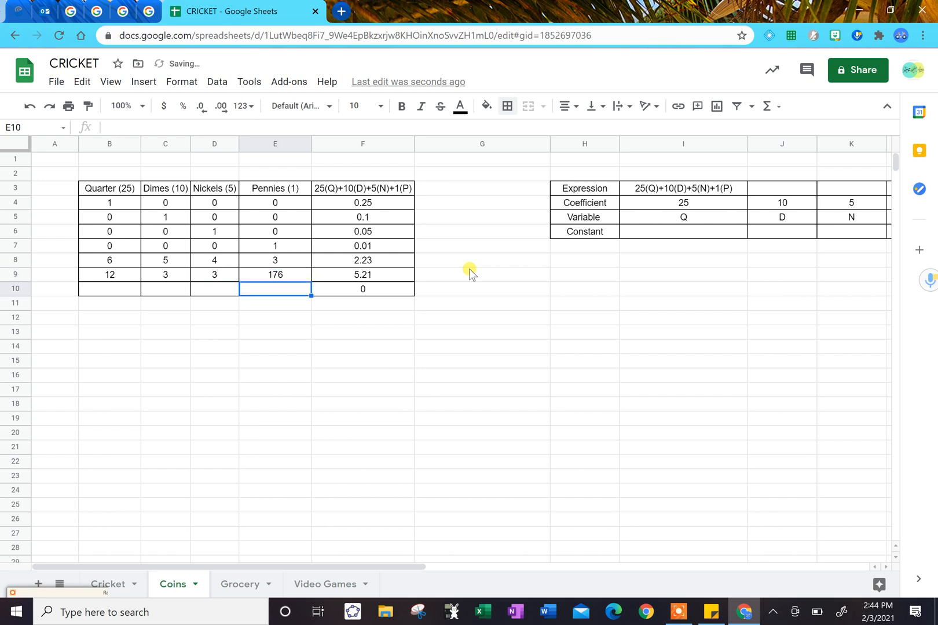
On the Grocery sheet, enter the apple coefficient 3.95 in cell I3 and the variable A in cell I4.
click(245, 589)
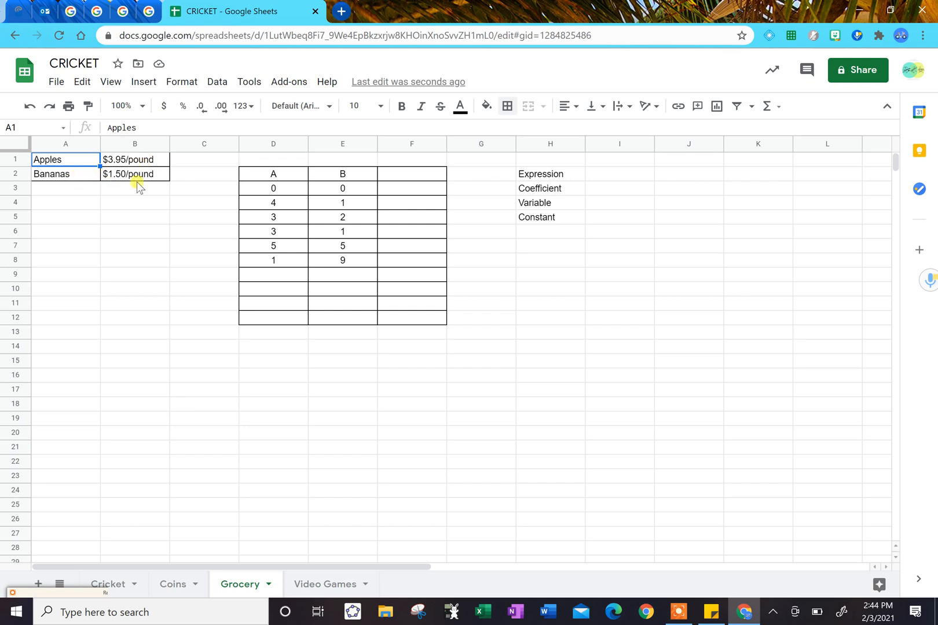
click(597, 177)
key(Down)
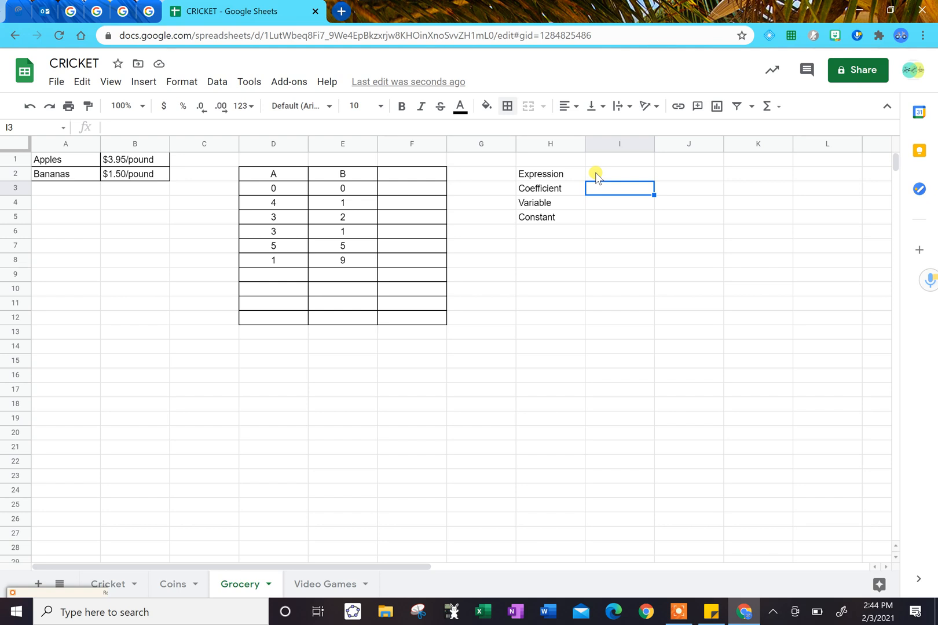
text(3.95)
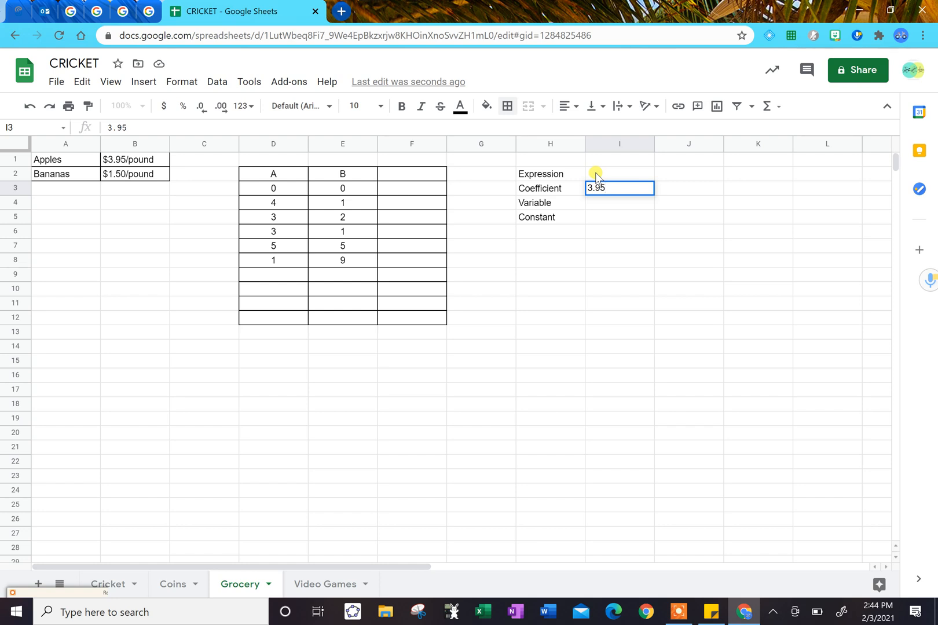
key(Return)
text(A)
Enter the banana coefficient 1.50 in cell J3 and the variable B in cell J4.
key(Up)
key(Right)
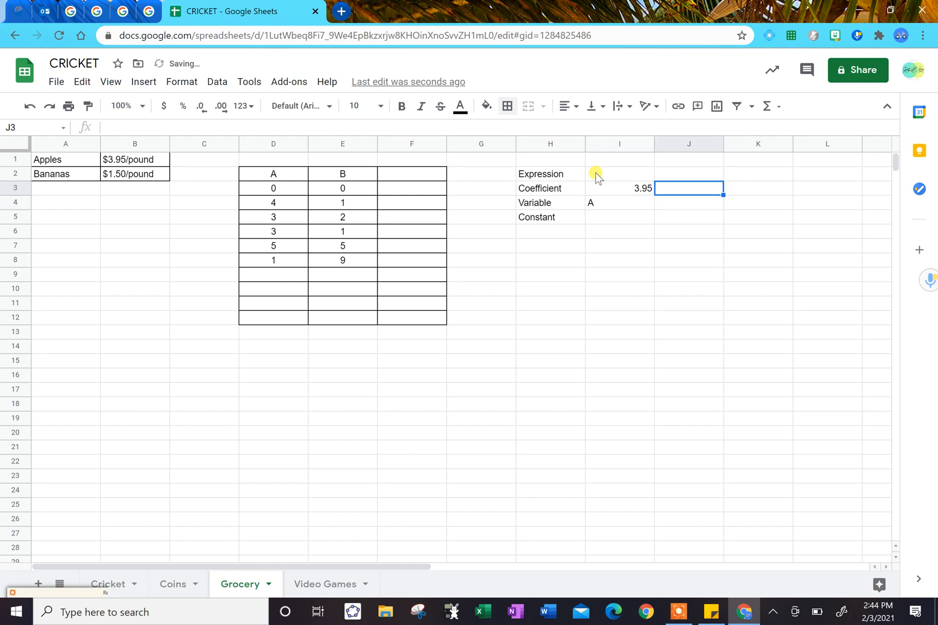
text(1.5)
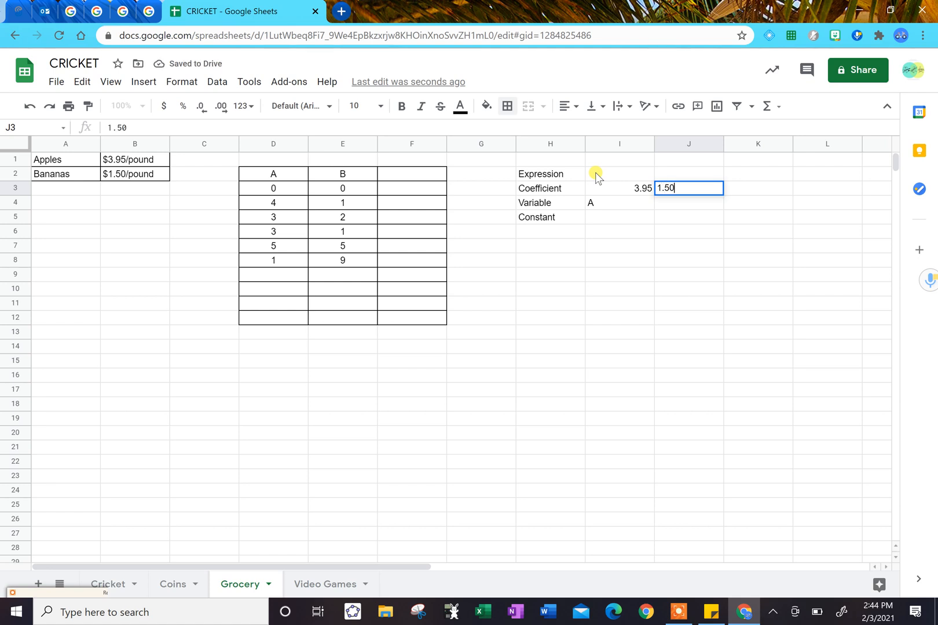
key(Return)
text(B)
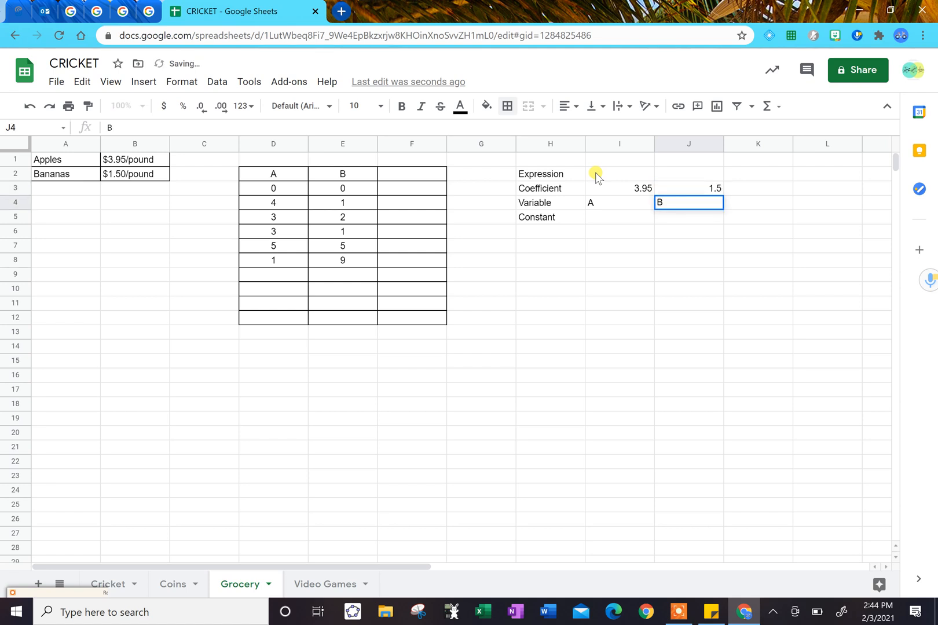
key(Return)
Center the contents of cells H1 to J5 horizontally.
key(shift+Left)
key(shift+Left)
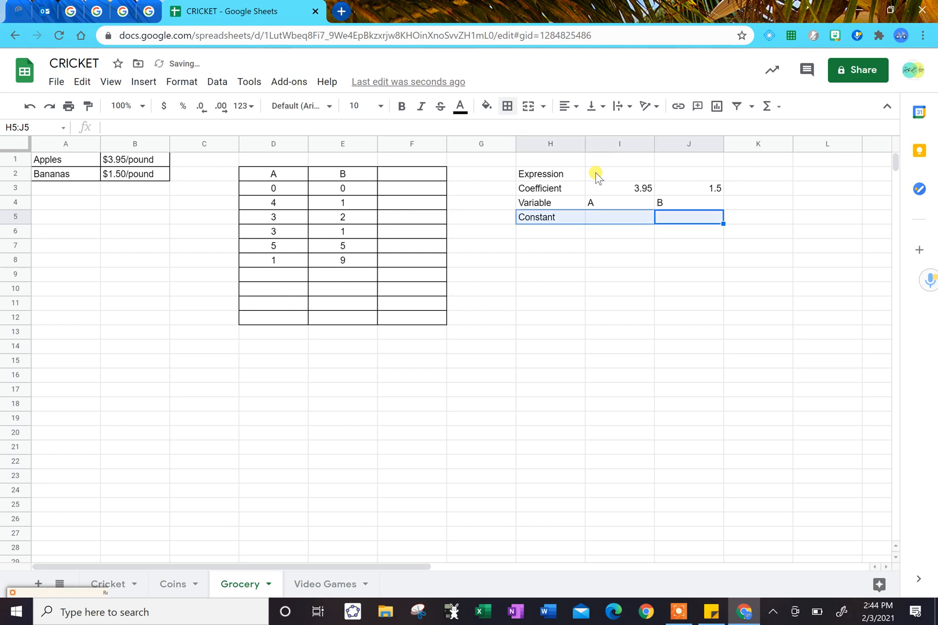
key(shift+Up)
key(shift+Up)
key(shift+Up)
key(shift+Up)
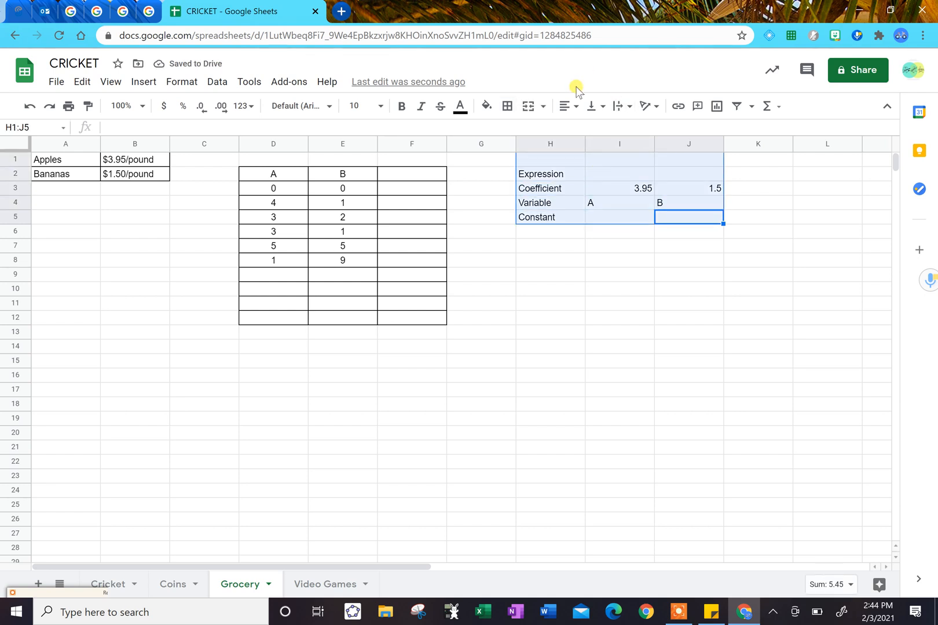
click(569, 104)
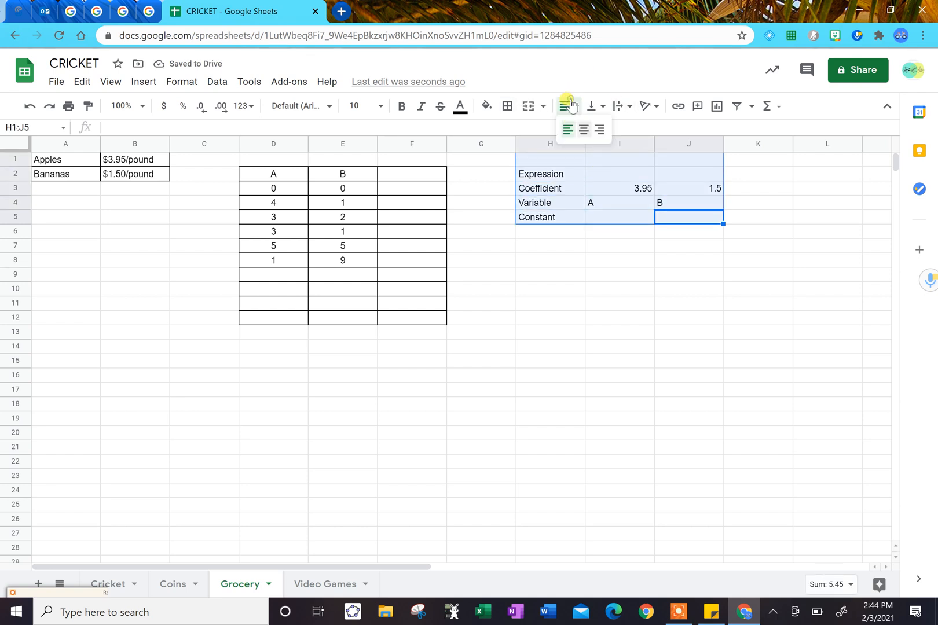
click(583, 130)
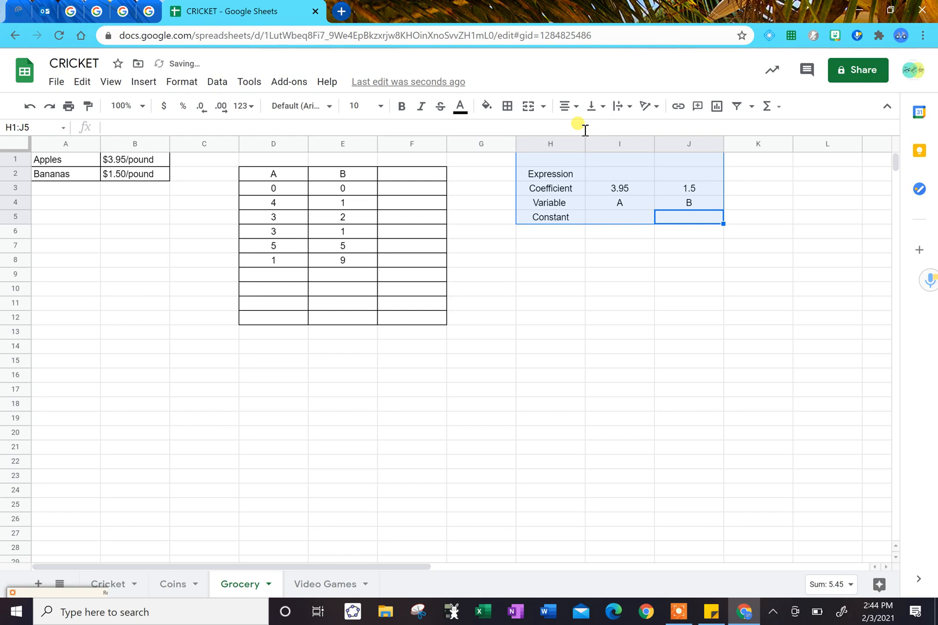
Merge cells I2 and J2 horizontally beside the Expression label.
click(630, 172)
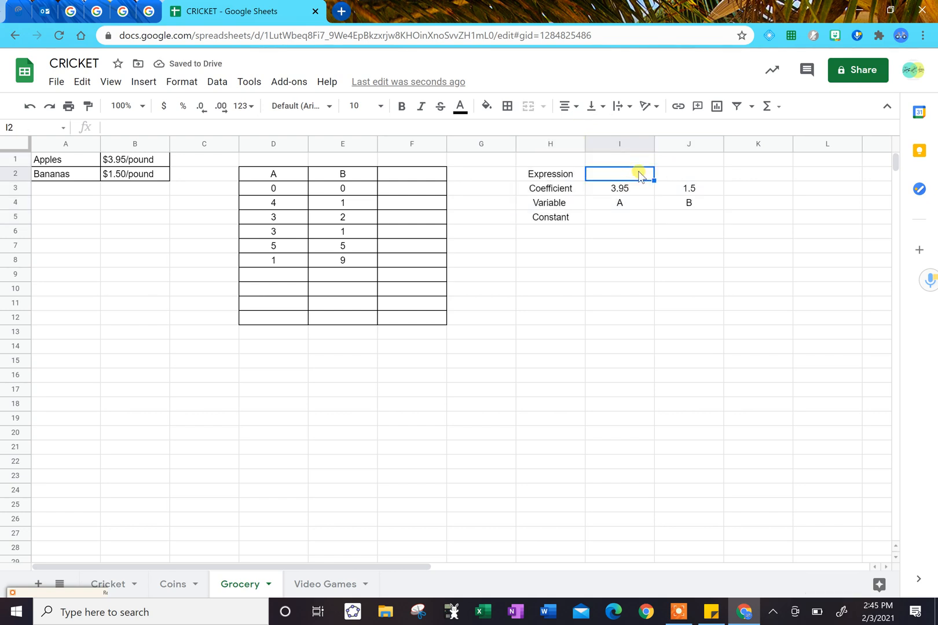
key(shift+Right)
right_click(639, 175)
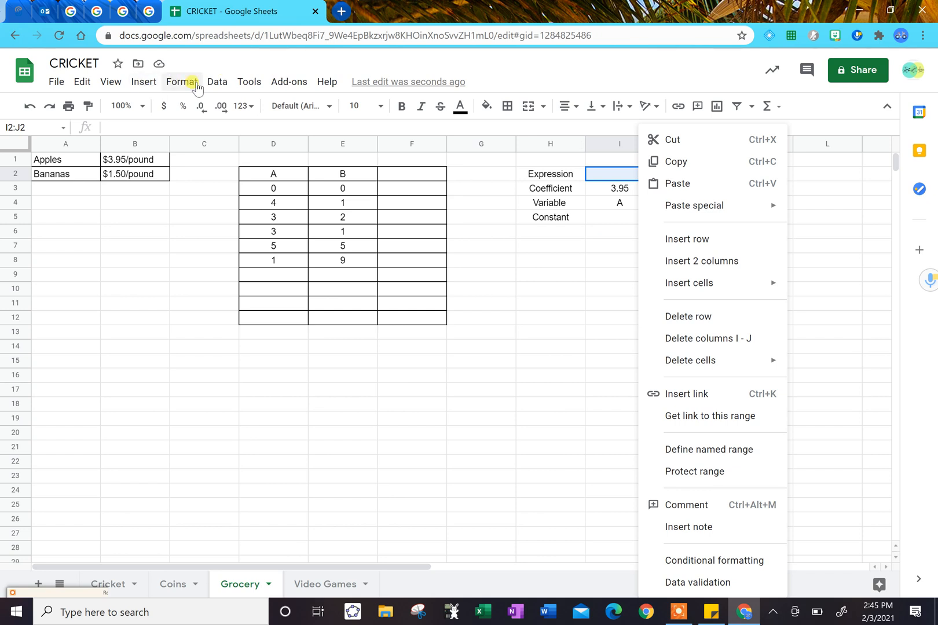
click(251, 84)
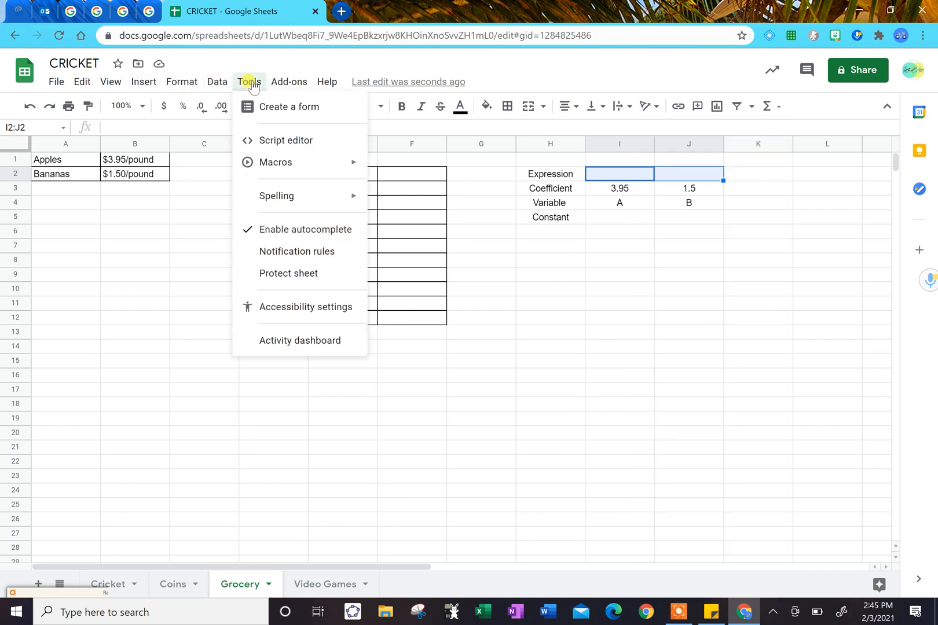
click(177, 87)
click(177, 87)
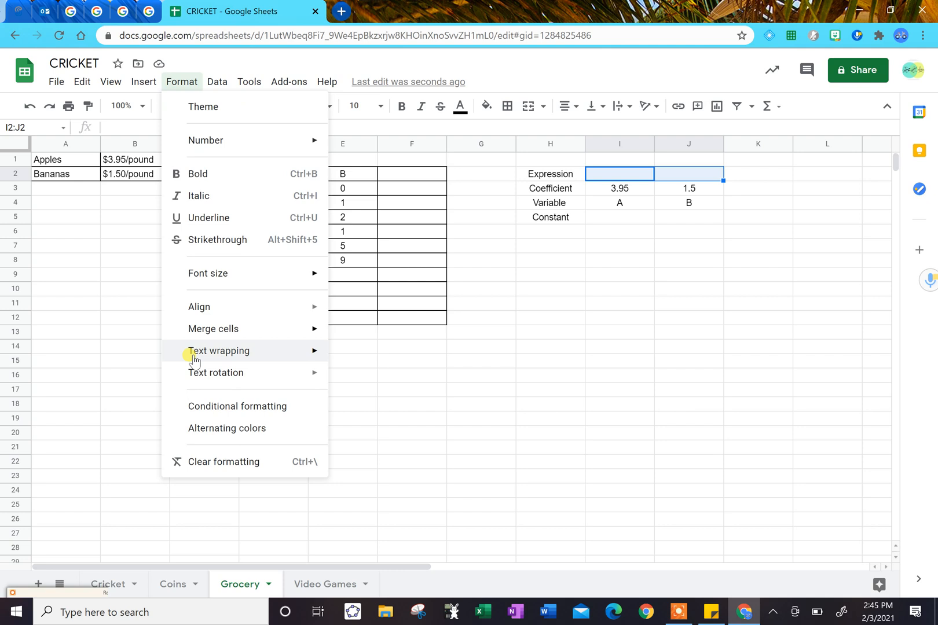
mouse_move(242, 331)
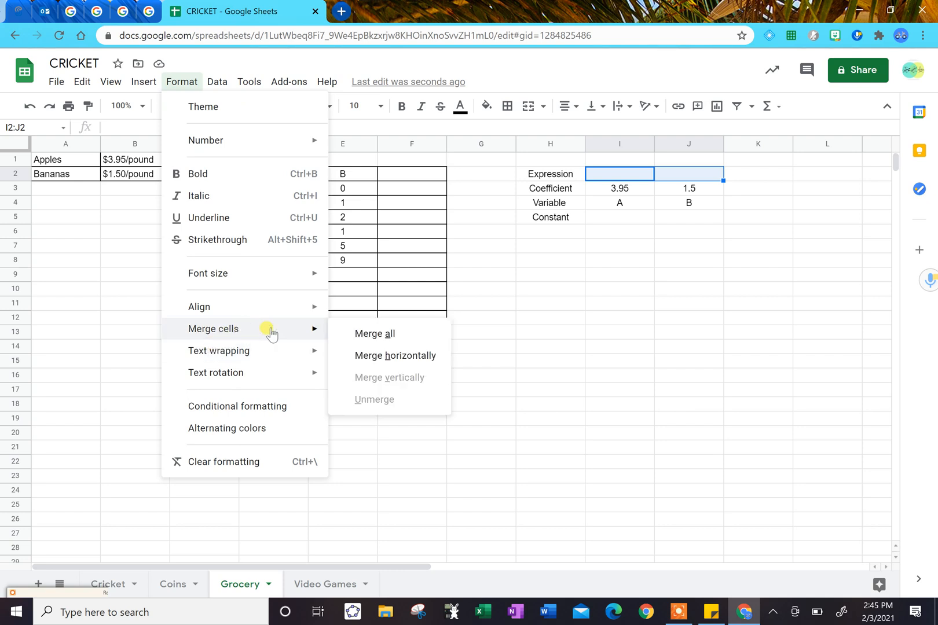
click(388, 355)
Write the expression 3.95A + 1.50B in the merged cell I2:J2.
click(624, 180)
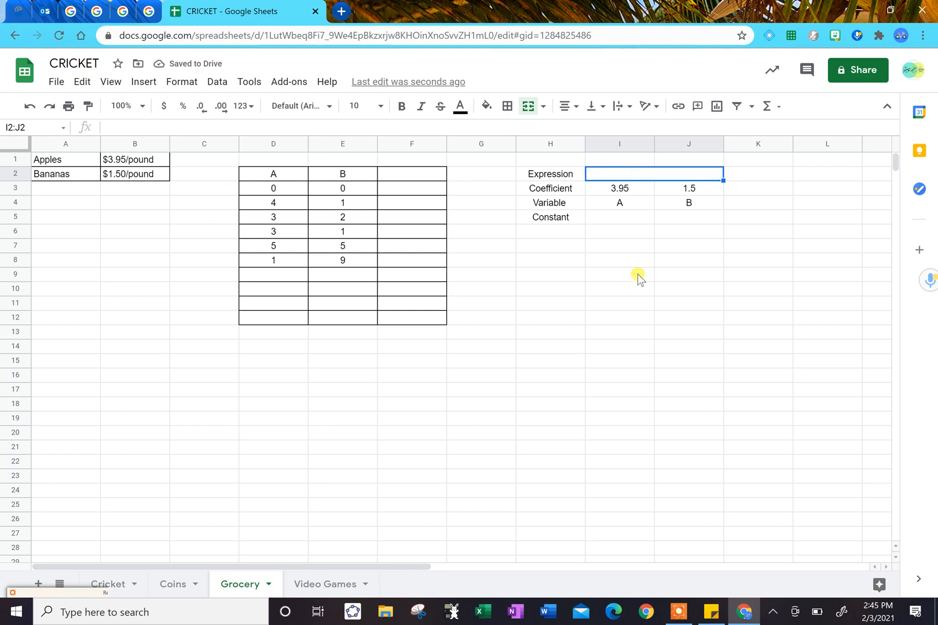
text(3.9)
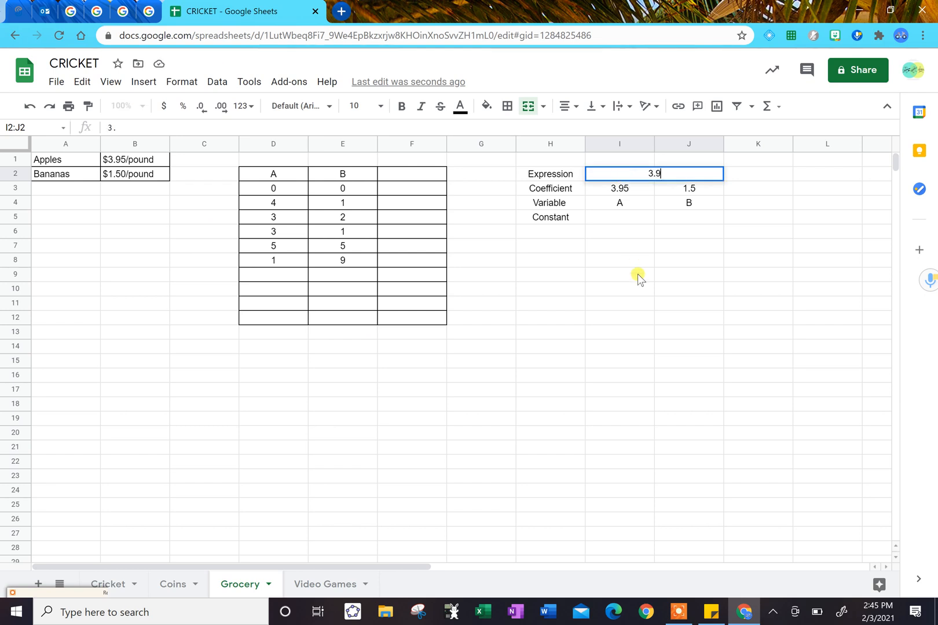
text(5A+)
key(Left)
key(BackSpace)
key(Right)
click(405, 128)
key(Right)
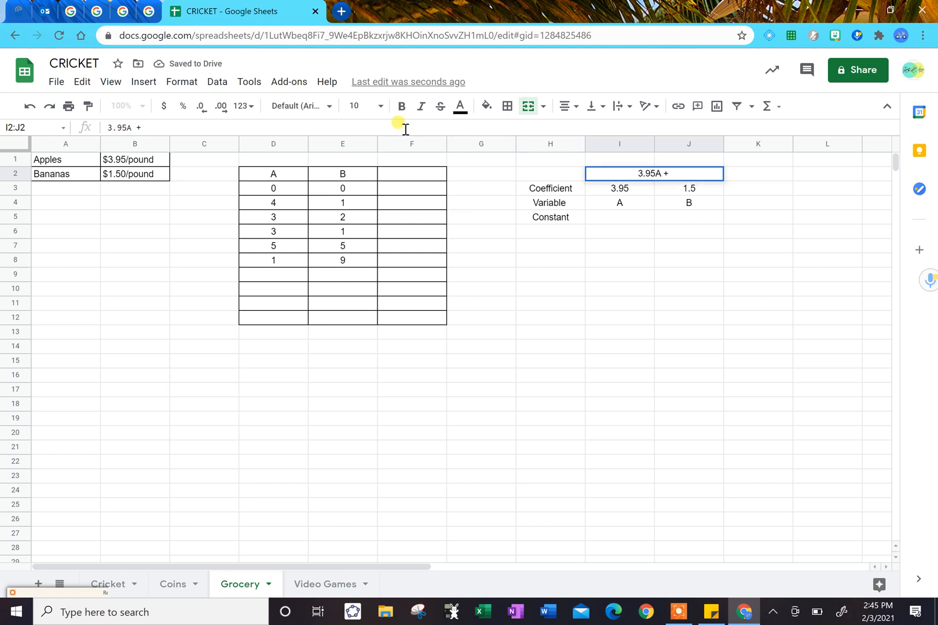
text(1.50B)
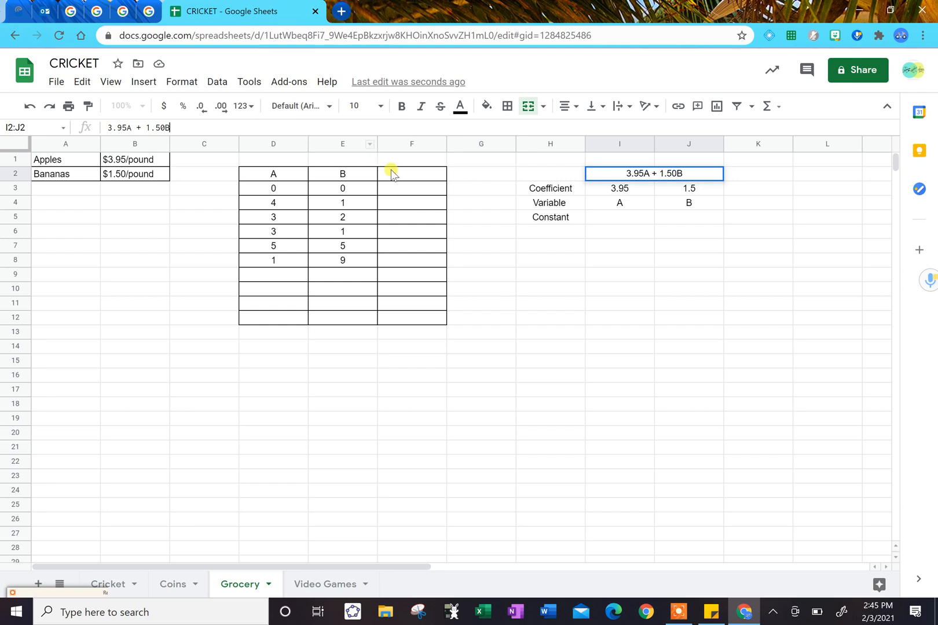
Restore the label Expression in cell H2.
click(538, 174)
text(Expre)
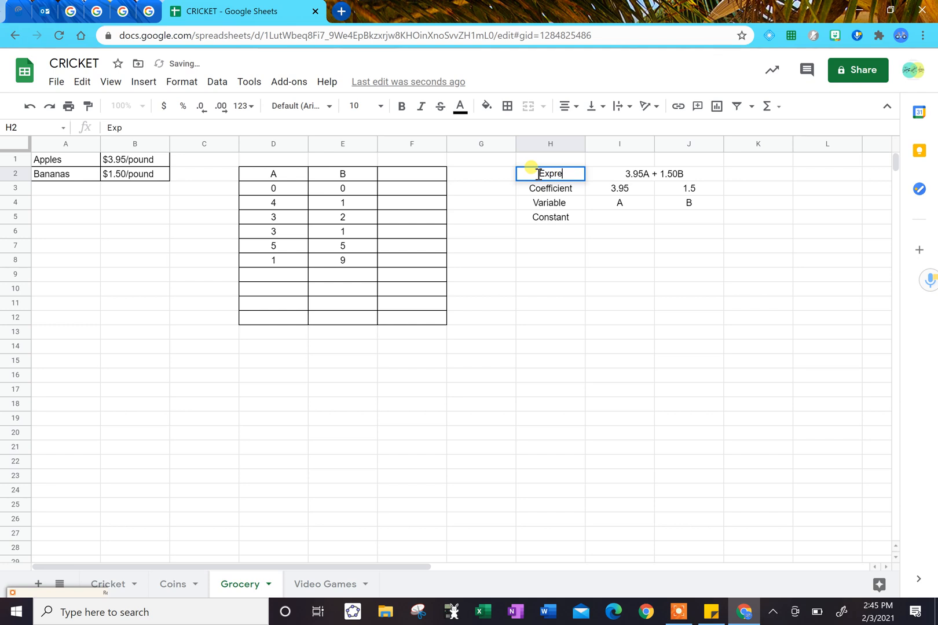
text(ssions)
key(BackSpace)
key(Tab)
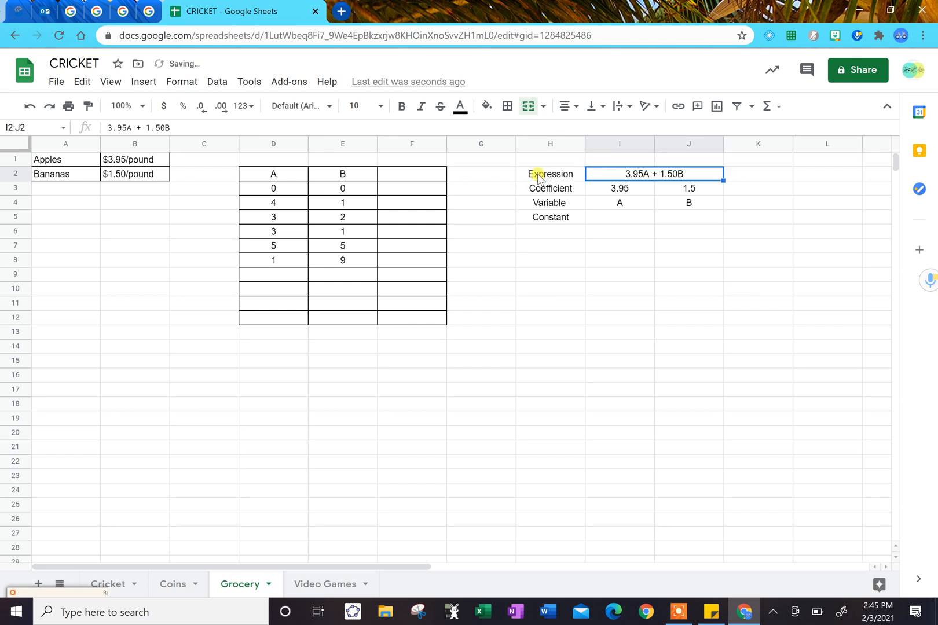
Copy the expression from the merged cell I2:J2 into the table header at cell F2.
key(ctrl+c)
key(Left)
key(Left)
key(Left)
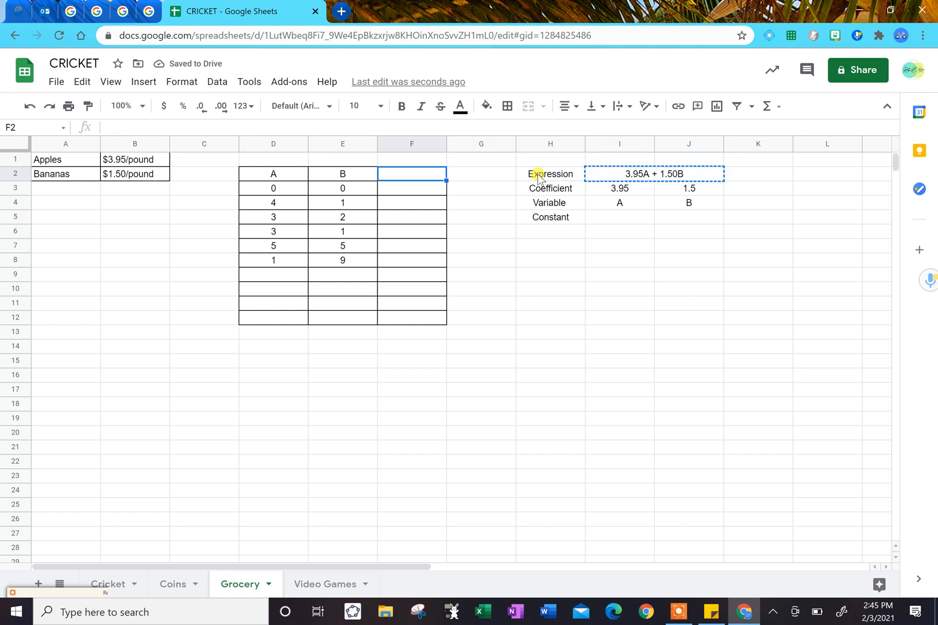
key(ctrl+v)
key(Down)
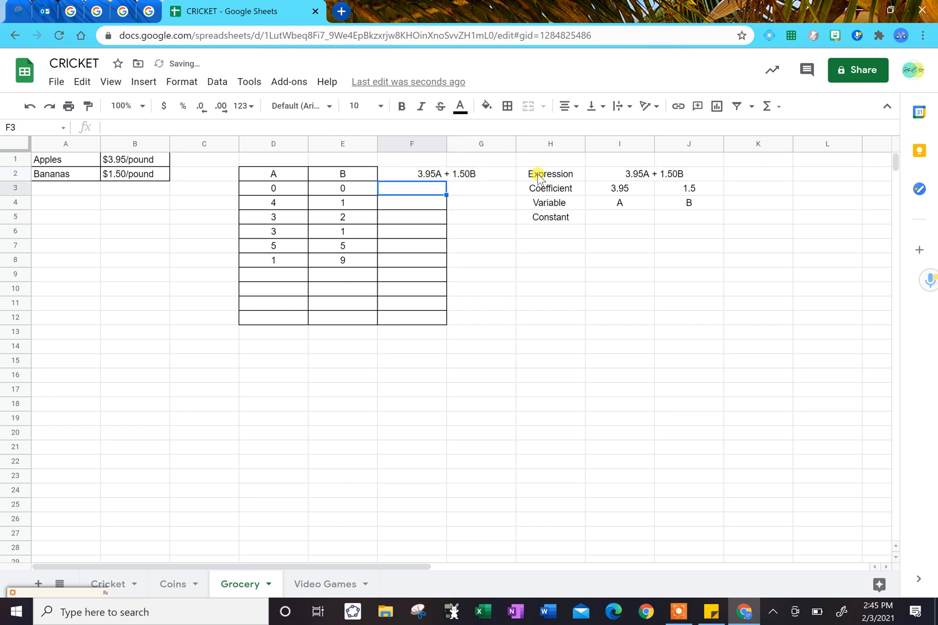
Widen column F of the grocery table and select cell F3.
key(Up)
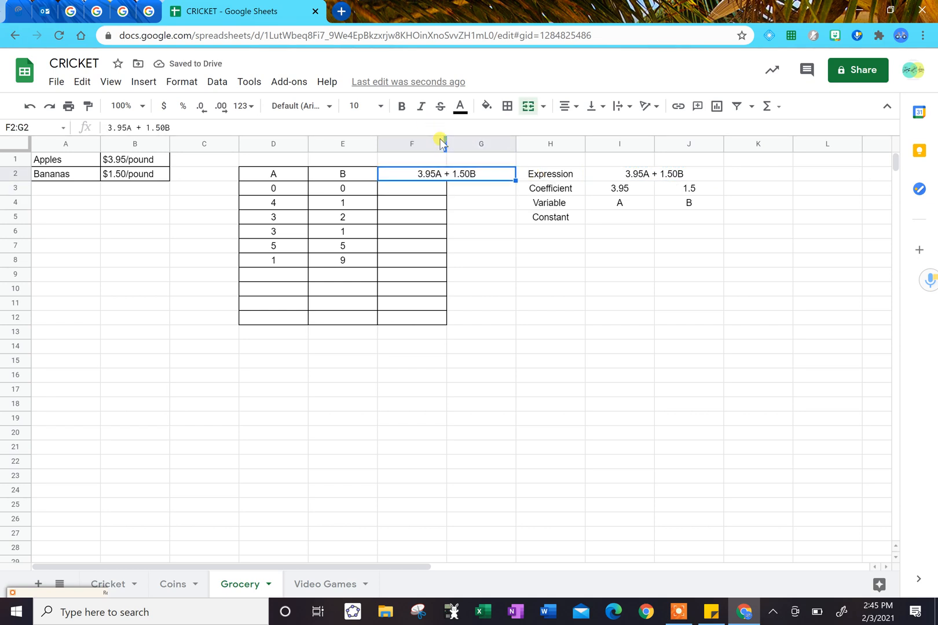
drag(444, 140, 473, 173)
click(411, 193)
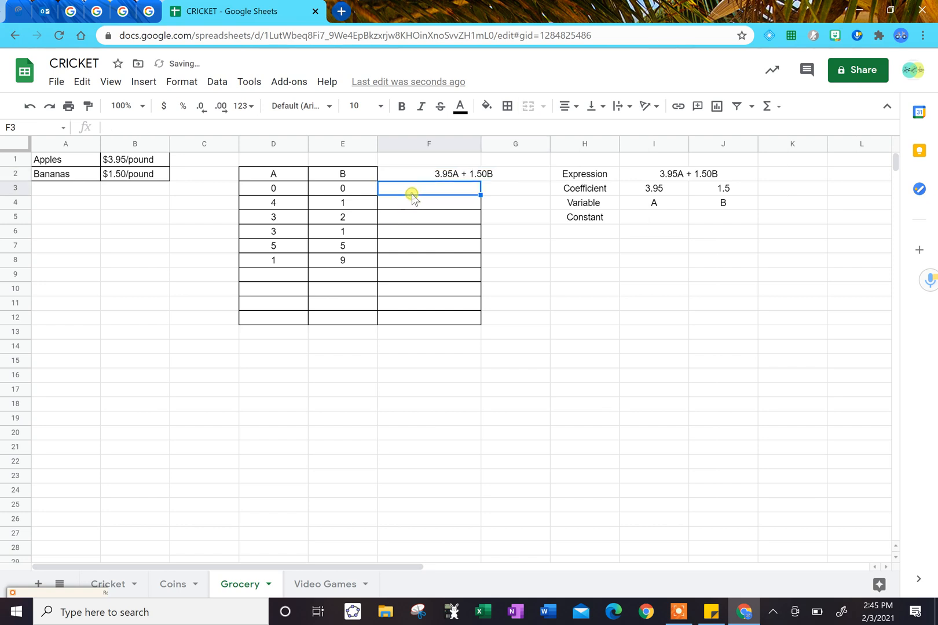
Add all borders to the merged expression header F2:G2 of the grocery table.
click(426, 175)
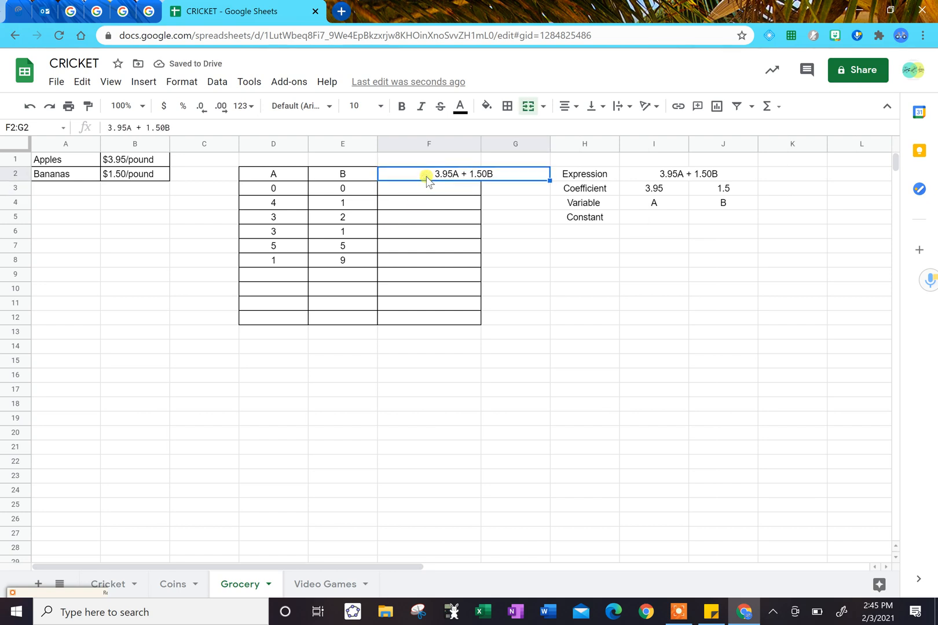
click(507, 108)
click(512, 134)
Enter the formula =3.95*D3+1.50*E3 in cell F3 to evaluate the expression for the first row.
click(431, 187)
text(=)
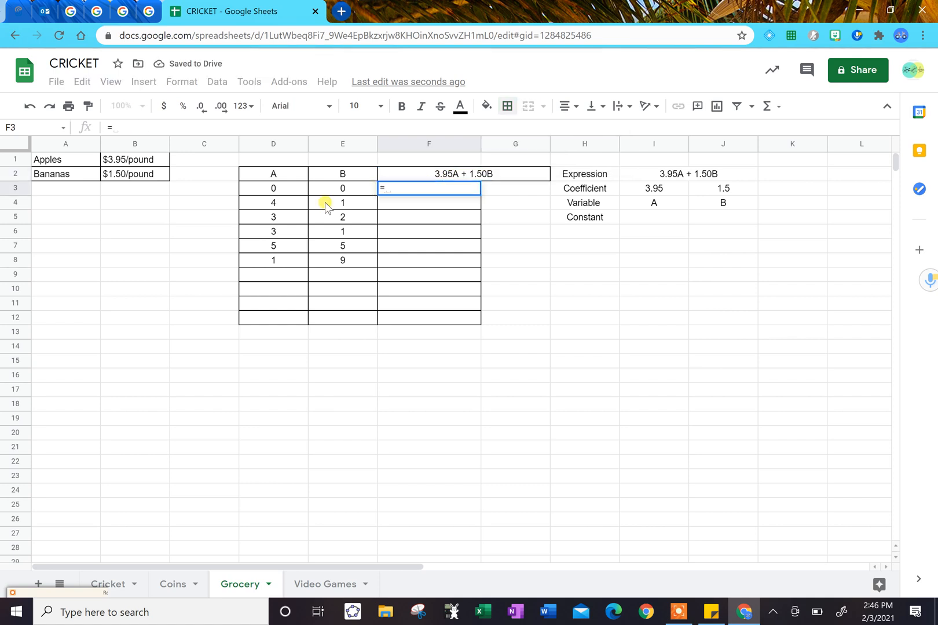
text(3.95)
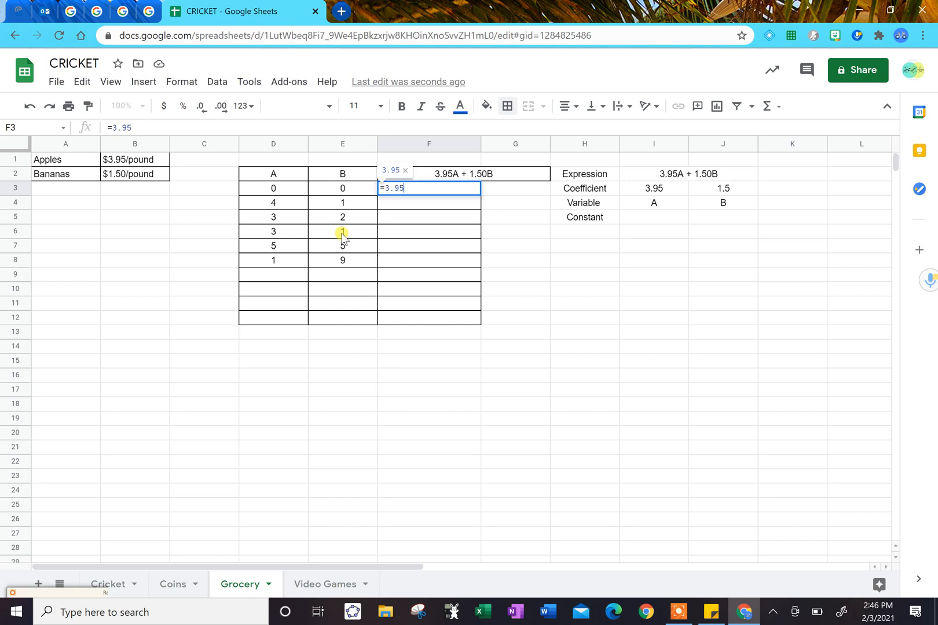
text(*)
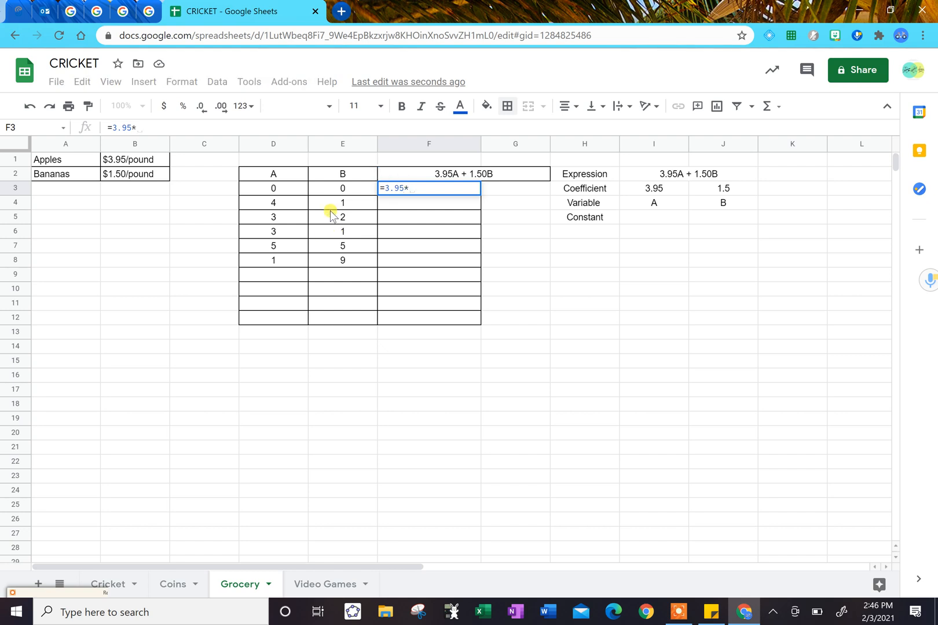
click(286, 190)
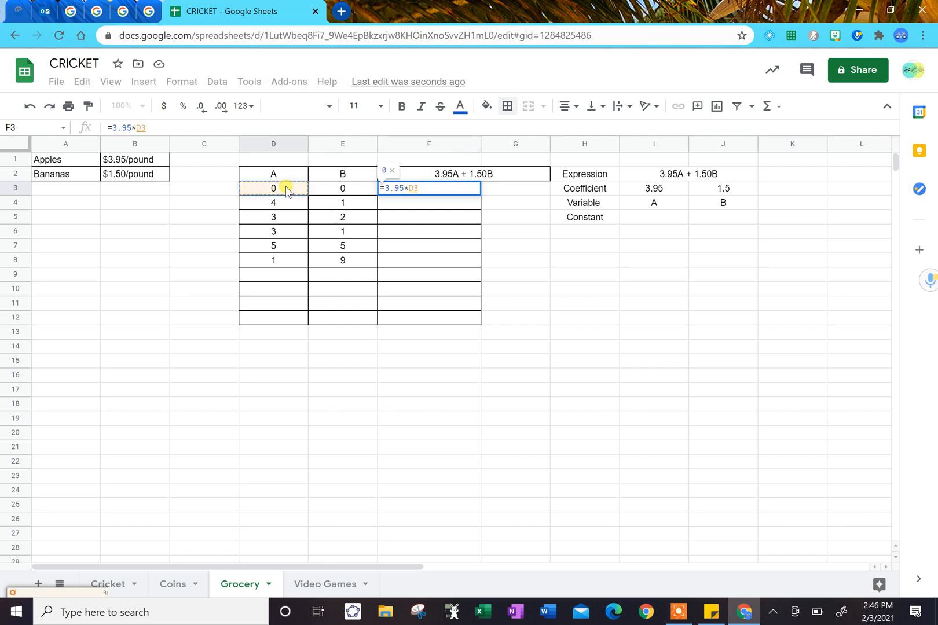
text(+1)
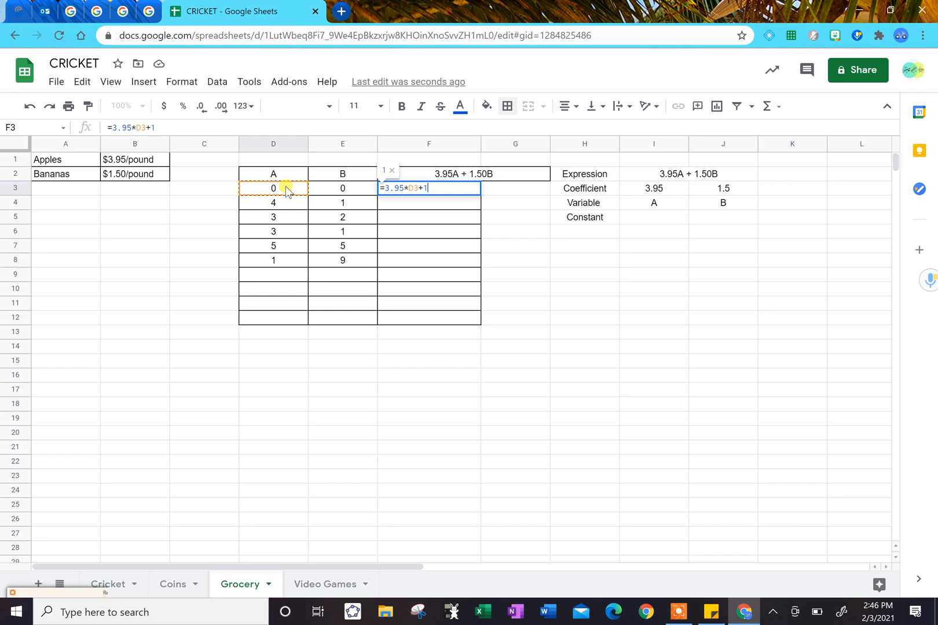
text(.50*)
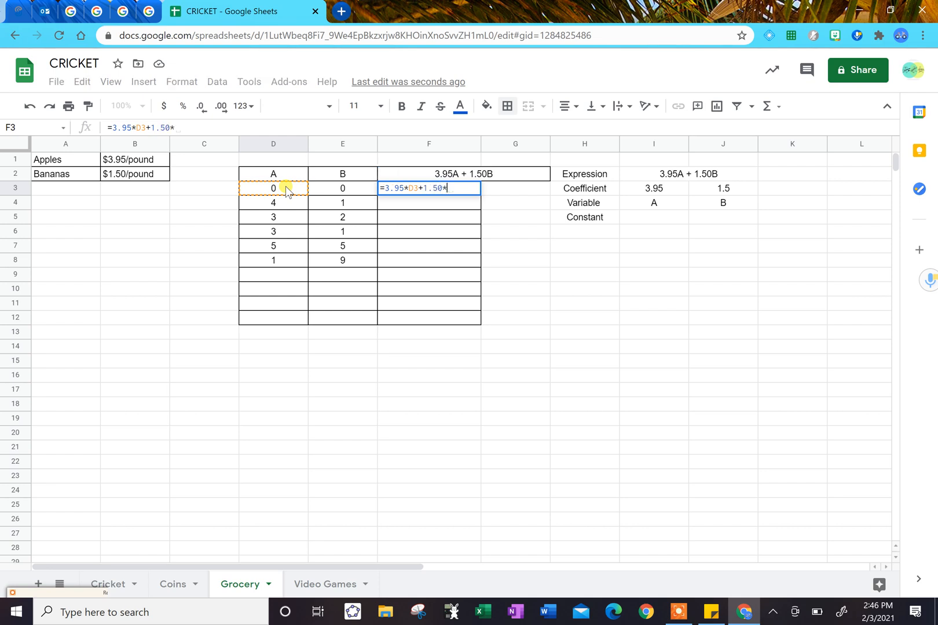
click(335, 191)
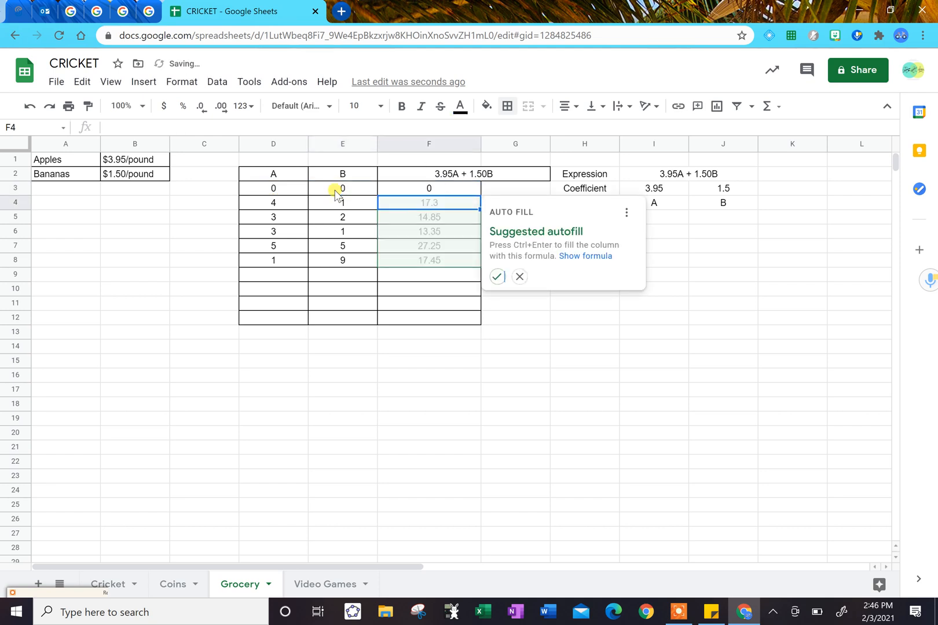
Dismiss the suggested autofill and fill the formula from F3 down to F8.
click(521, 317)
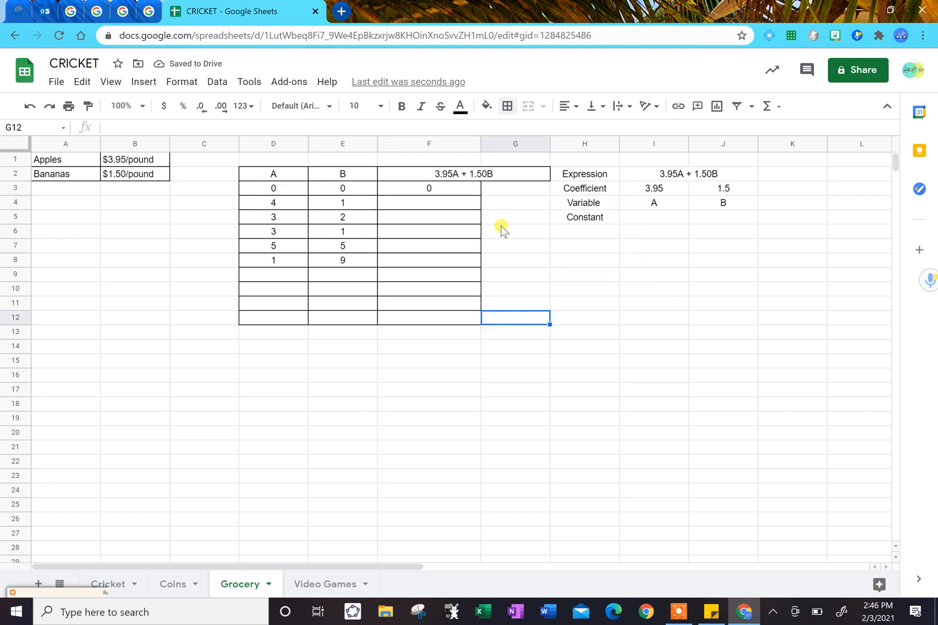
click(469, 187)
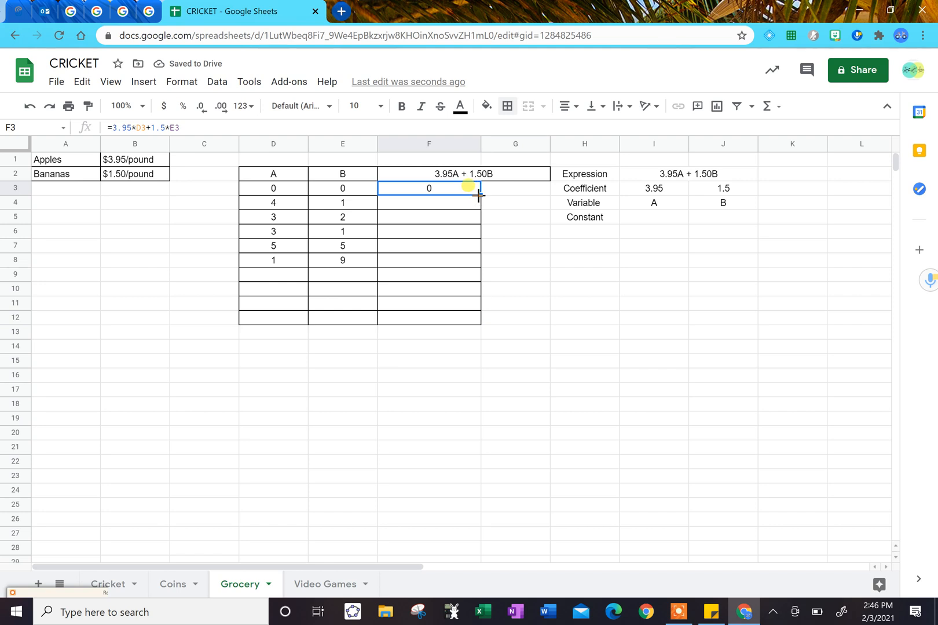
drag(480, 195, 475, 261)
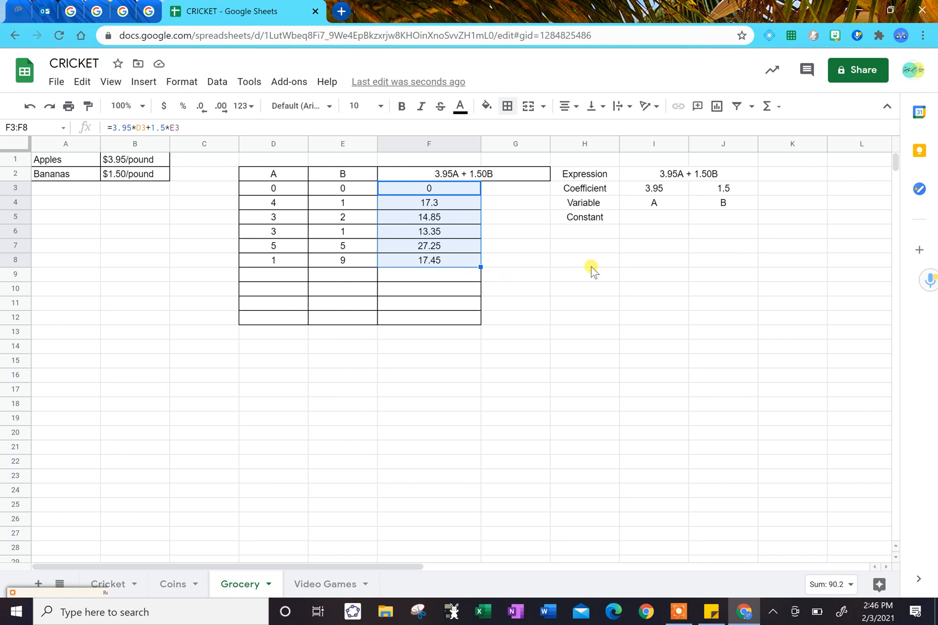
Enter $15 as the constant in cell I5.
click(660, 218)
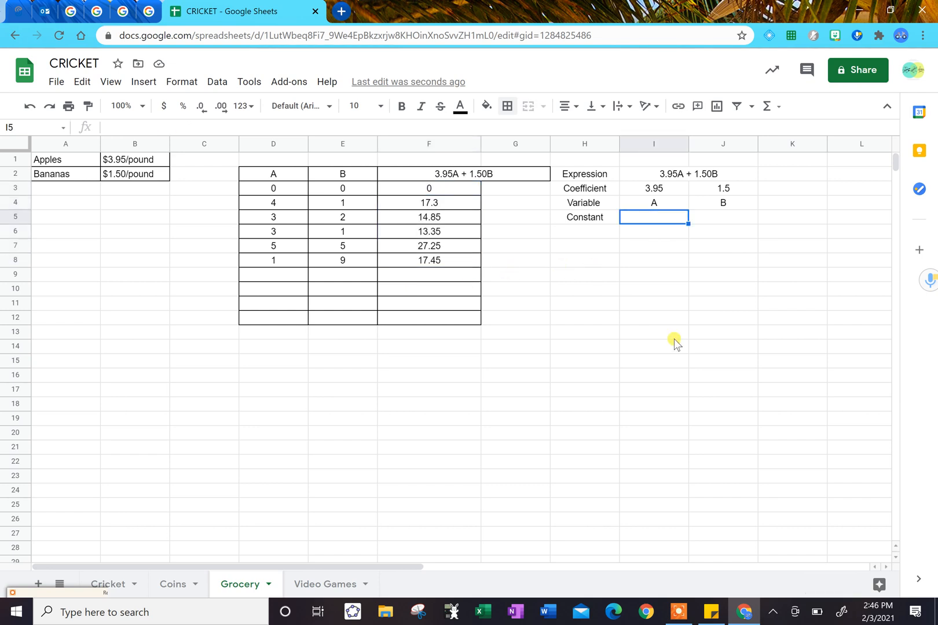
text($15)
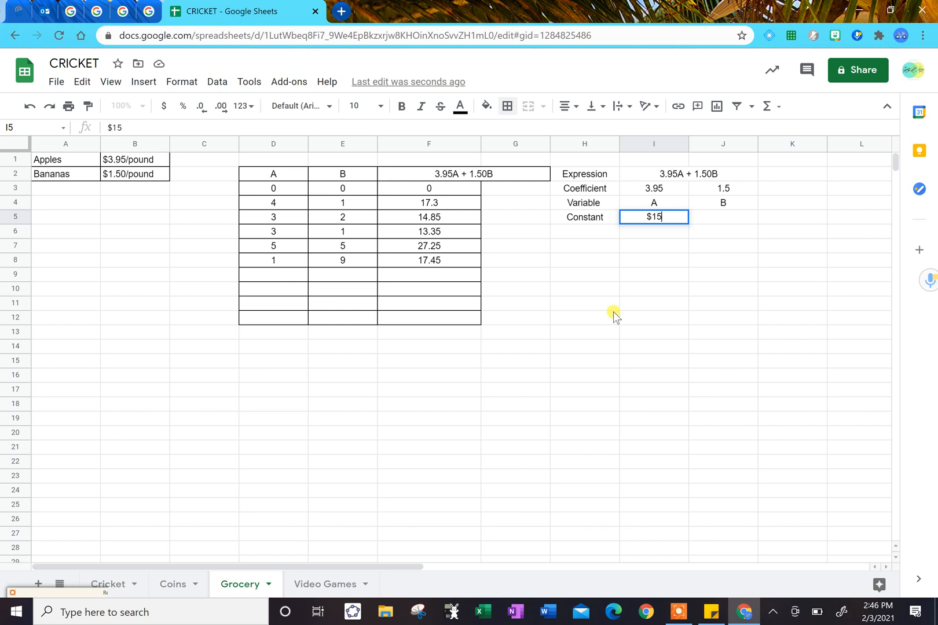
Begin the remaining-money formula in cell F10 as =15-(3.95*D9+1.50*E10, leaving it open for editing.
click(440, 294)
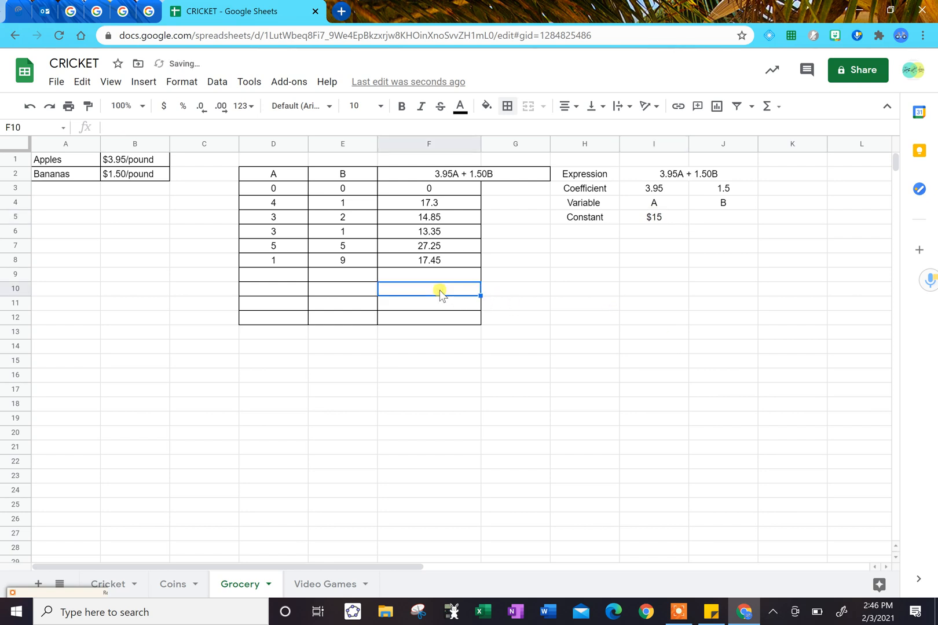
text(=15)
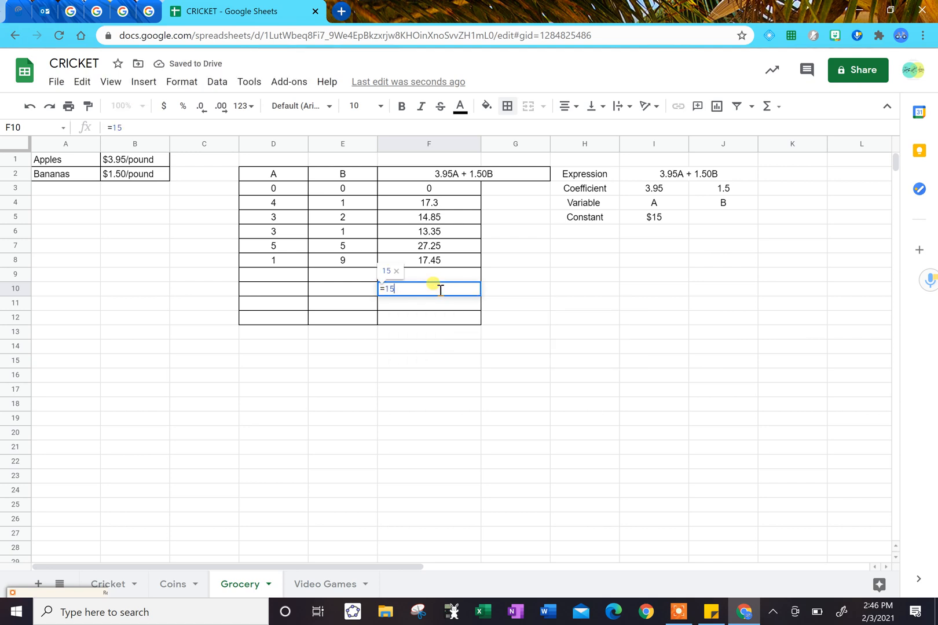
text(-()
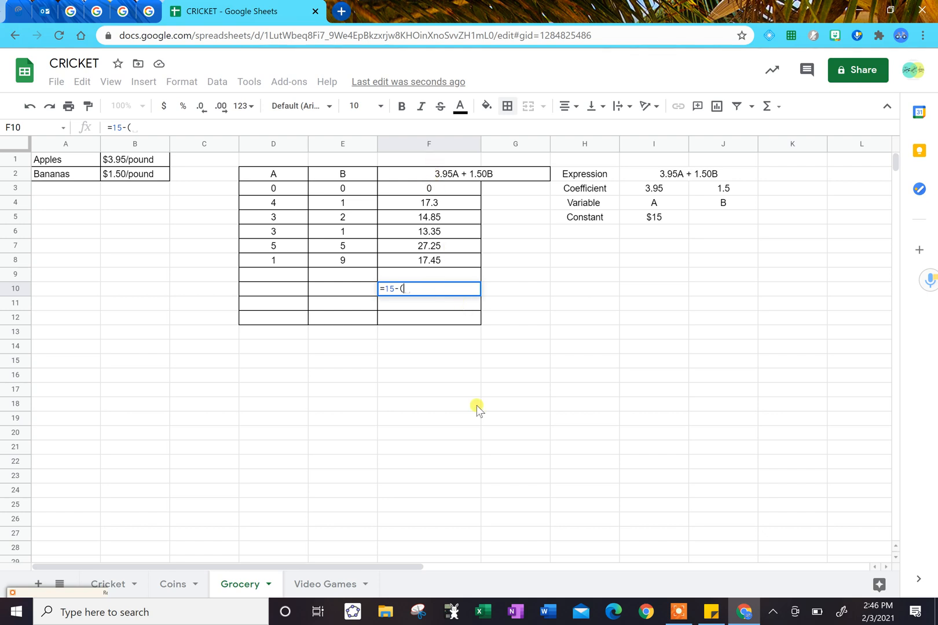
text(3.95*)
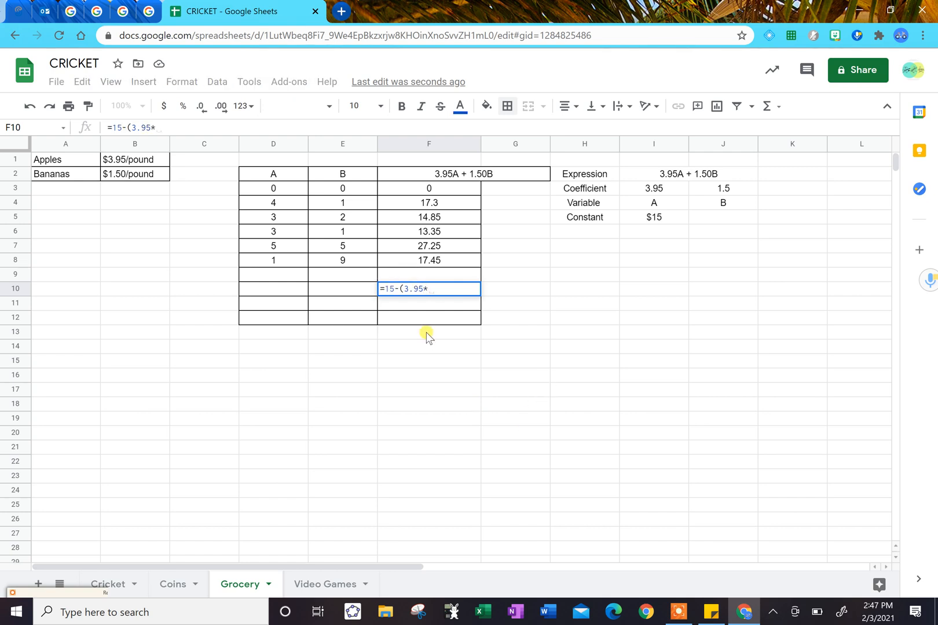
click(275, 279)
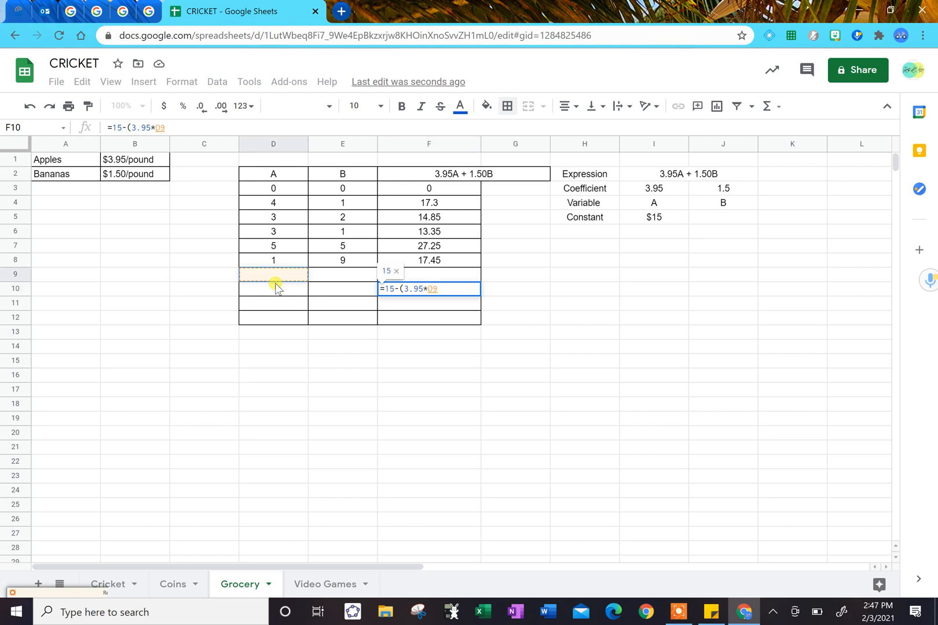
text(+)
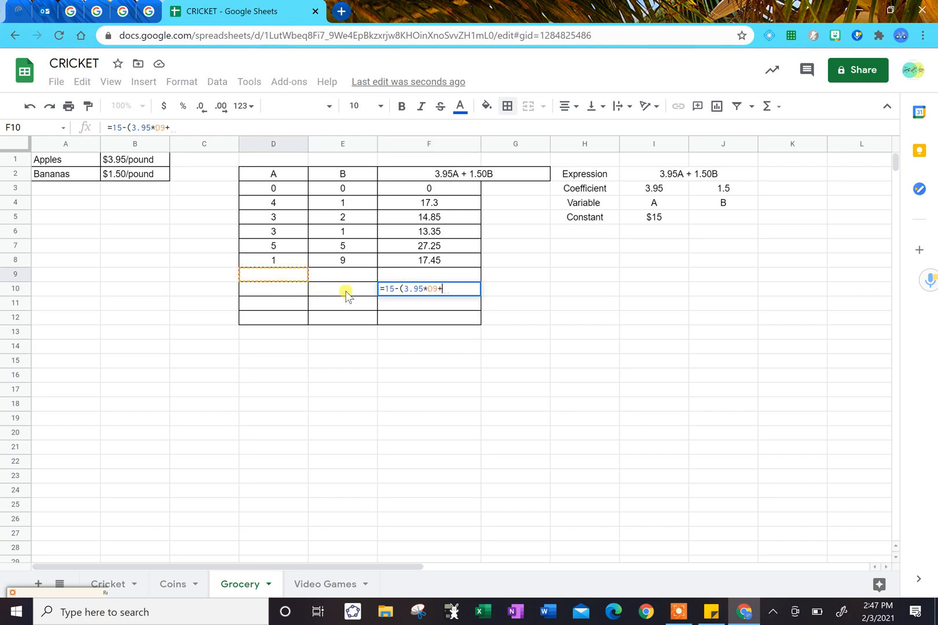
text(1.50)
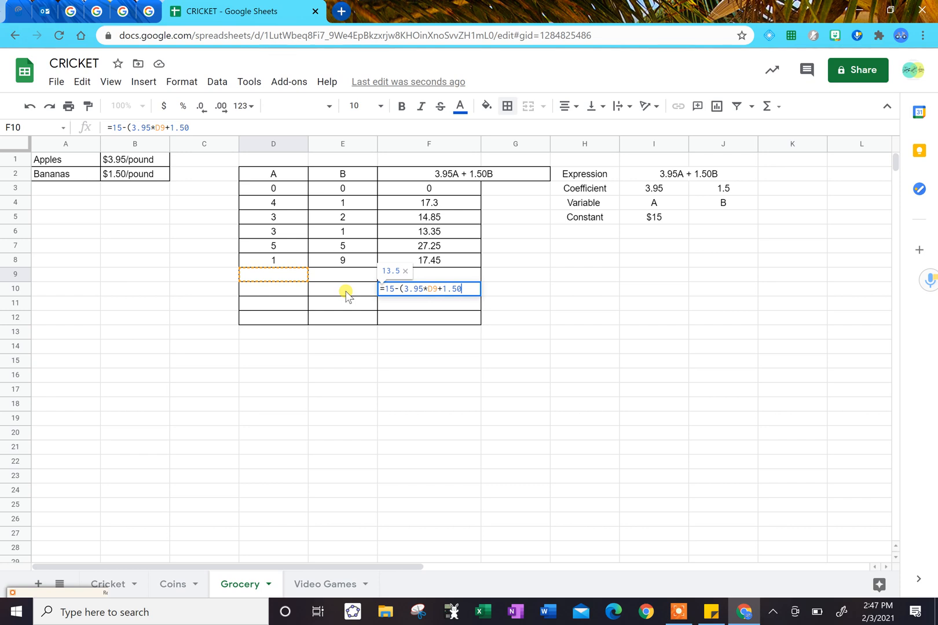
text(*)
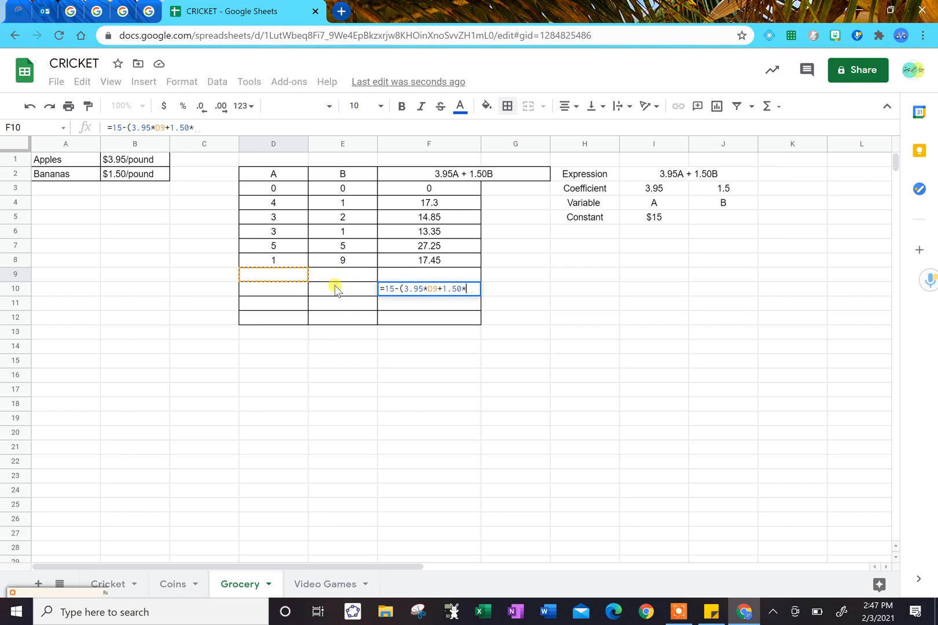
click(337, 289)
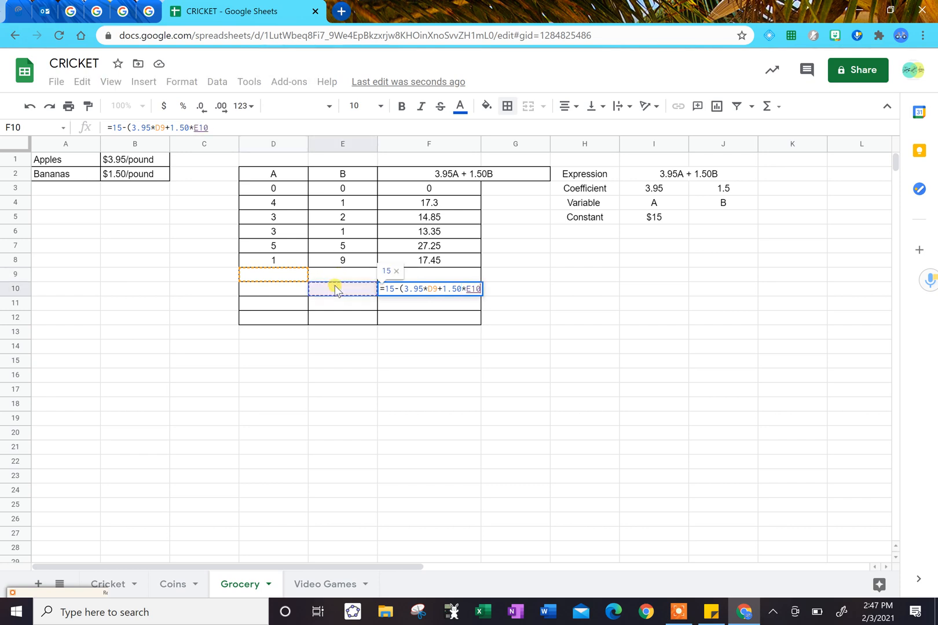
Correct the D9 reference to D10 in the F10 formula, add the closing parenthesis and commit it.
click(434, 289)
key(BackSpace)
text(10)
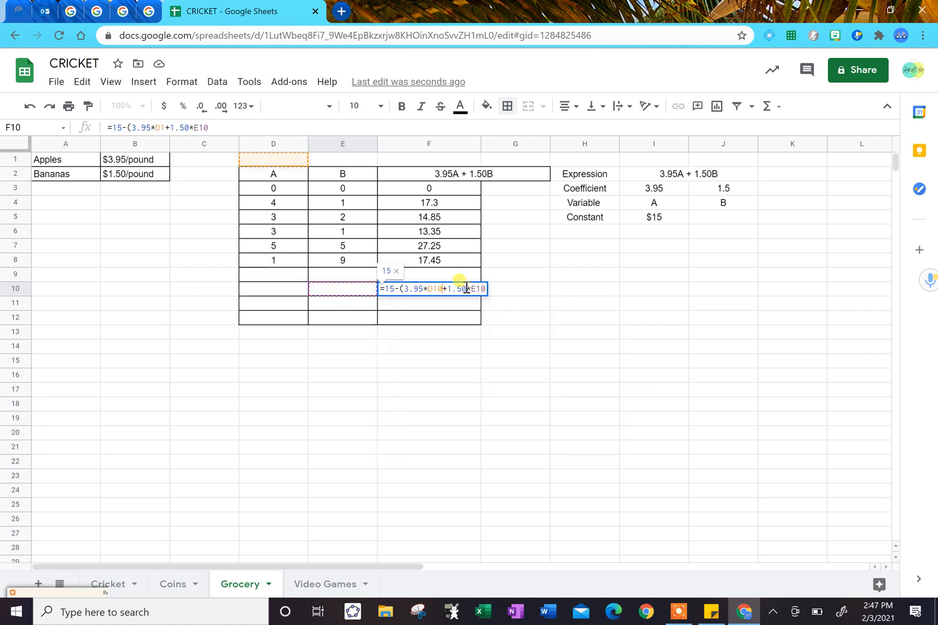
key(Right)
key(Right)
key(Right)
key(Right)
key(Right)
text())
key(Return)
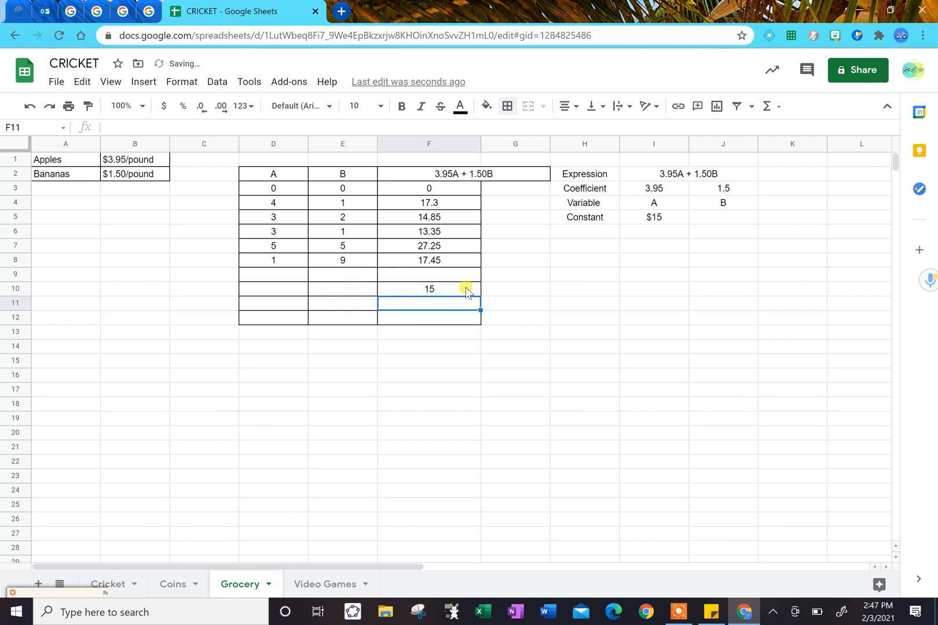
Try the values 0 for A and 0 for B in cells D10 and E10.
click(276, 292)
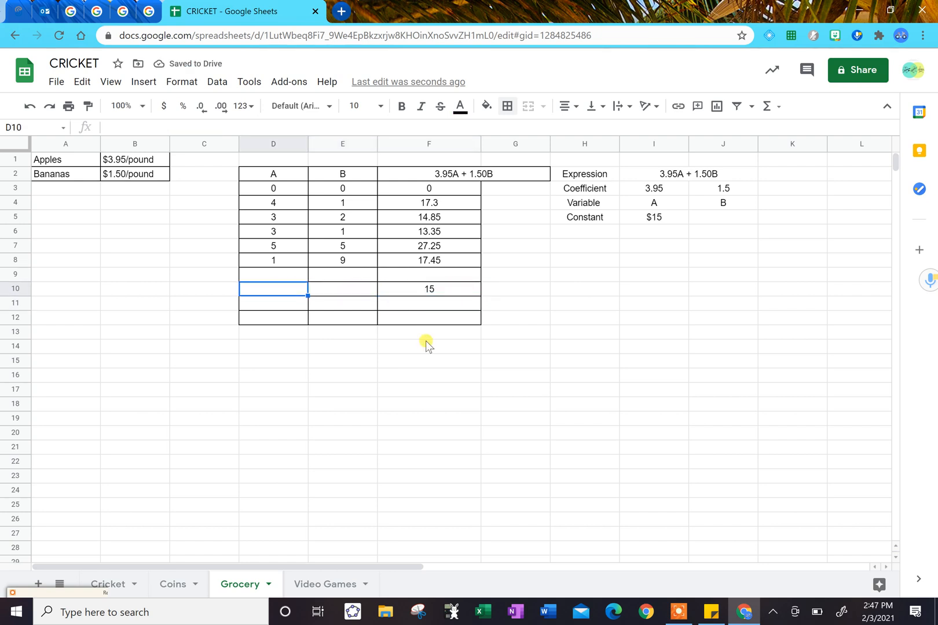
text(0)
key(Right)
text(0)
Set A in D10 and B in E10 both to 1.
key(Right)
key(Down)
key(Up)
key(Left)
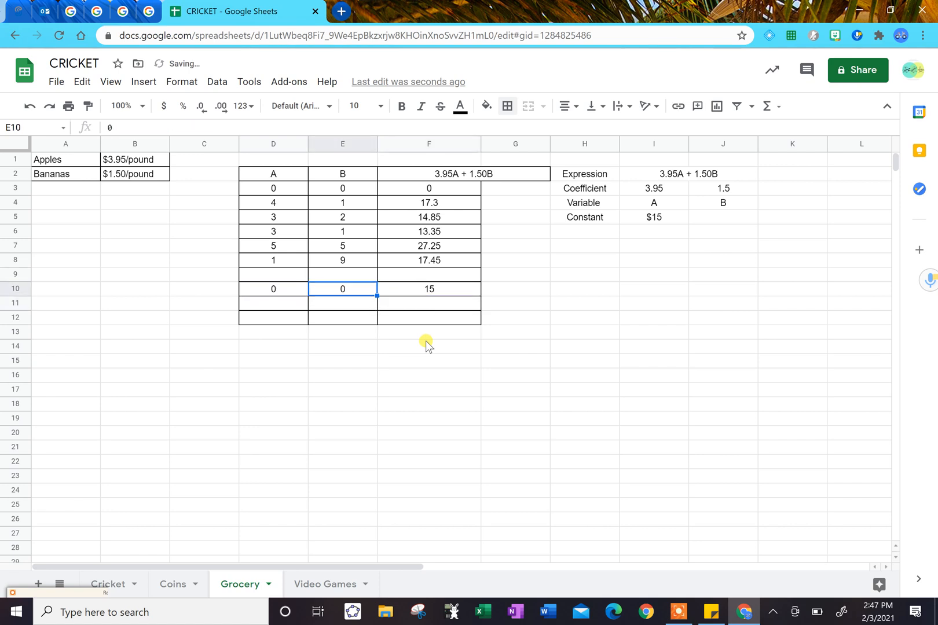
key(Left)
text(1)
key(Right)
text(1)
key(Right)
key(Left)
Fill the F10 formula down to F14 and add all borders to cells D13:E14.
click(463, 293)
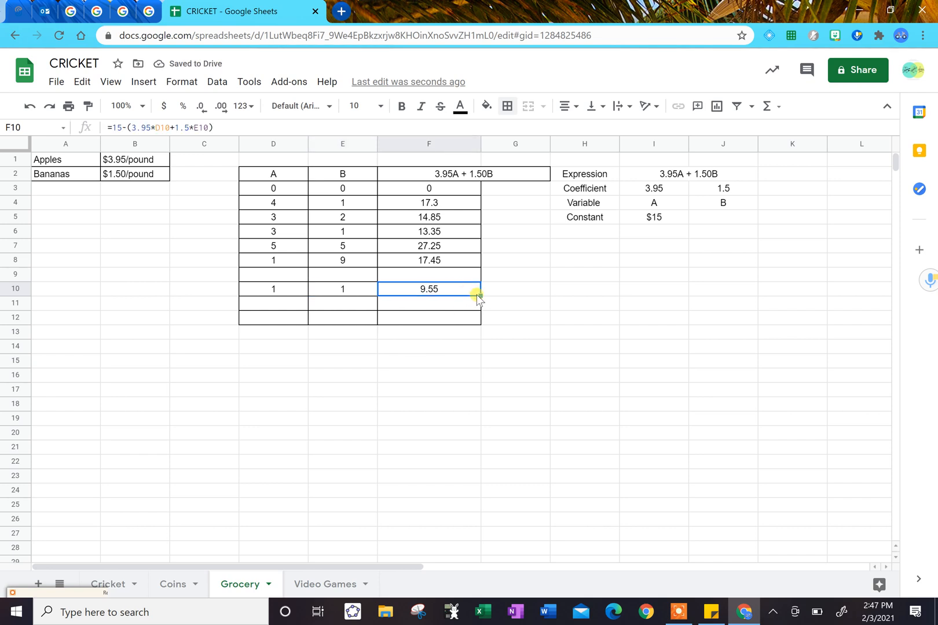
drag(480, 295, 479, 346)
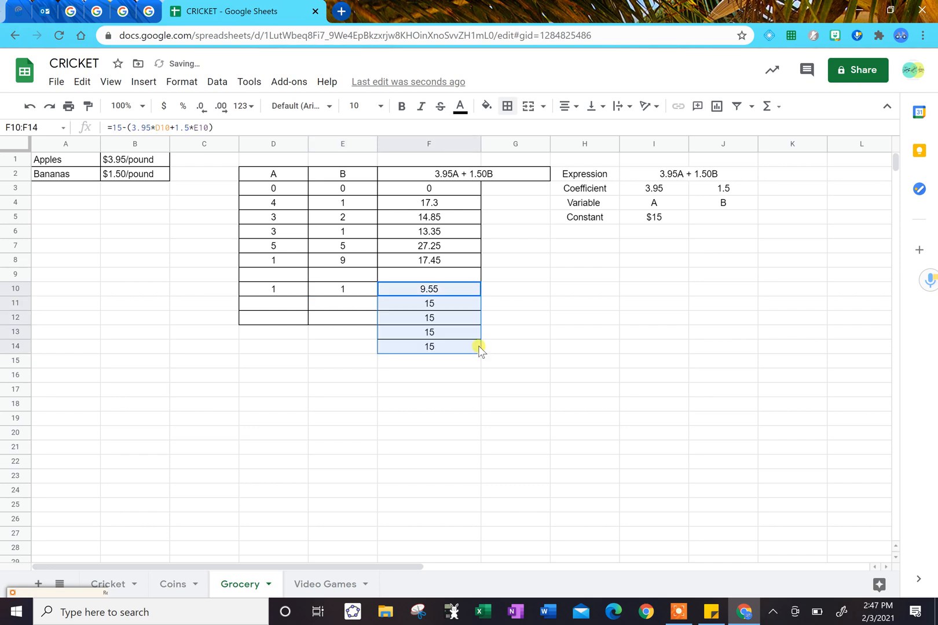
click(282, 335)
key(shift+Right)
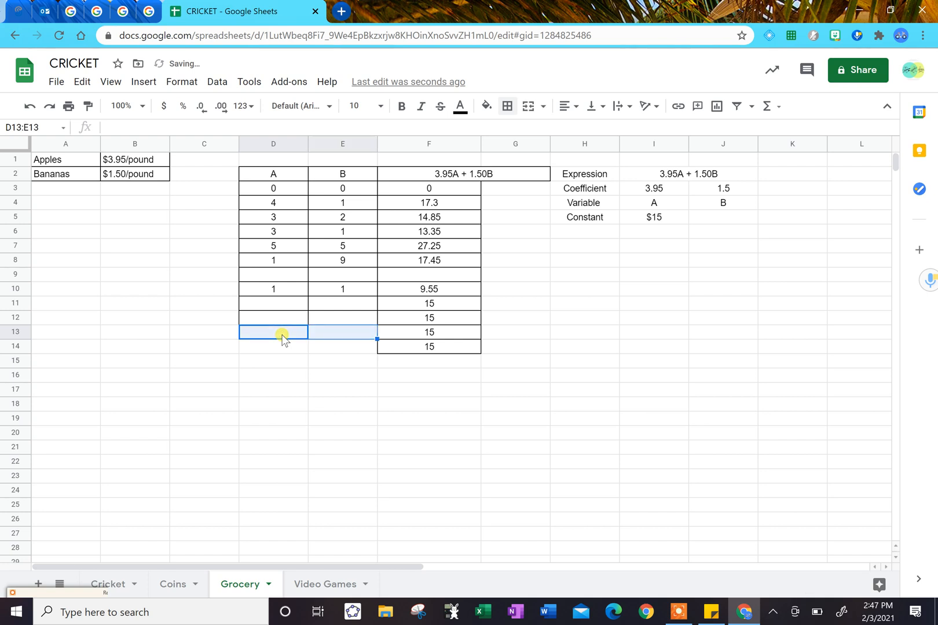
key(shift+Down)
click(507, 105)
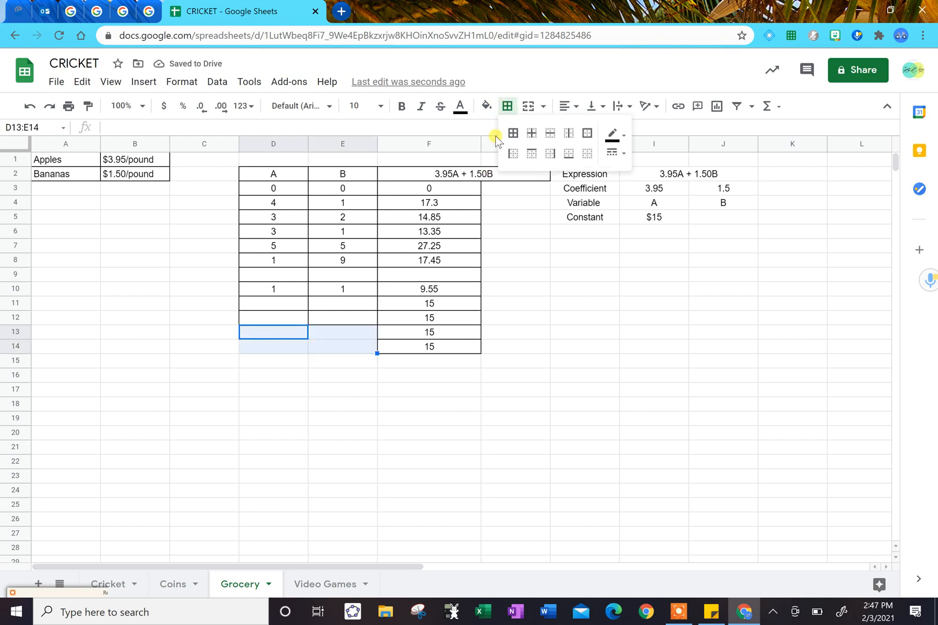
click(513, 133)
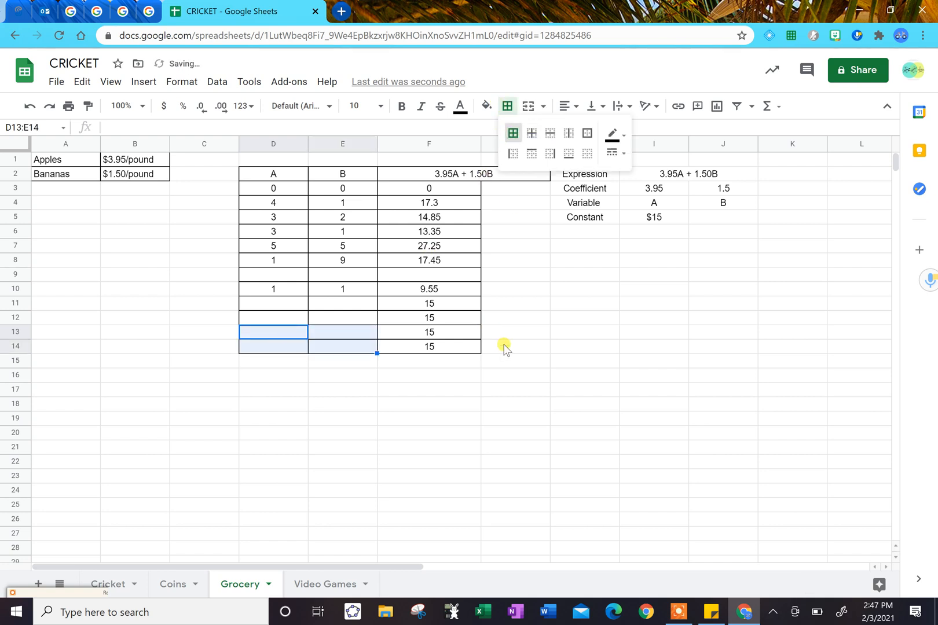
Try 5 for both A and B in row 11 and clear the two cells again.
click(289, 304)
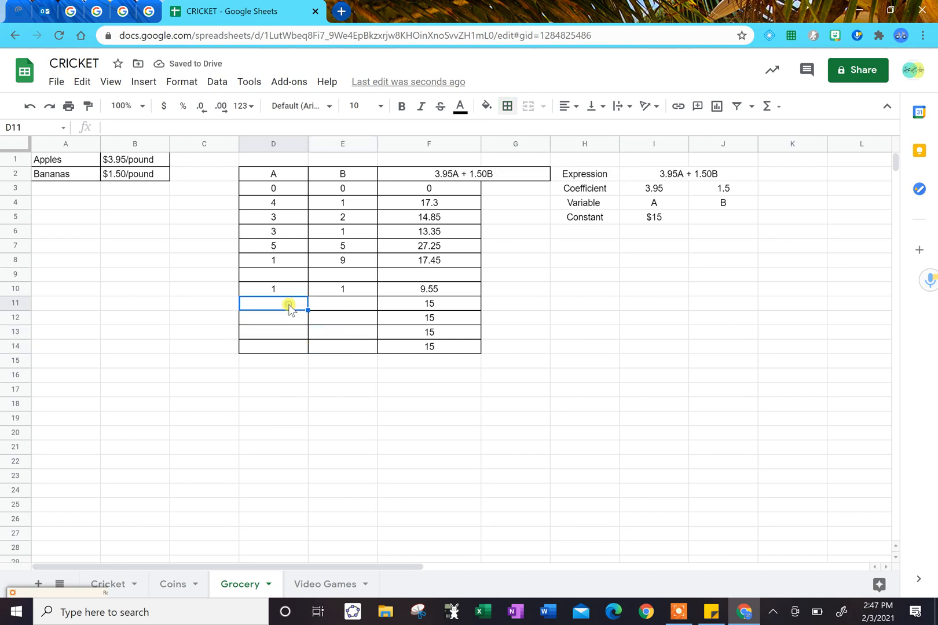
text(5)
key(Tab)
text(5)
key(Return)
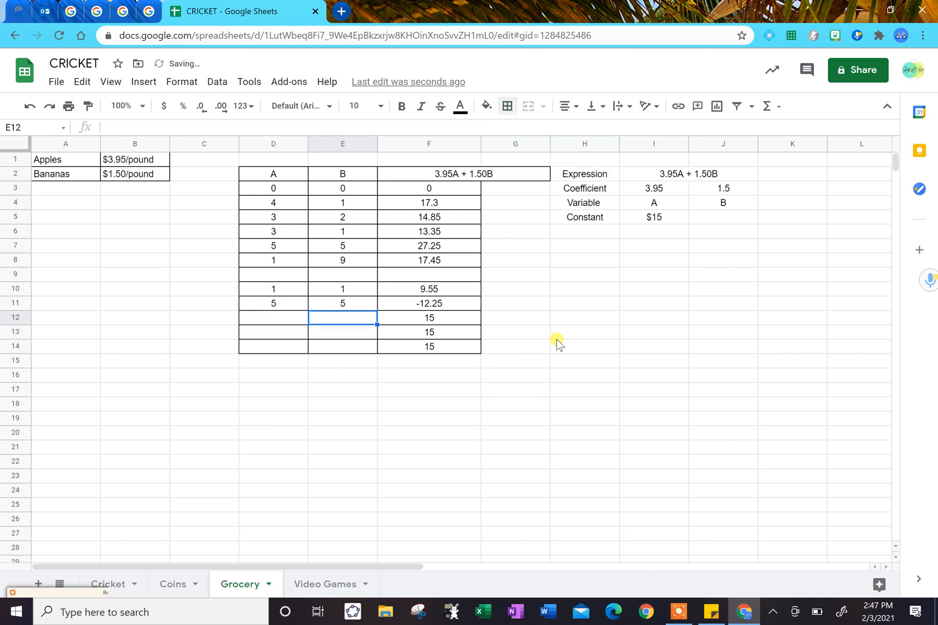
key(Up)
key(Delete)
key(Left)
key(BackSpace)
key(Return)
Enter 3 for A in D11, and try 3 for B in E11 before replacing it with 2.
key(Up)
text(3)
key(Tab)
text(3)
key(Return)
key(Up)
key(Delete)
text(2)
key(Return)
Enter 2 for A in D12 and 3 for B in E12.
key(Left)
text(2)
key(Tab)
text(3)
key(Return)
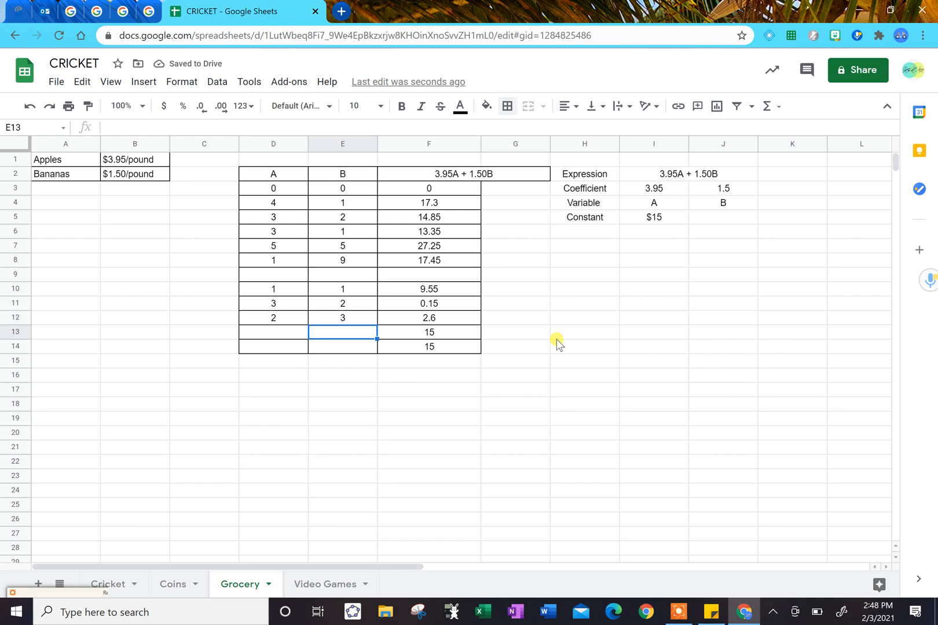
Open the Video Games sheet.
click(316, 582)
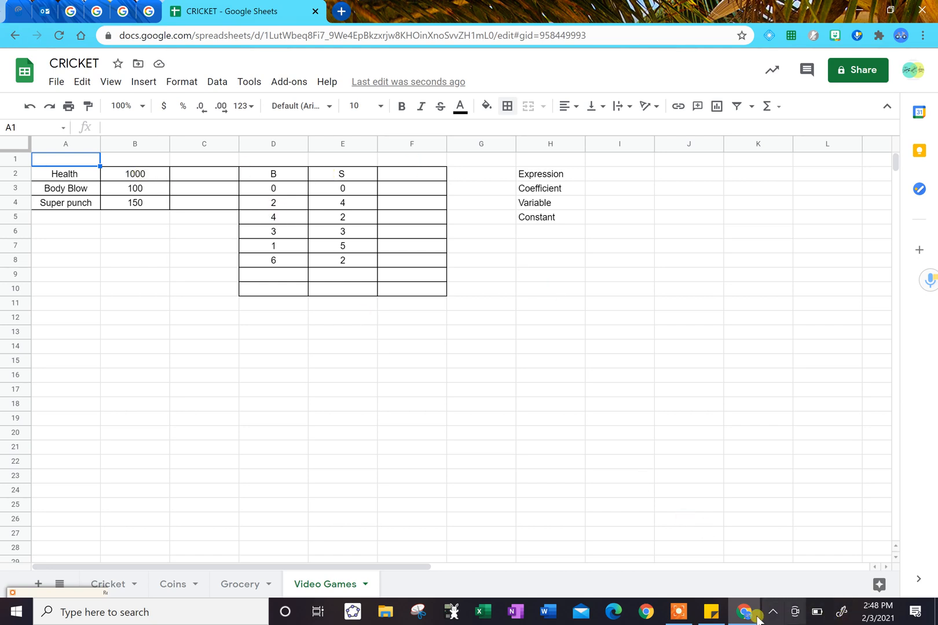
Enter 1000 as the constant in I5, and B and S as the variables in I4 and J4.
click(681, 611)
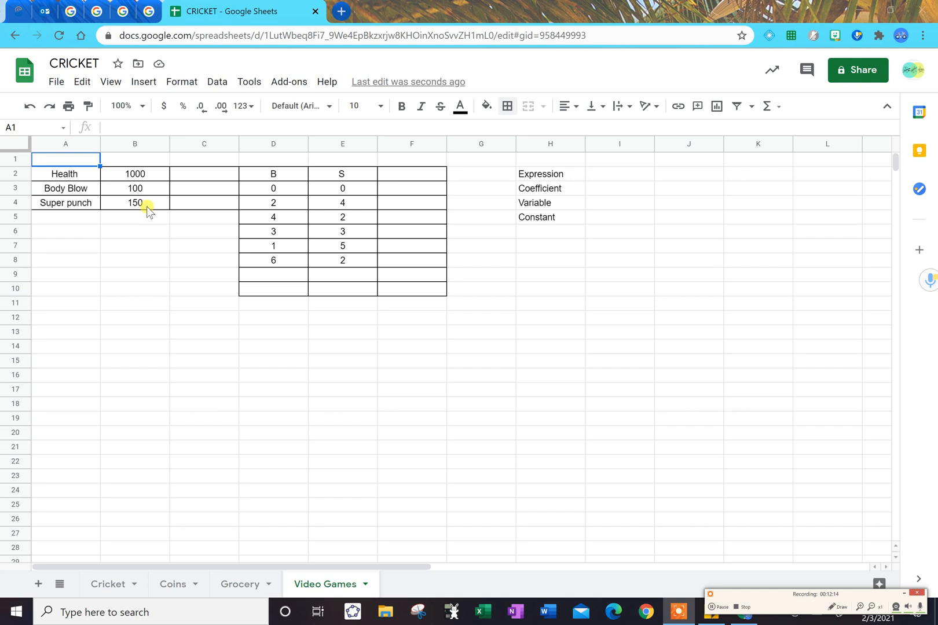
click(619, 223)
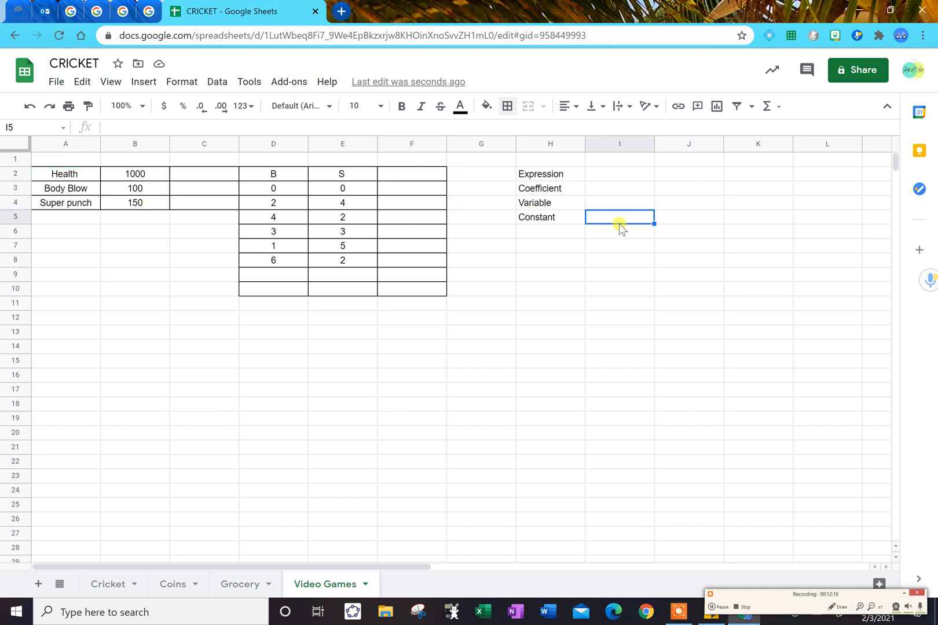
text(1000)
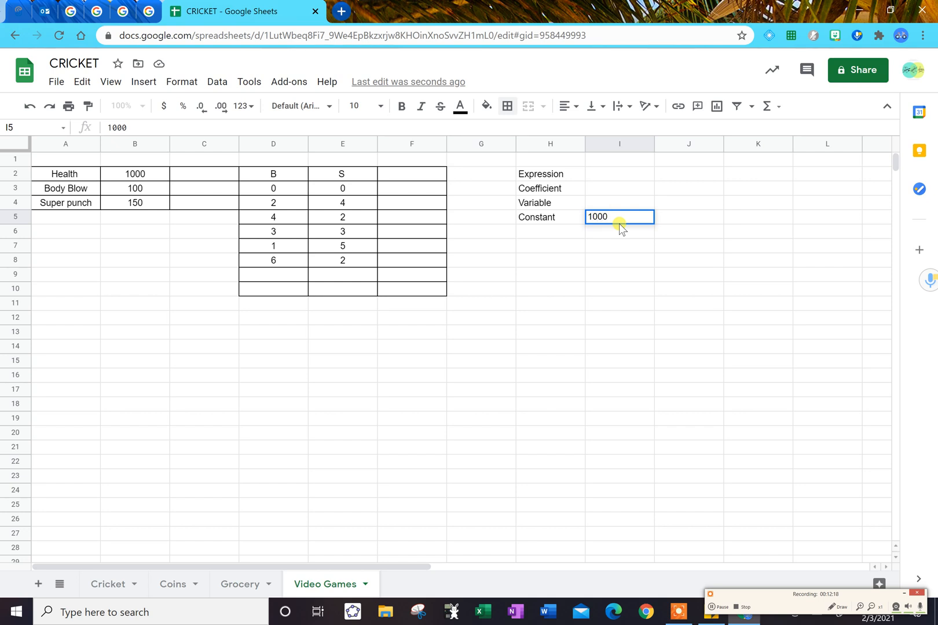
key(Up)
key(Left)
key(Right)
text(B)
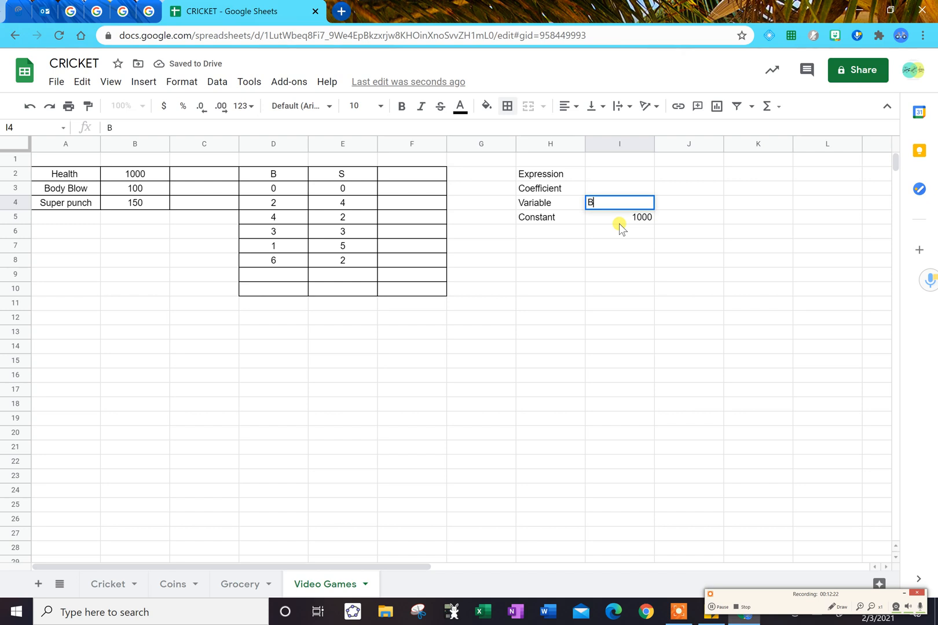
key(Tab)
text(S)
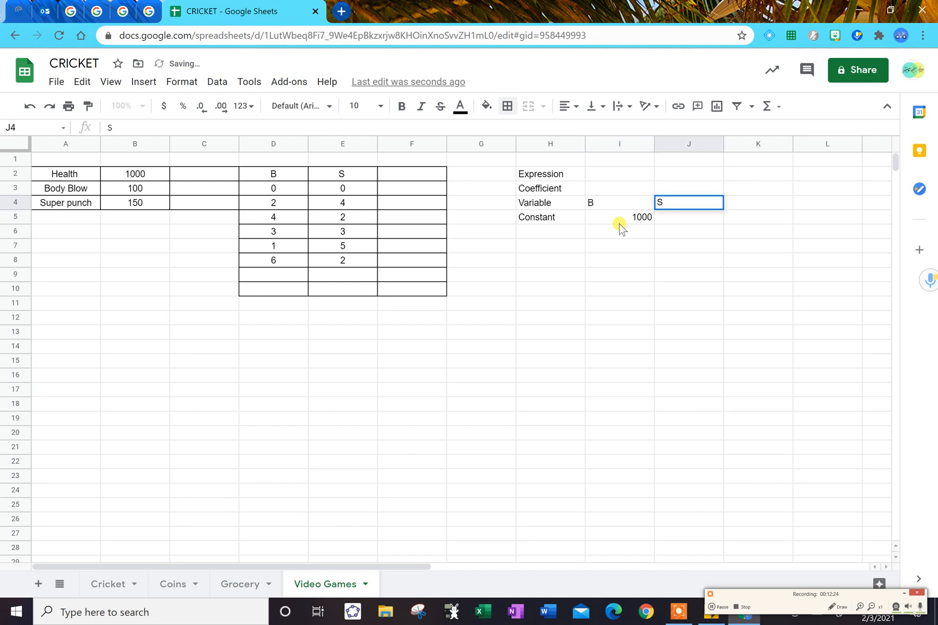
Enter the coefficients 100 in I3 and 150 in J3.
key(Left)
key(Up)
text(150)
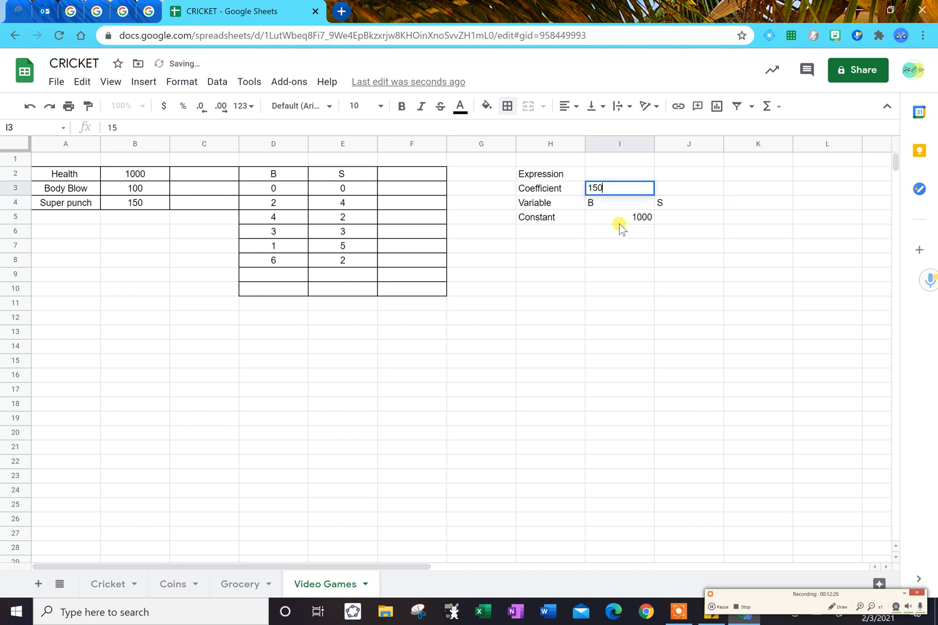
key(Tab)
key(Left)
text(100)
key(Tab)
text(150)
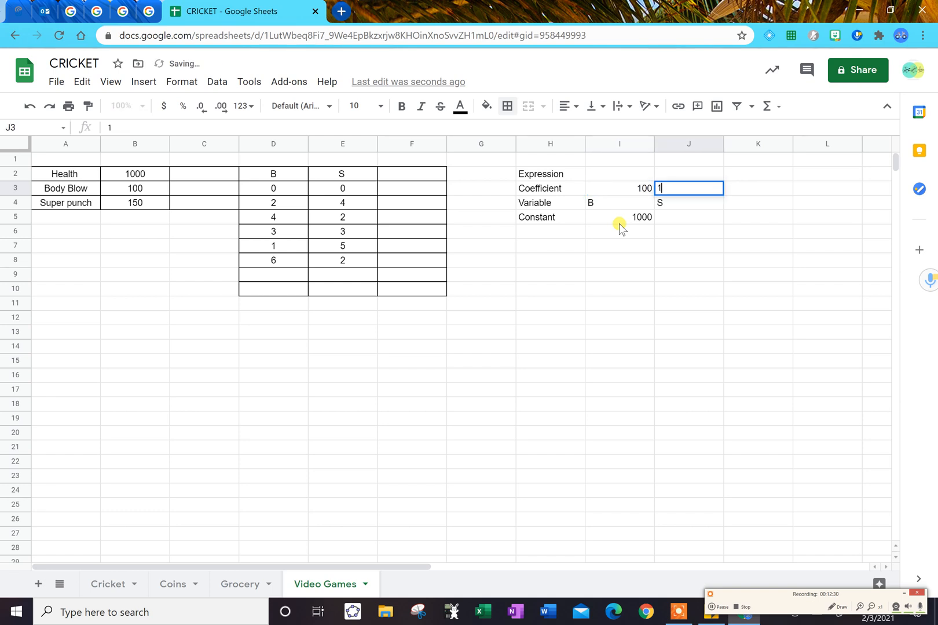
Centre-align the coefficient, variable and constant block H3:J5 and apply all borders to it.
key(Left)
key(shift+Up)
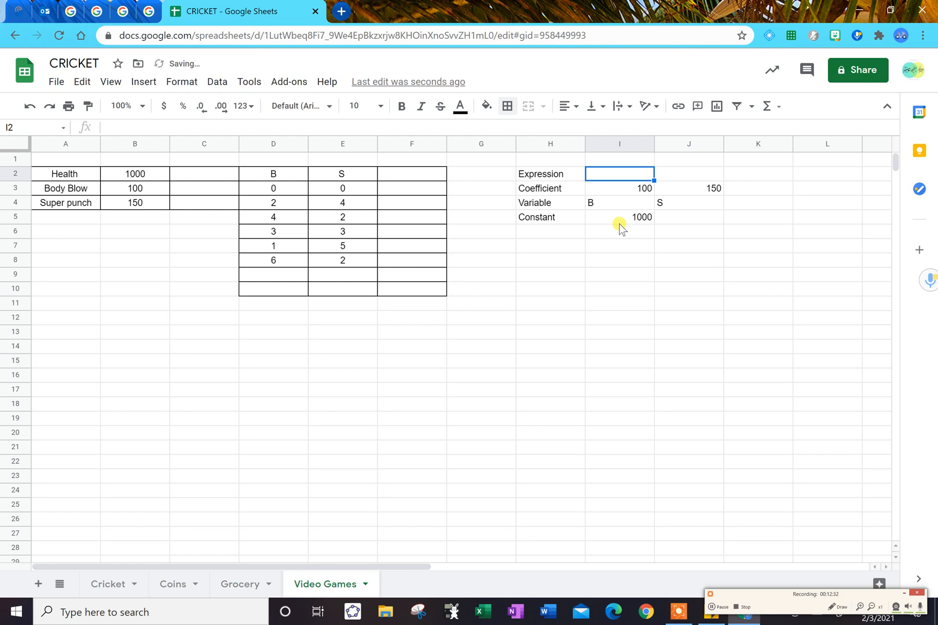
key(shift+Down)
key(shift+Right)
key(shift+Down)
key(shift+Down)
key(shift+Left)
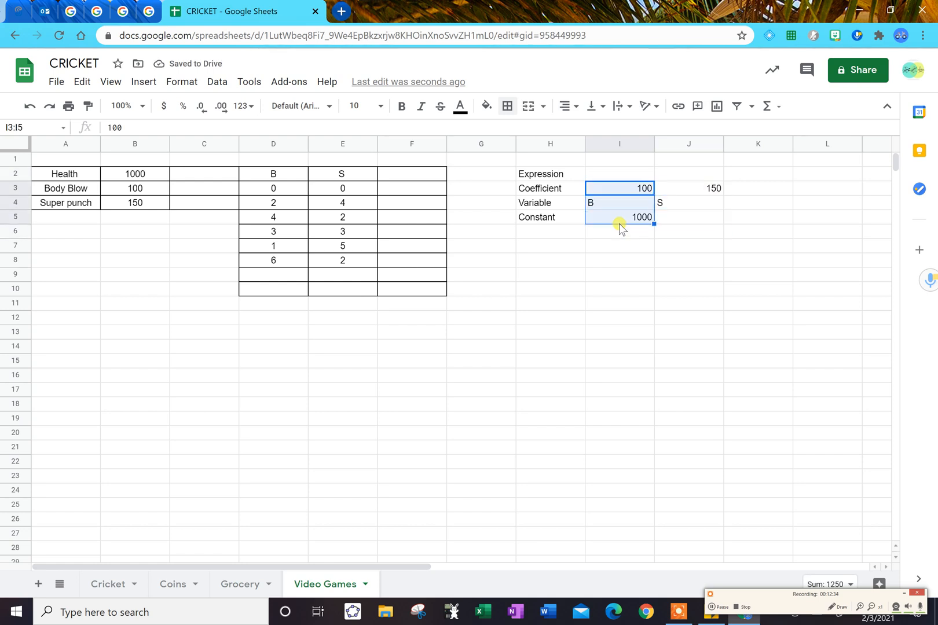
key(Right)
key(shift+Left)
key(shift+Down)
key(shift+Down)
key(shift+Left)
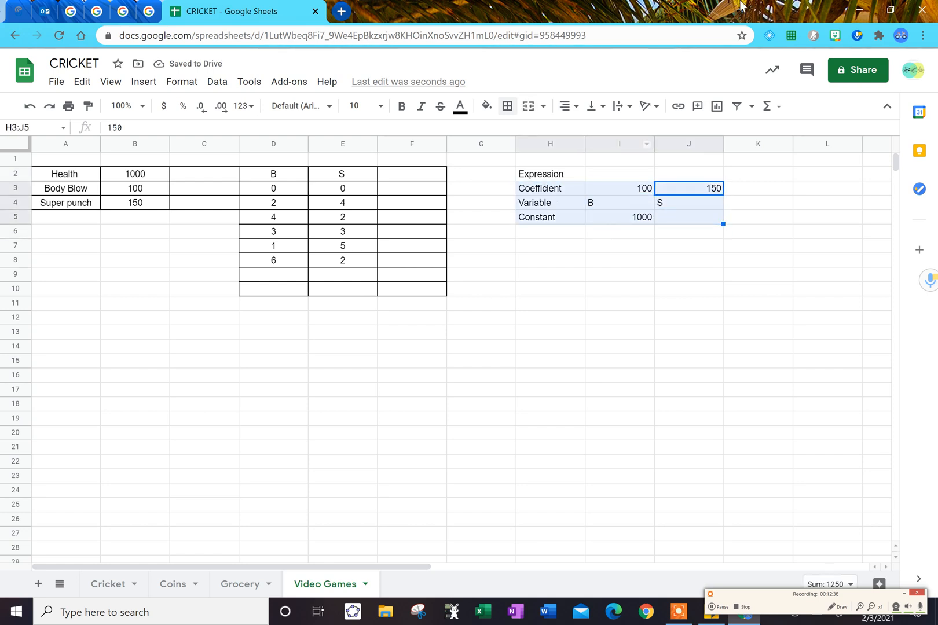
click(563, 106)
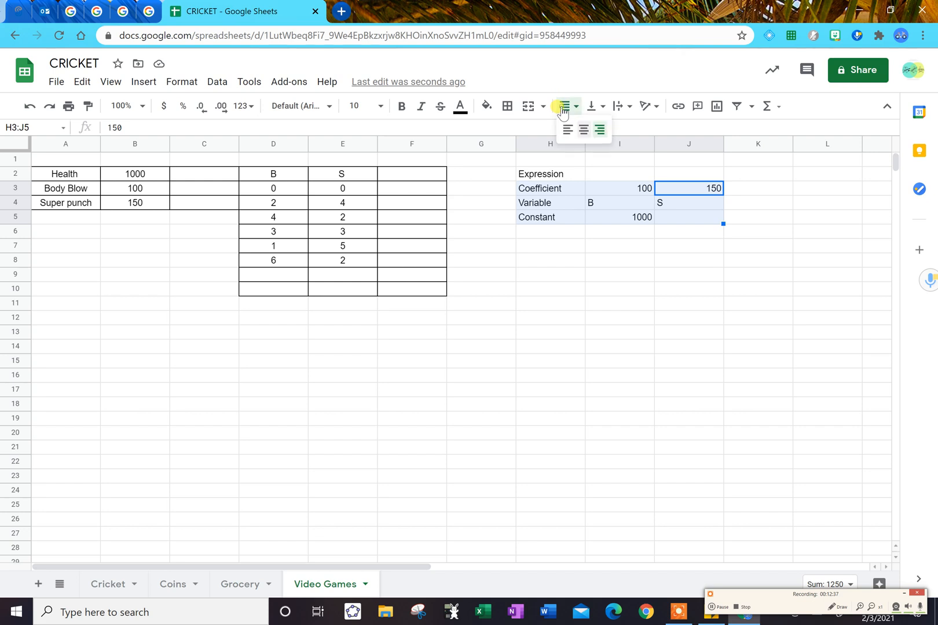
click(583, 129)
click(507, 106)
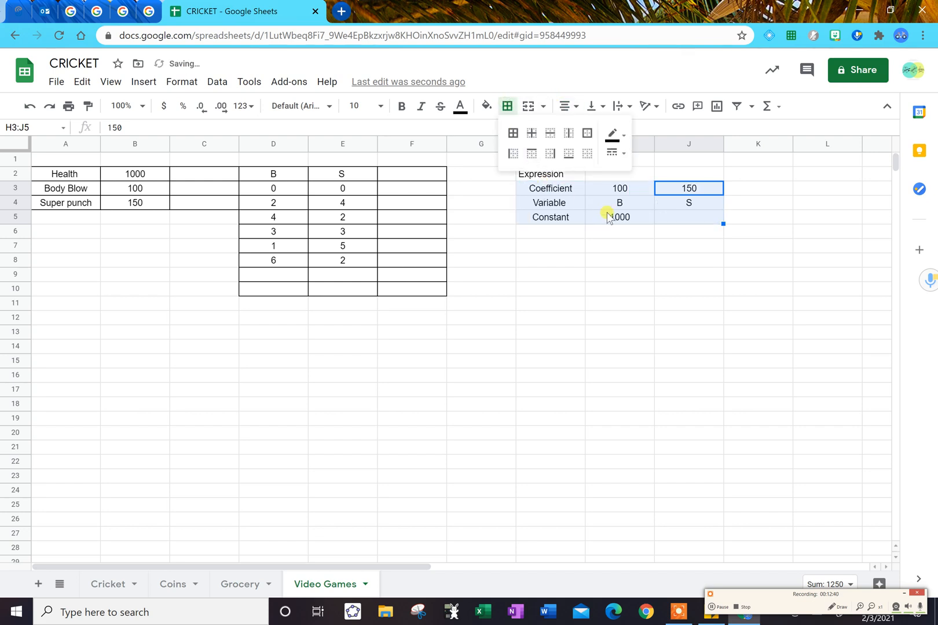
click(512, 137)
Write the expression 1000-(100B+150S) in I2.
click(623, 176)
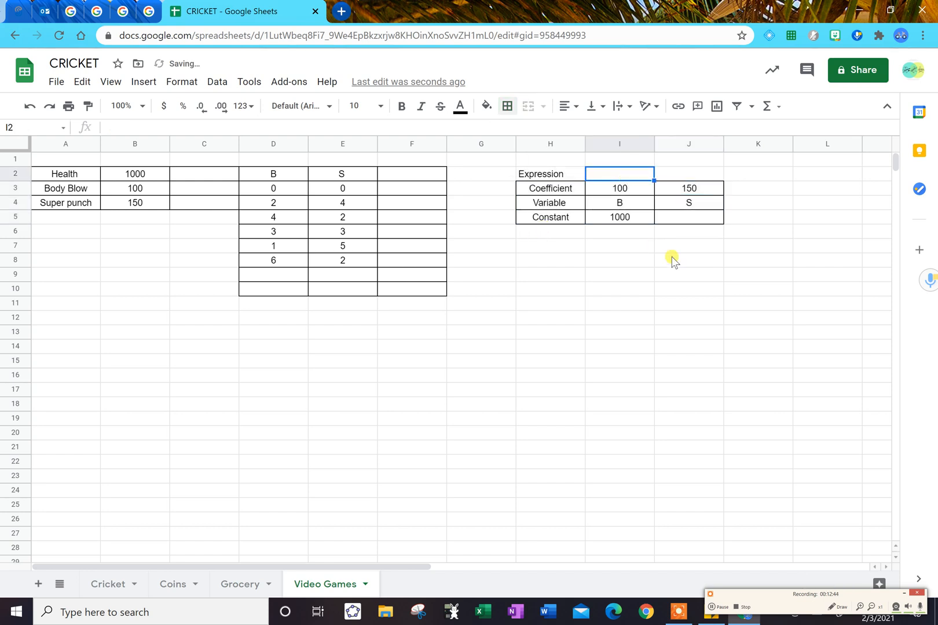
text(1000-()
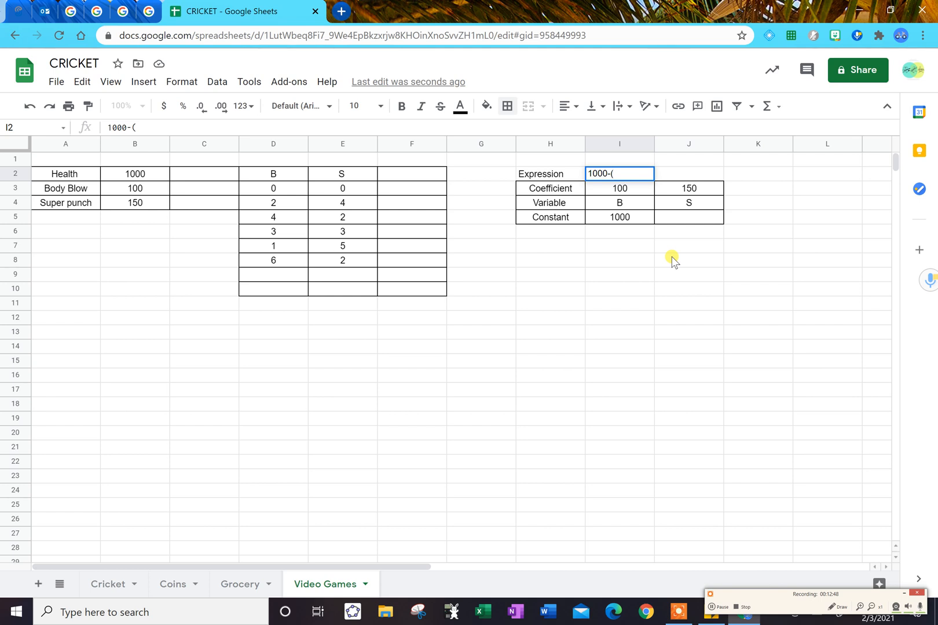
key(ctrl+Return)
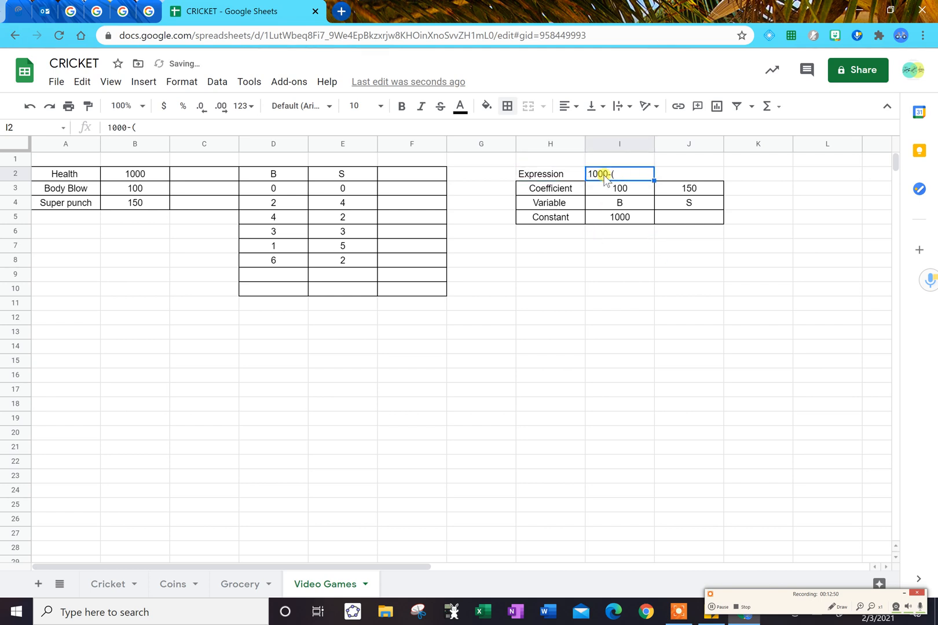
click(549, 125)
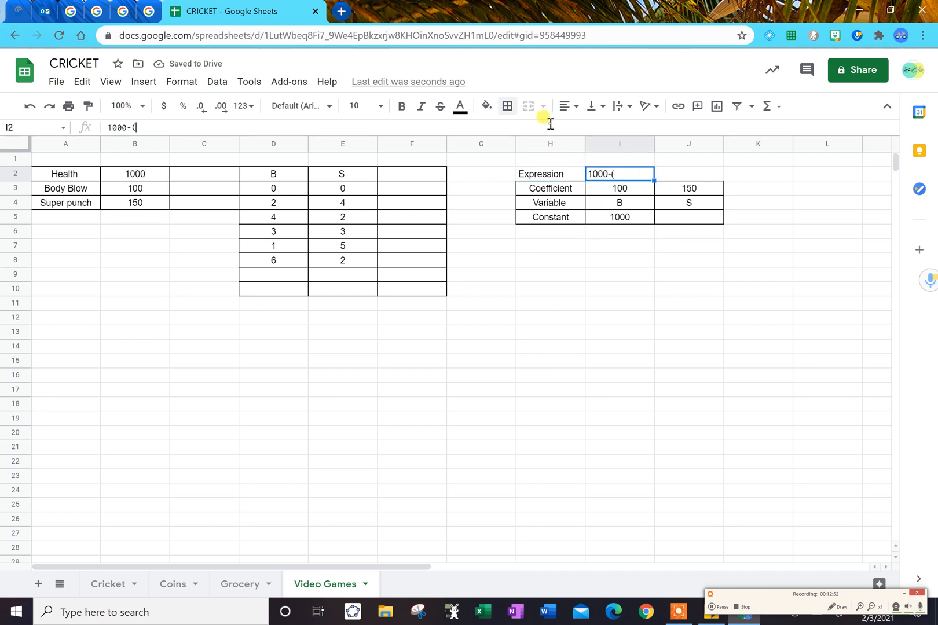
text(100B)
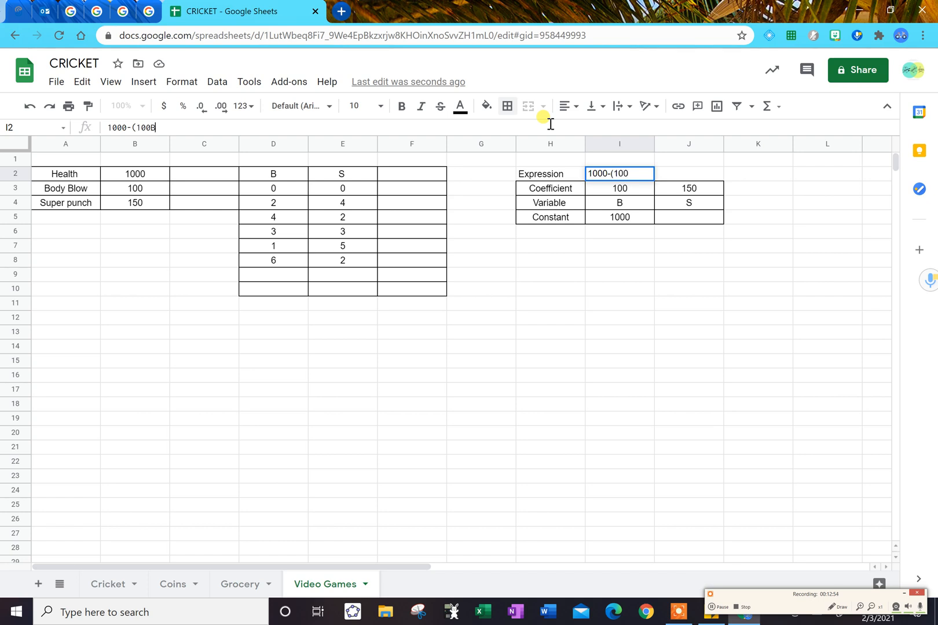
text(+150)
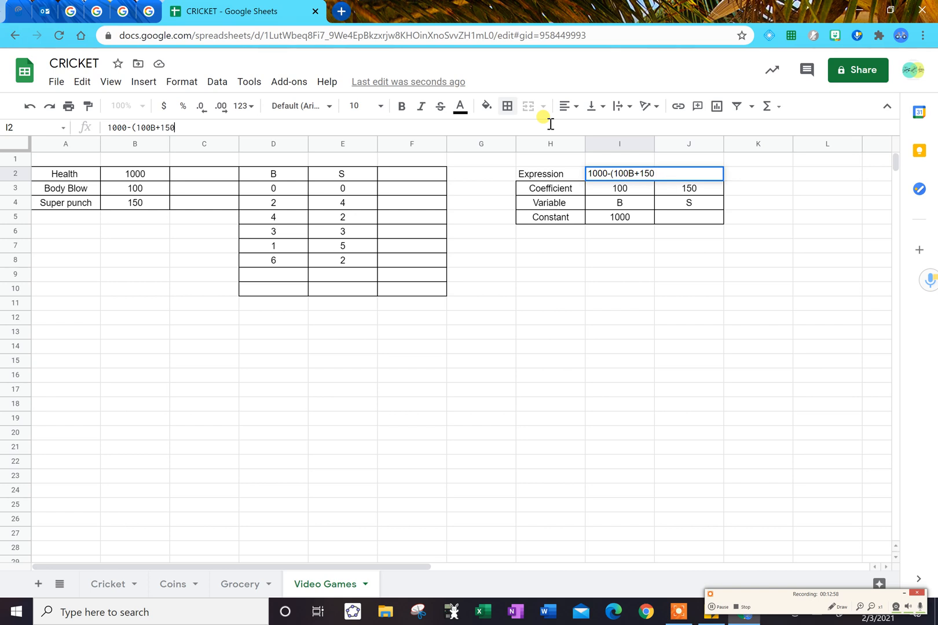
text(S))
Copy the expression from I2 into F2 as the column heading and fit column F to its width.
click(411, 176)
key(Right)
key(Right)
key(Right)
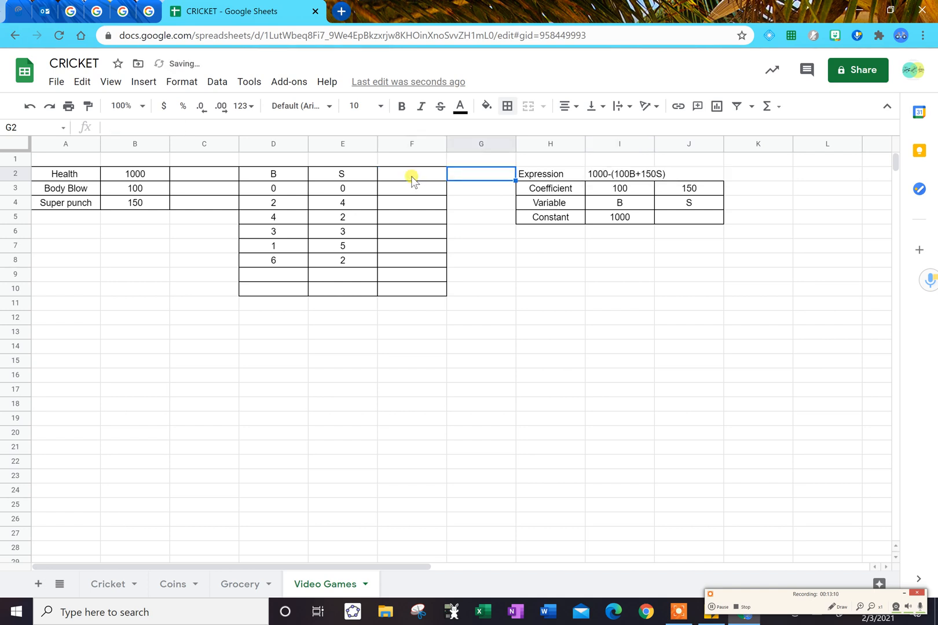
key(ctrl+c)
key(Left)
key(Left)
key(Left)
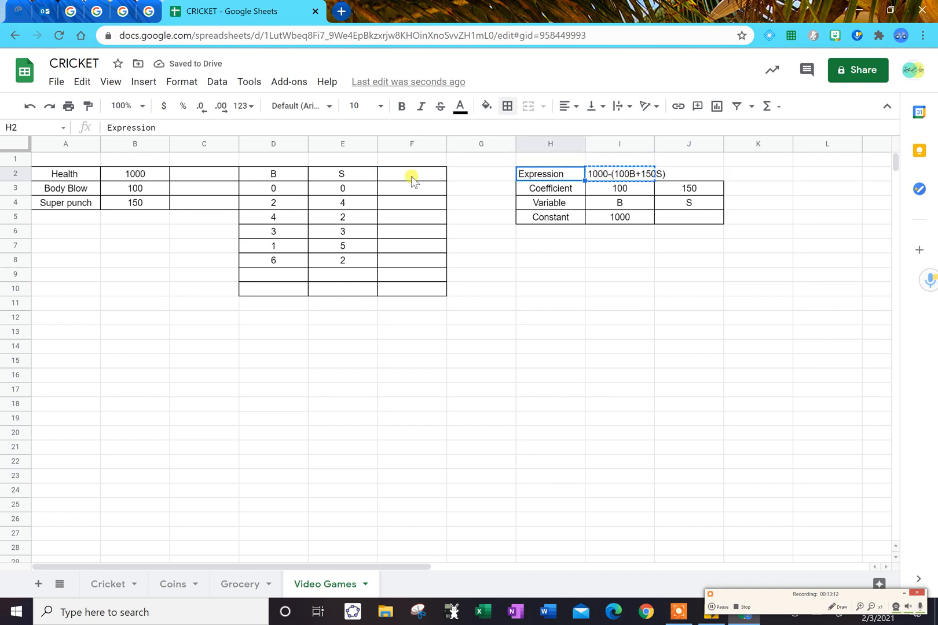
key(ctrl+v)
key(Down)
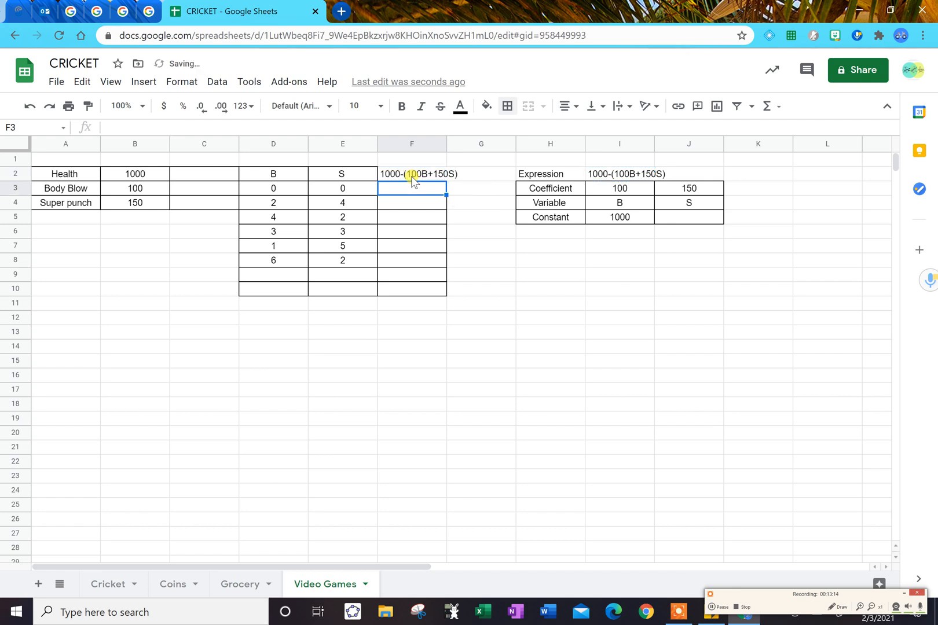
double_click(444, 138)
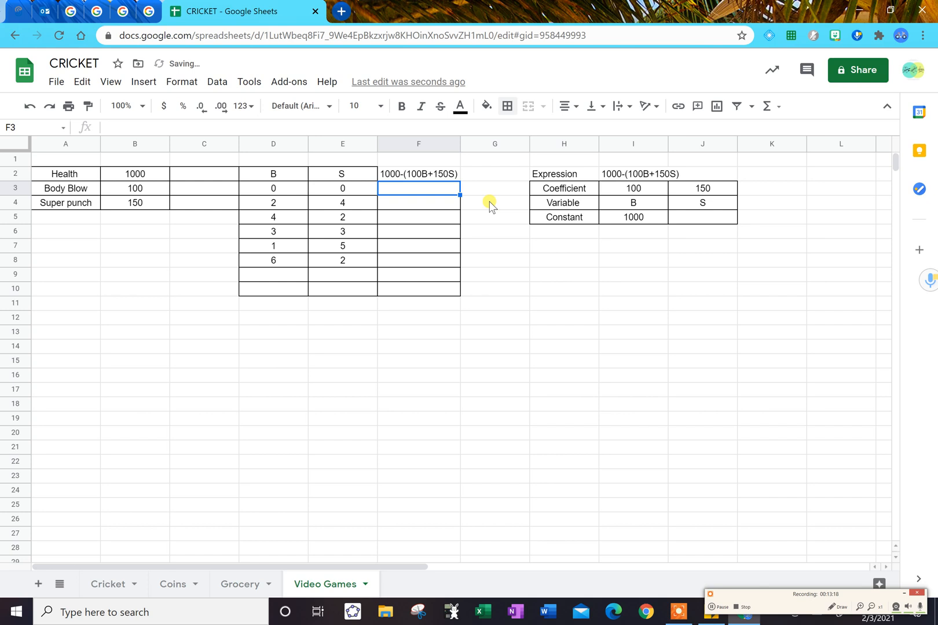
Enter the first part of the health formula, =1000-(100), in F3.
text(1000)
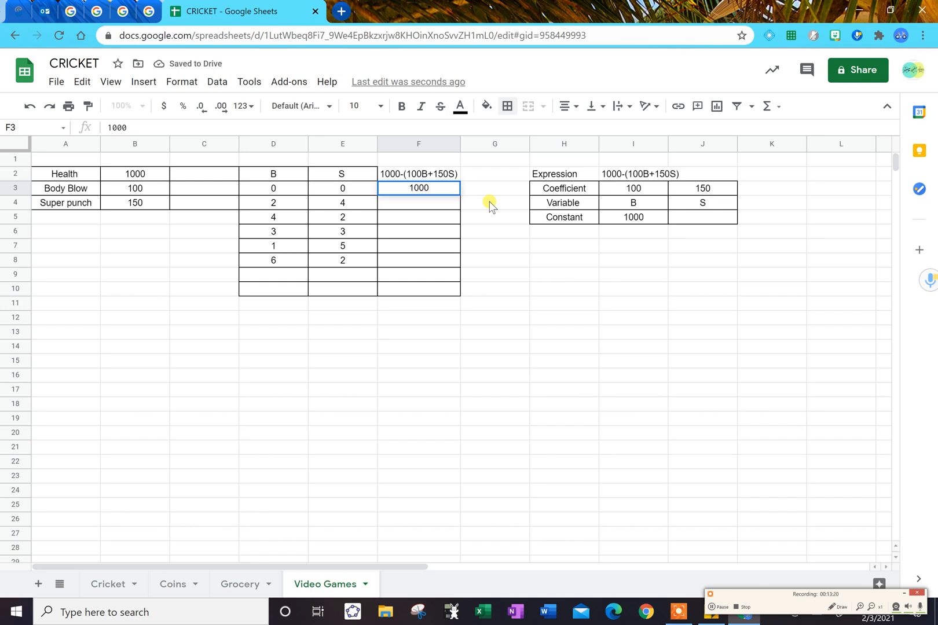
text(-()
key(Left)
key(Right)
click(193, 126)
key(Left)
key(Left)
key(Left)
text(=)
key(Right)
key(Right)
key(Right)
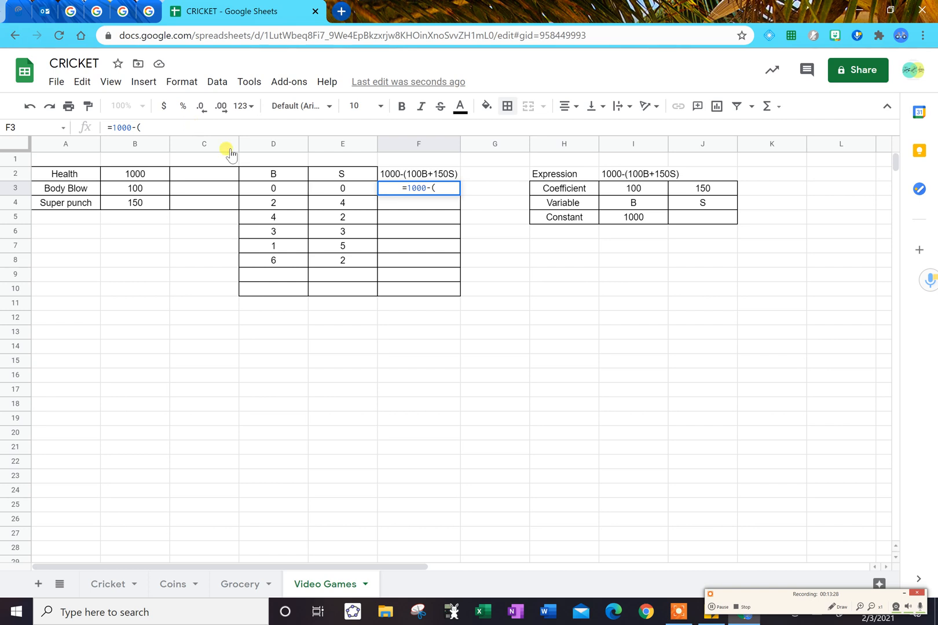
text(100)
click(272, 191)
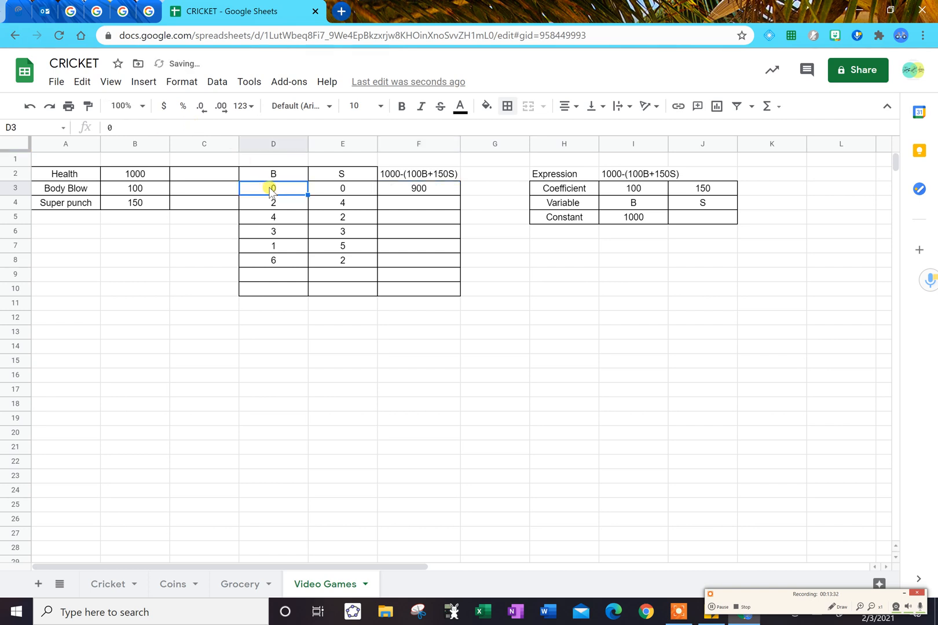
text(+)
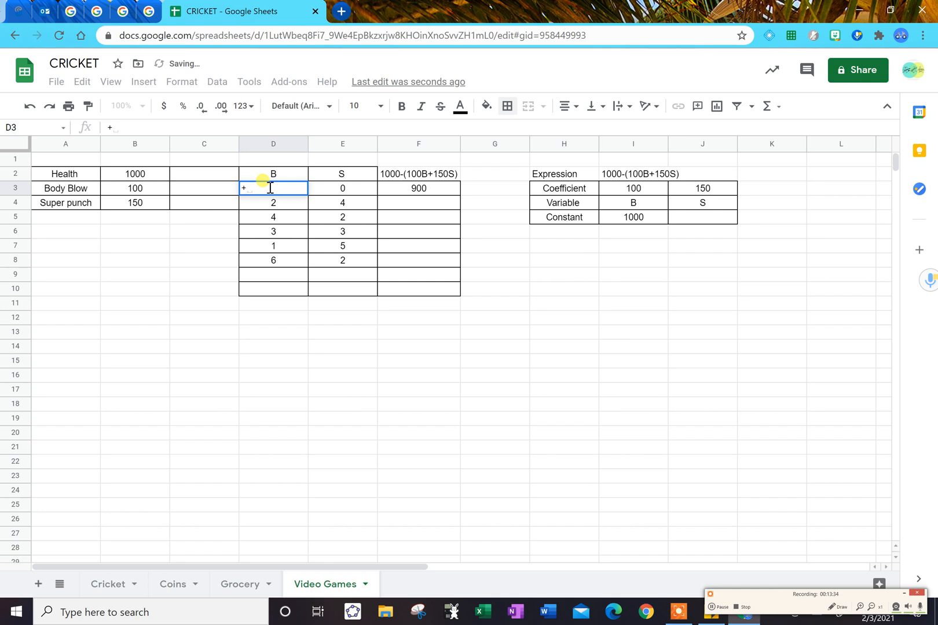
text(150)
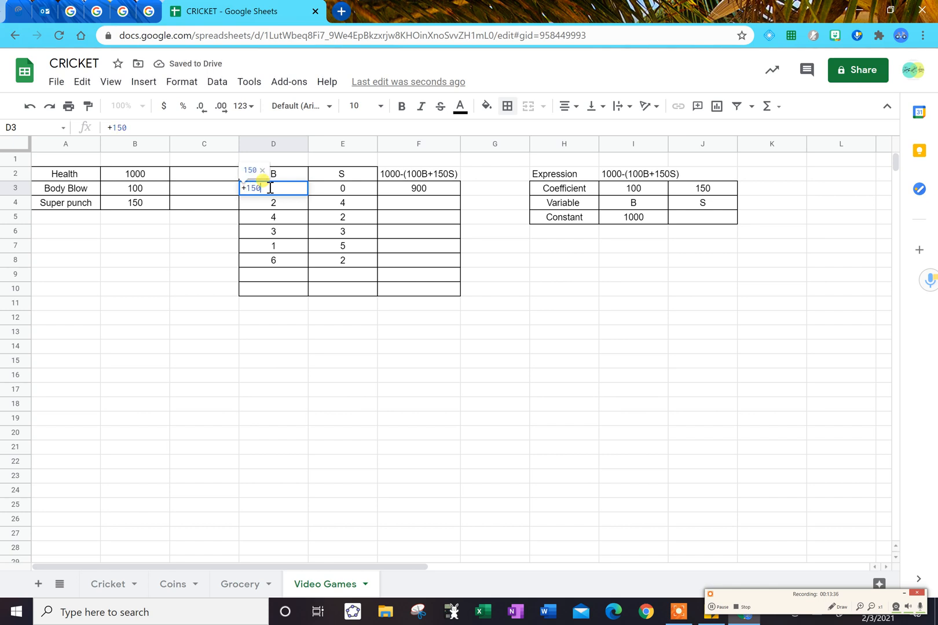
key(Escape)
Complete the F3 formula as =1000-(100*D3+150*E3) and fill it down to F8.
click(429, 189)
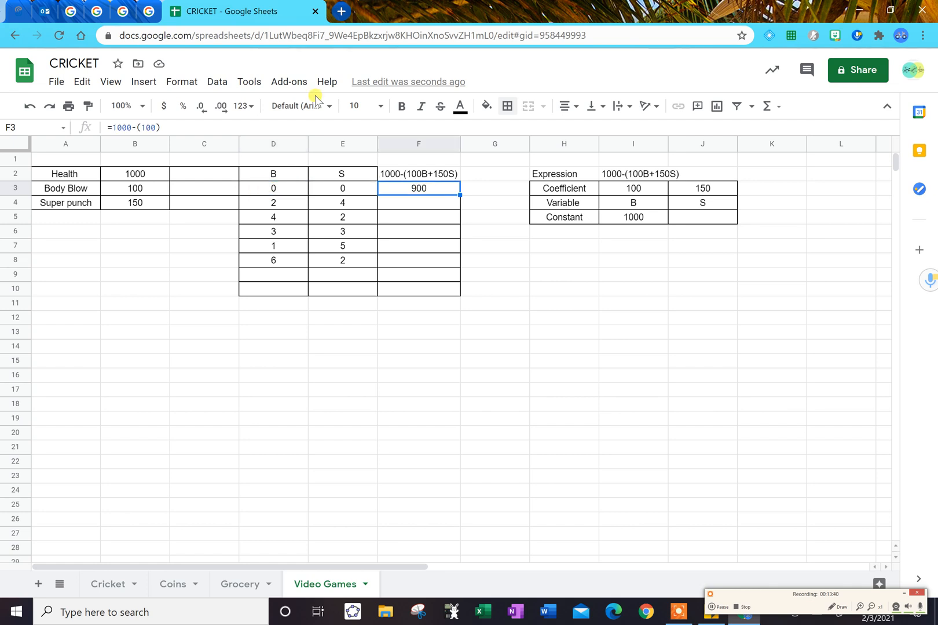
click(278, 126)
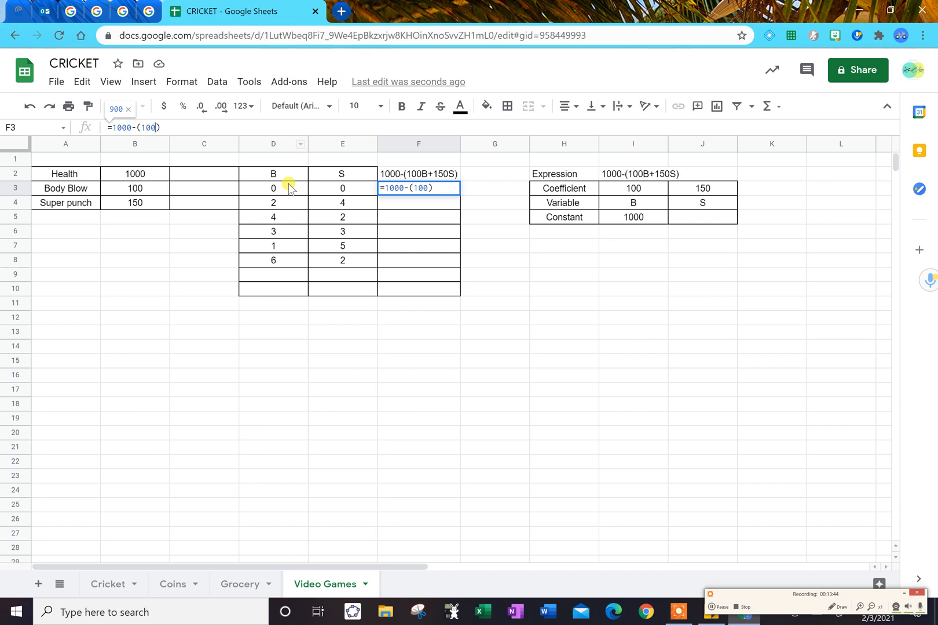
text(*)
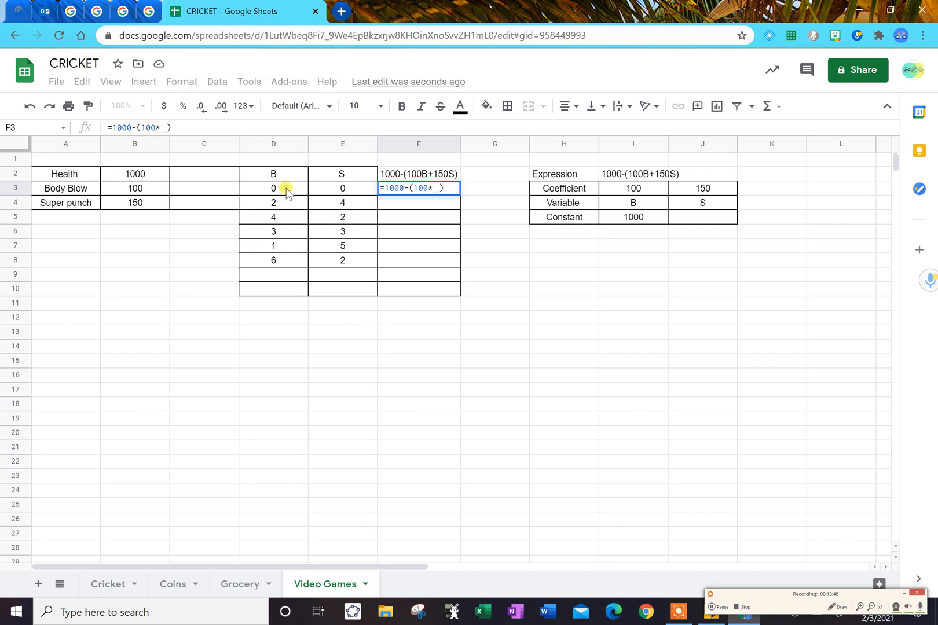
click(287, 190)
text(+150)
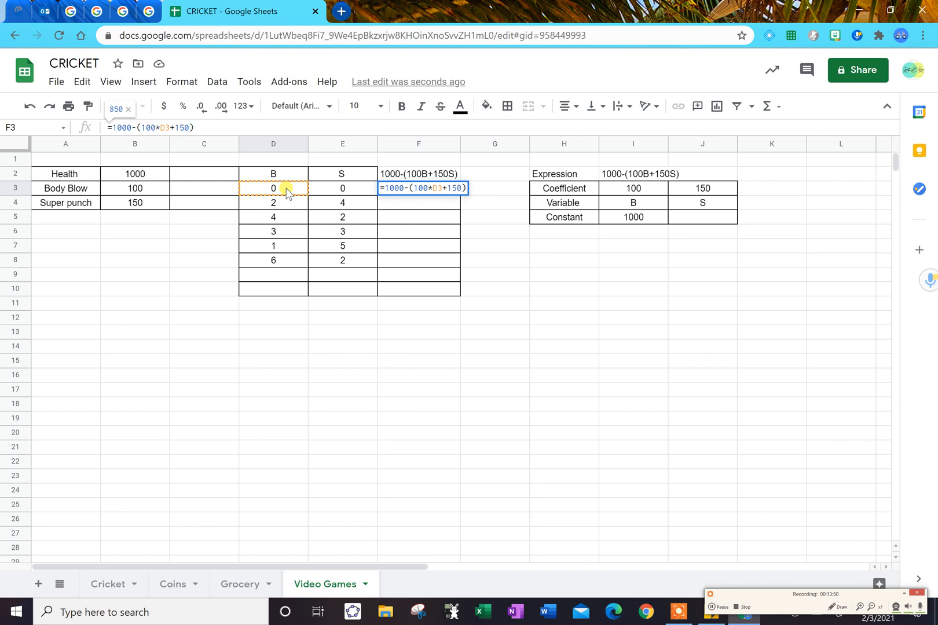
text(*)
click(323, 193)
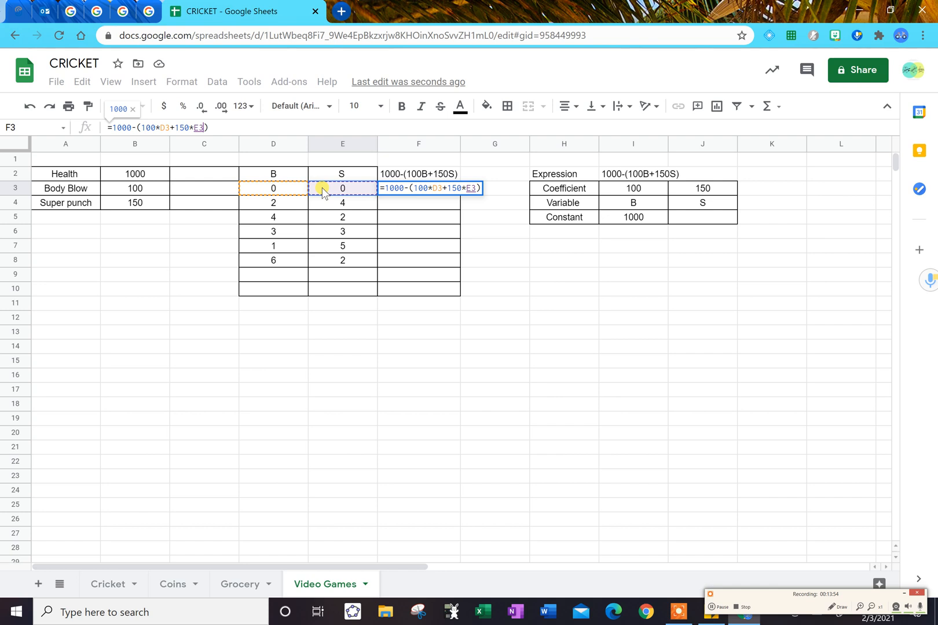
key(Return)
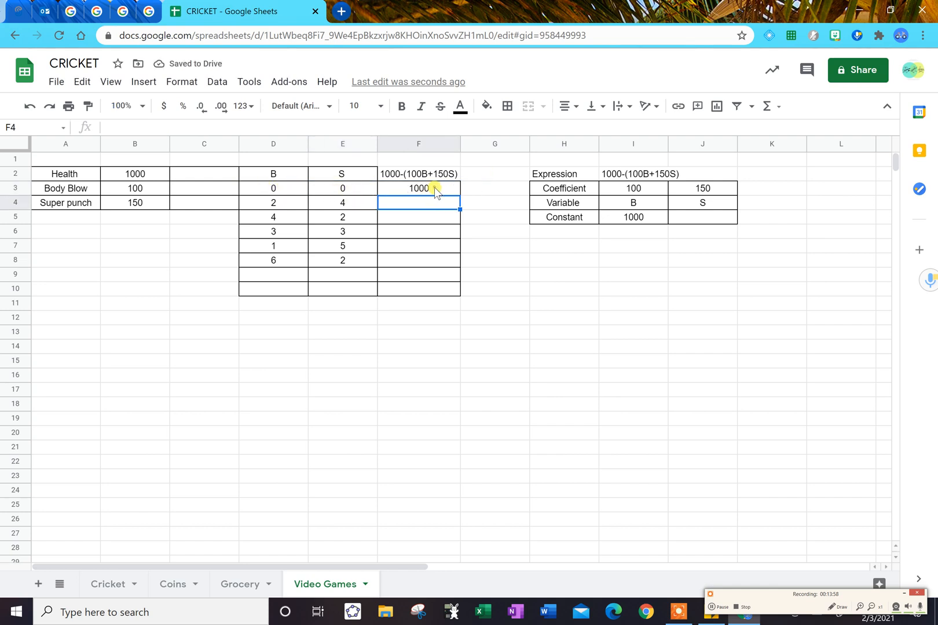
click(436, 191)
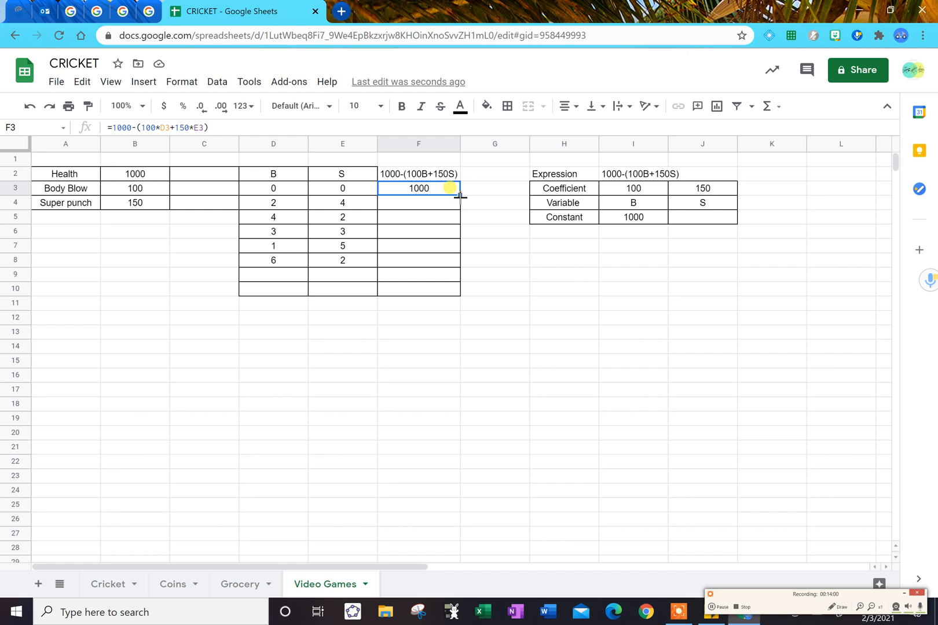
drag(460, 197, 456, 262)
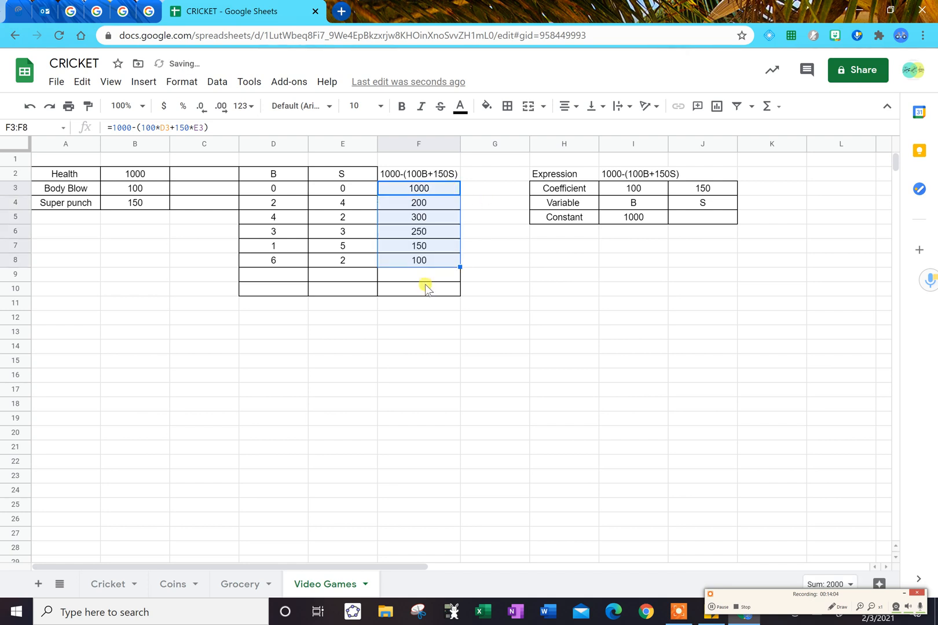
Extend the health formula in column F down through F10.
drag(459, 267, 456, 294)
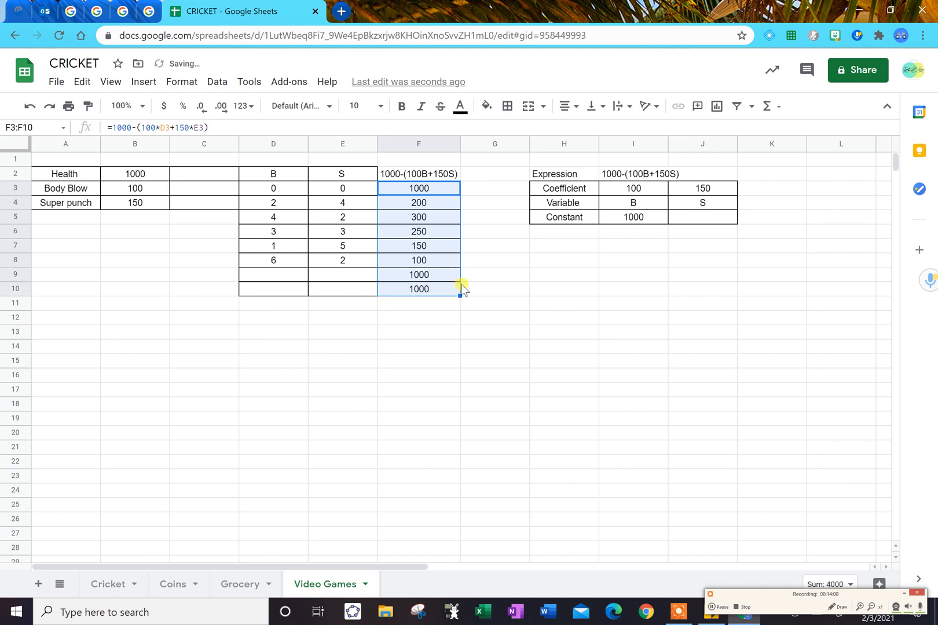
Try 7, 8 and 10 as the B value in D9, with 0 as the S value in E9.
click(293, 273)
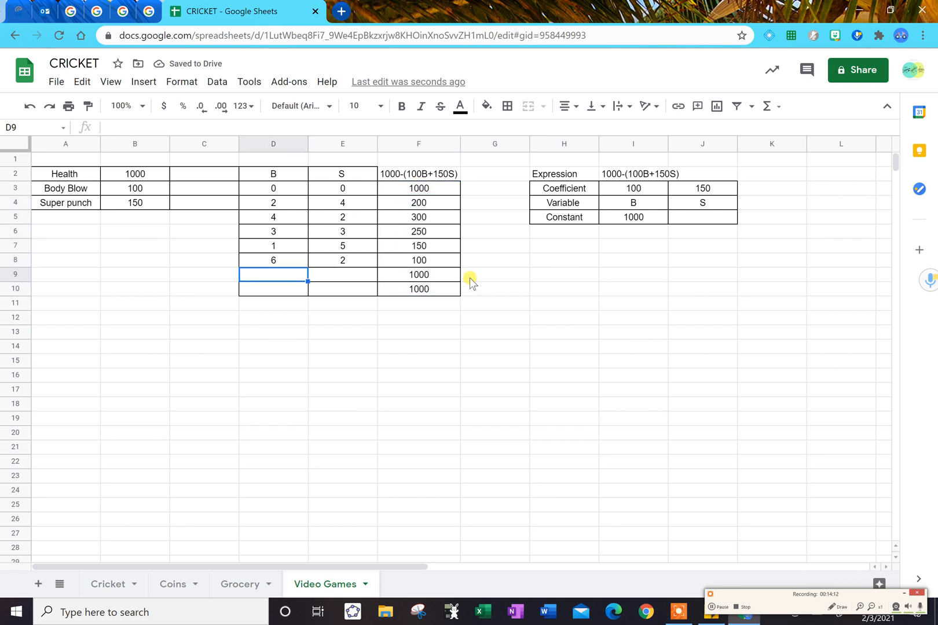
text(7)
key(Tab)
key(Left)
text(8)
key(Tab)
key(Left)
text(10)
key(Tab)
text(0)
key(Return)
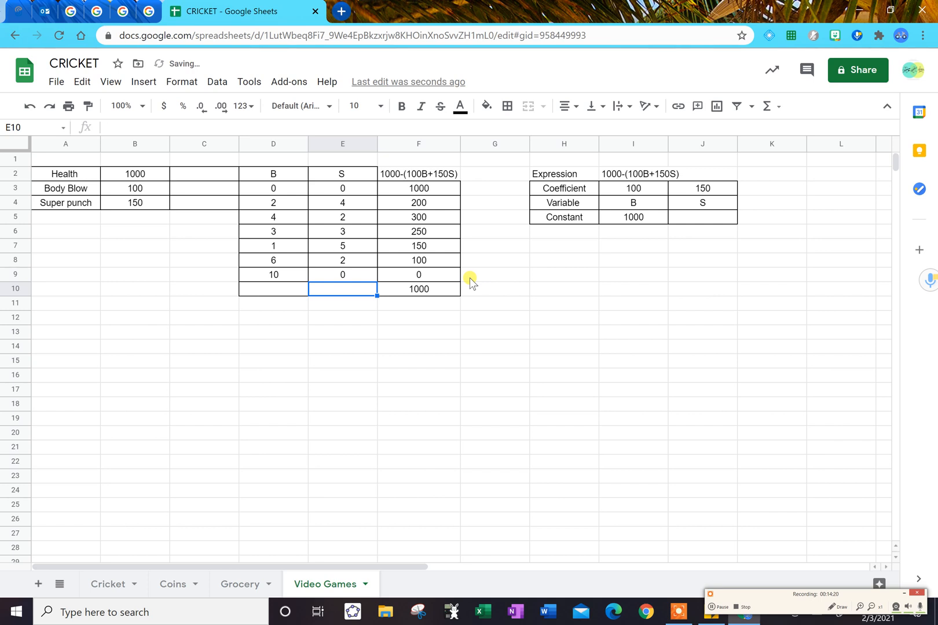
Enter 0 as the B value in D10, and try 6 and then 7 as the S value in E10.
key(Left)
text(0)
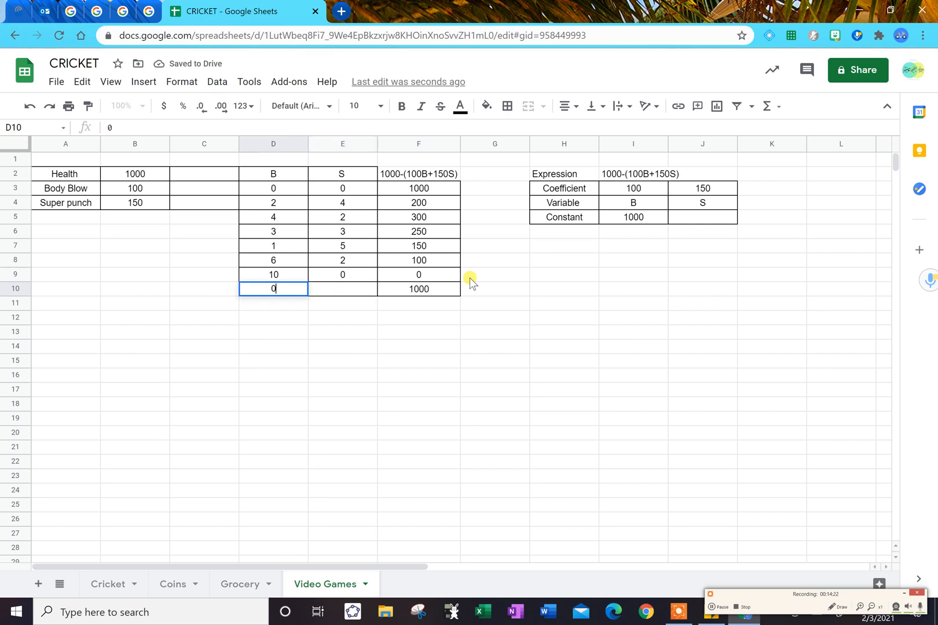
key(Tab)
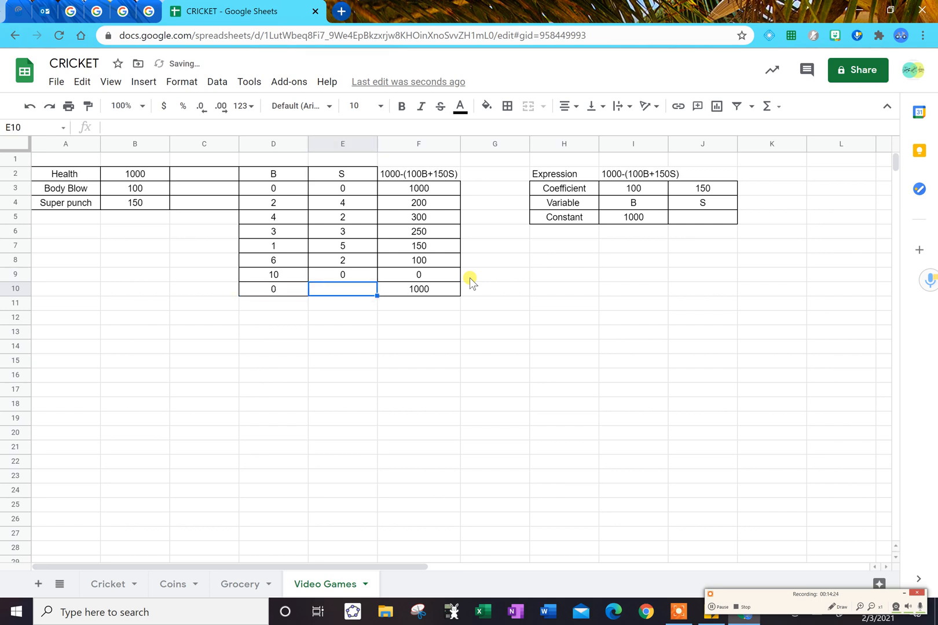
text(6)
key(Tab)
key(Left)
text(7)
key(Tab)
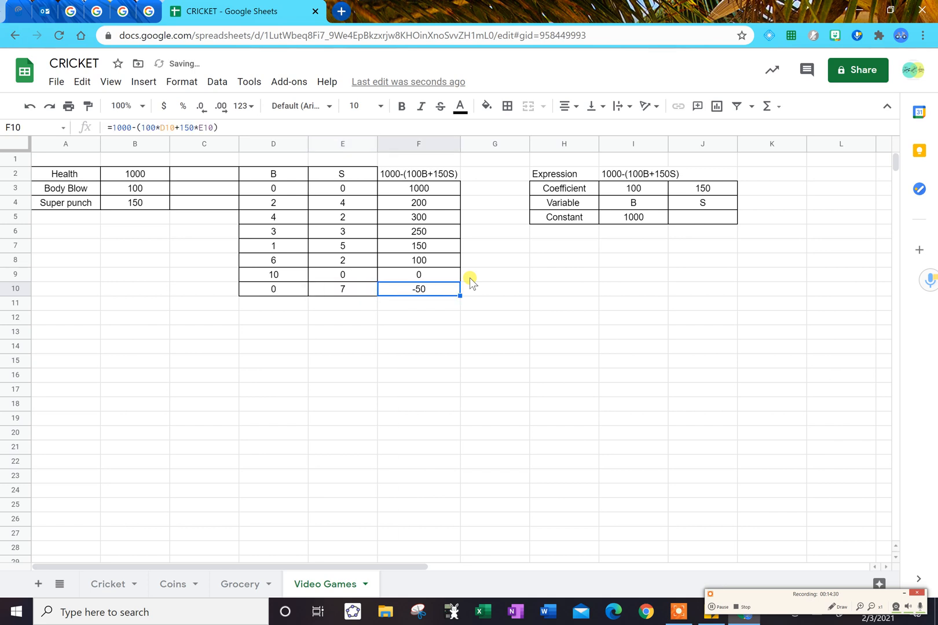
Replace the row 9 inputs with 5 for B in D9 and 5 for S in E9.
key(Left)
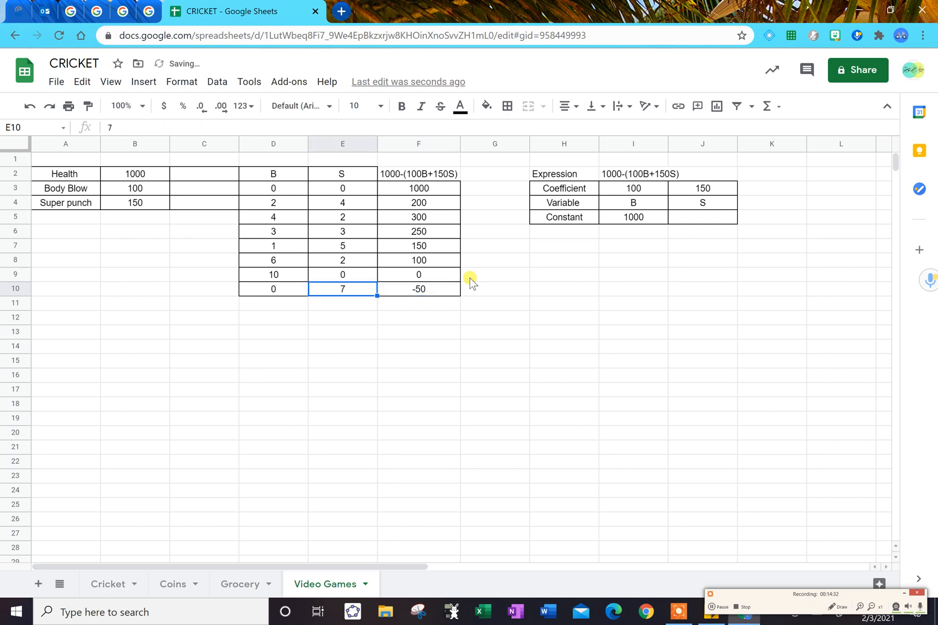
key(Return)
key(Up)
key(Down)
key(Up)
key(Up)
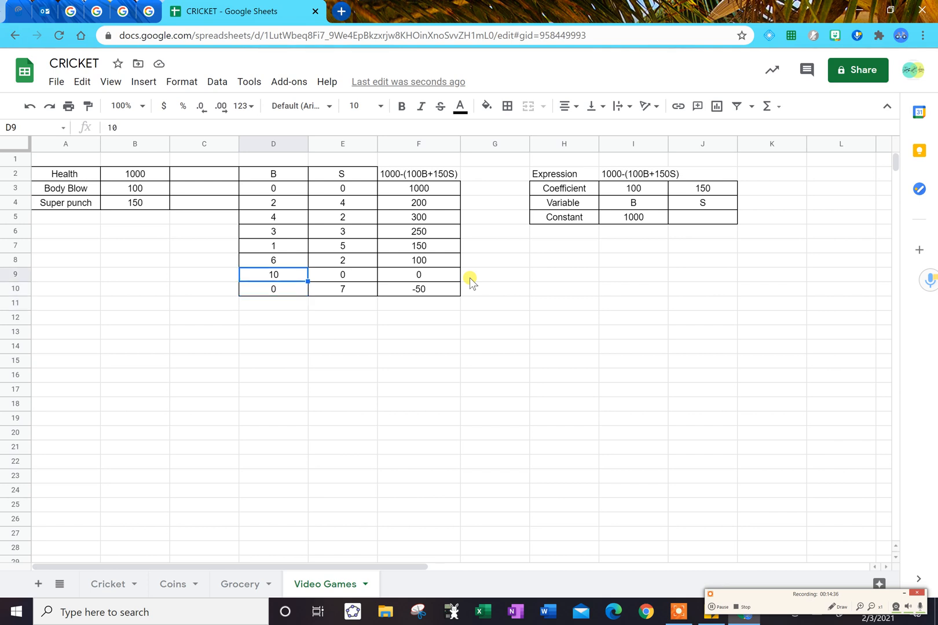
text(5)
key(Tab)
text(5)
key(Tab)
key(Left)
key(Left)
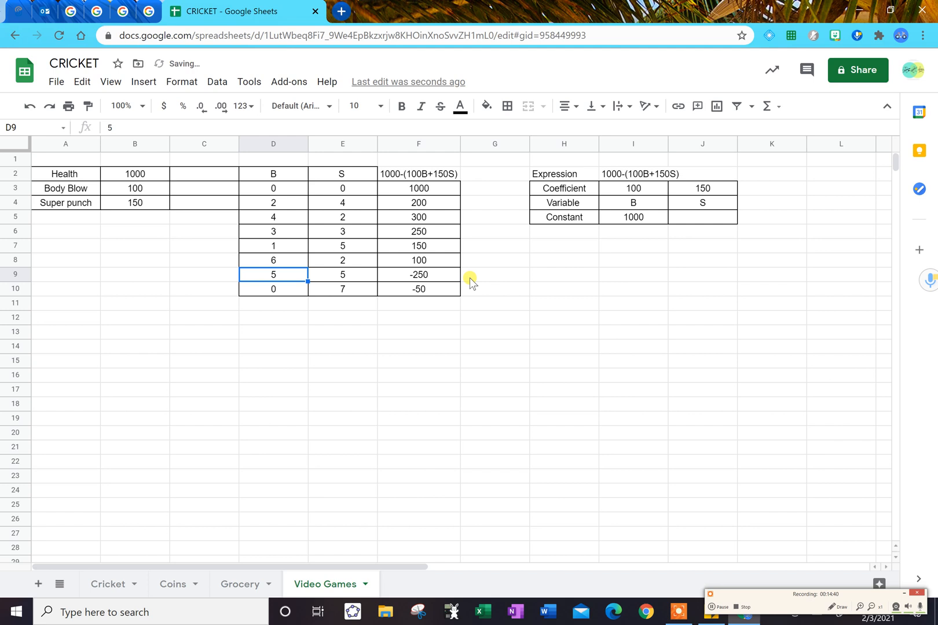